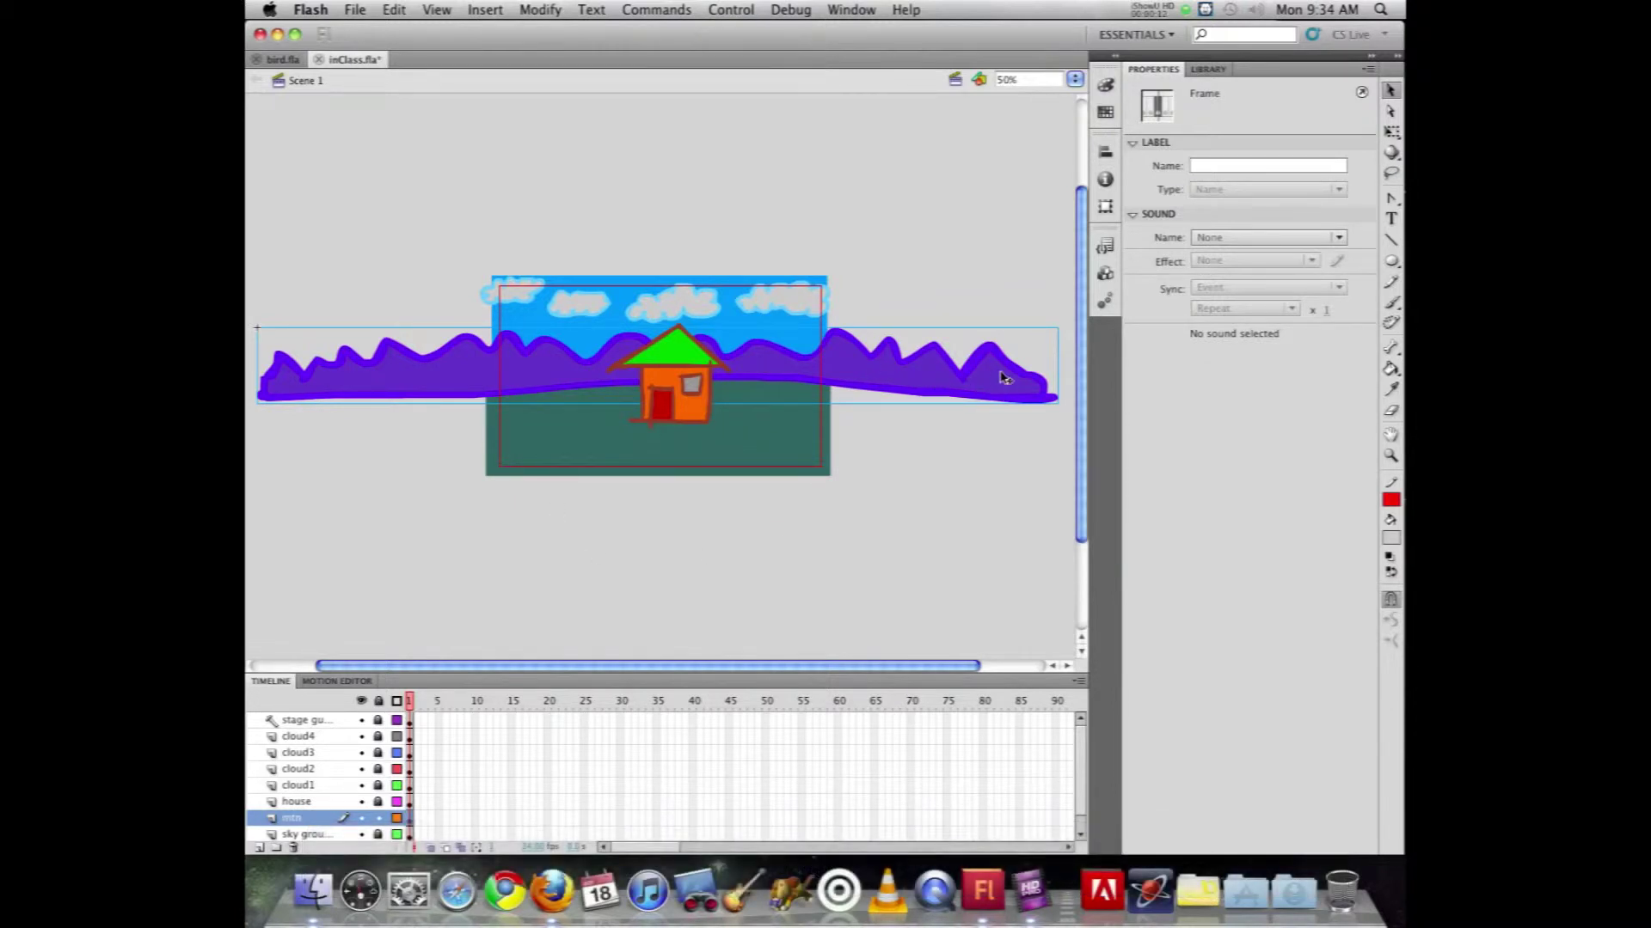
Step: Move the mountains left to about X -997, Y 69 in frame 1 and create a motion tween on the mtn layer
drag(1005, 378, 782, 378)
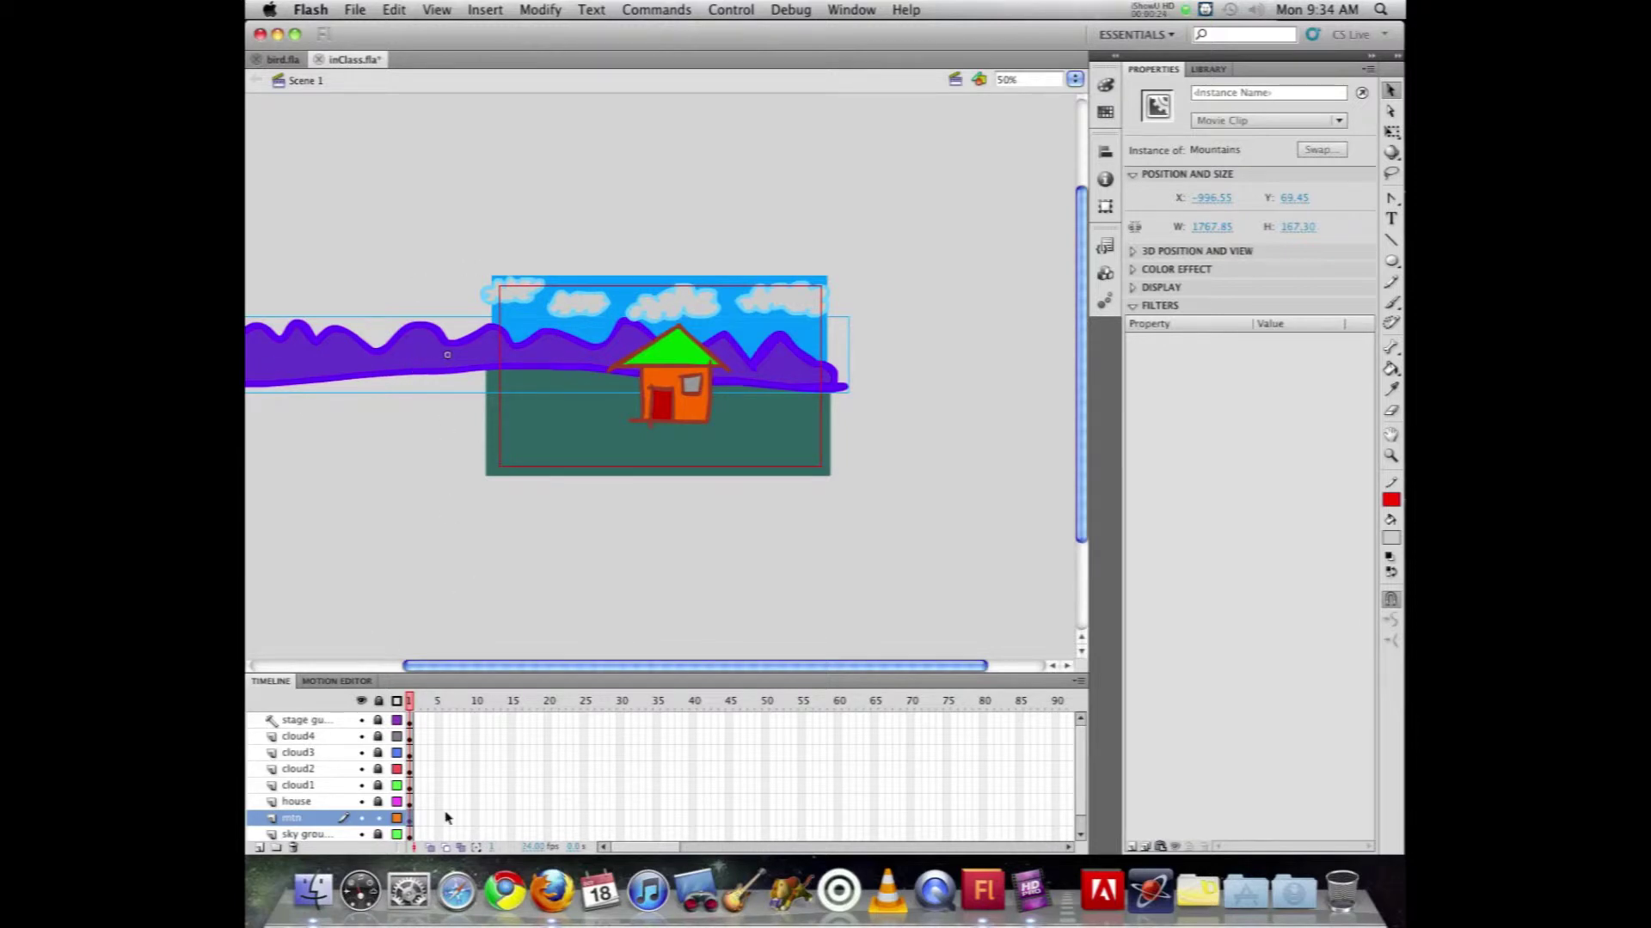
right_click(411, 825)
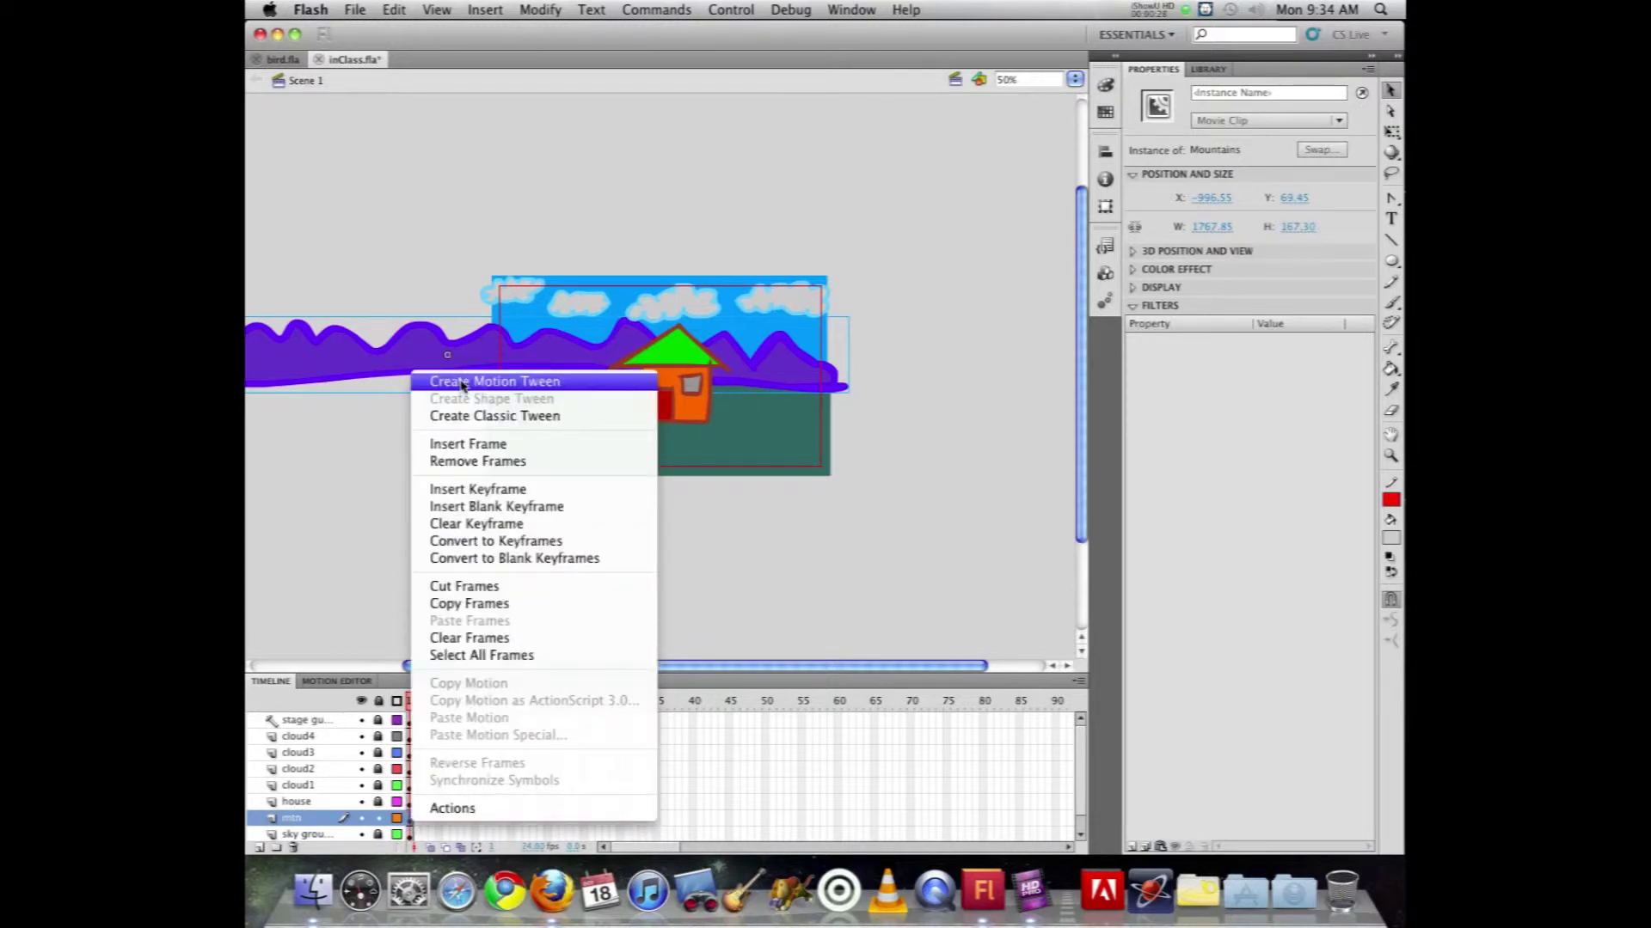
click(461, 385)
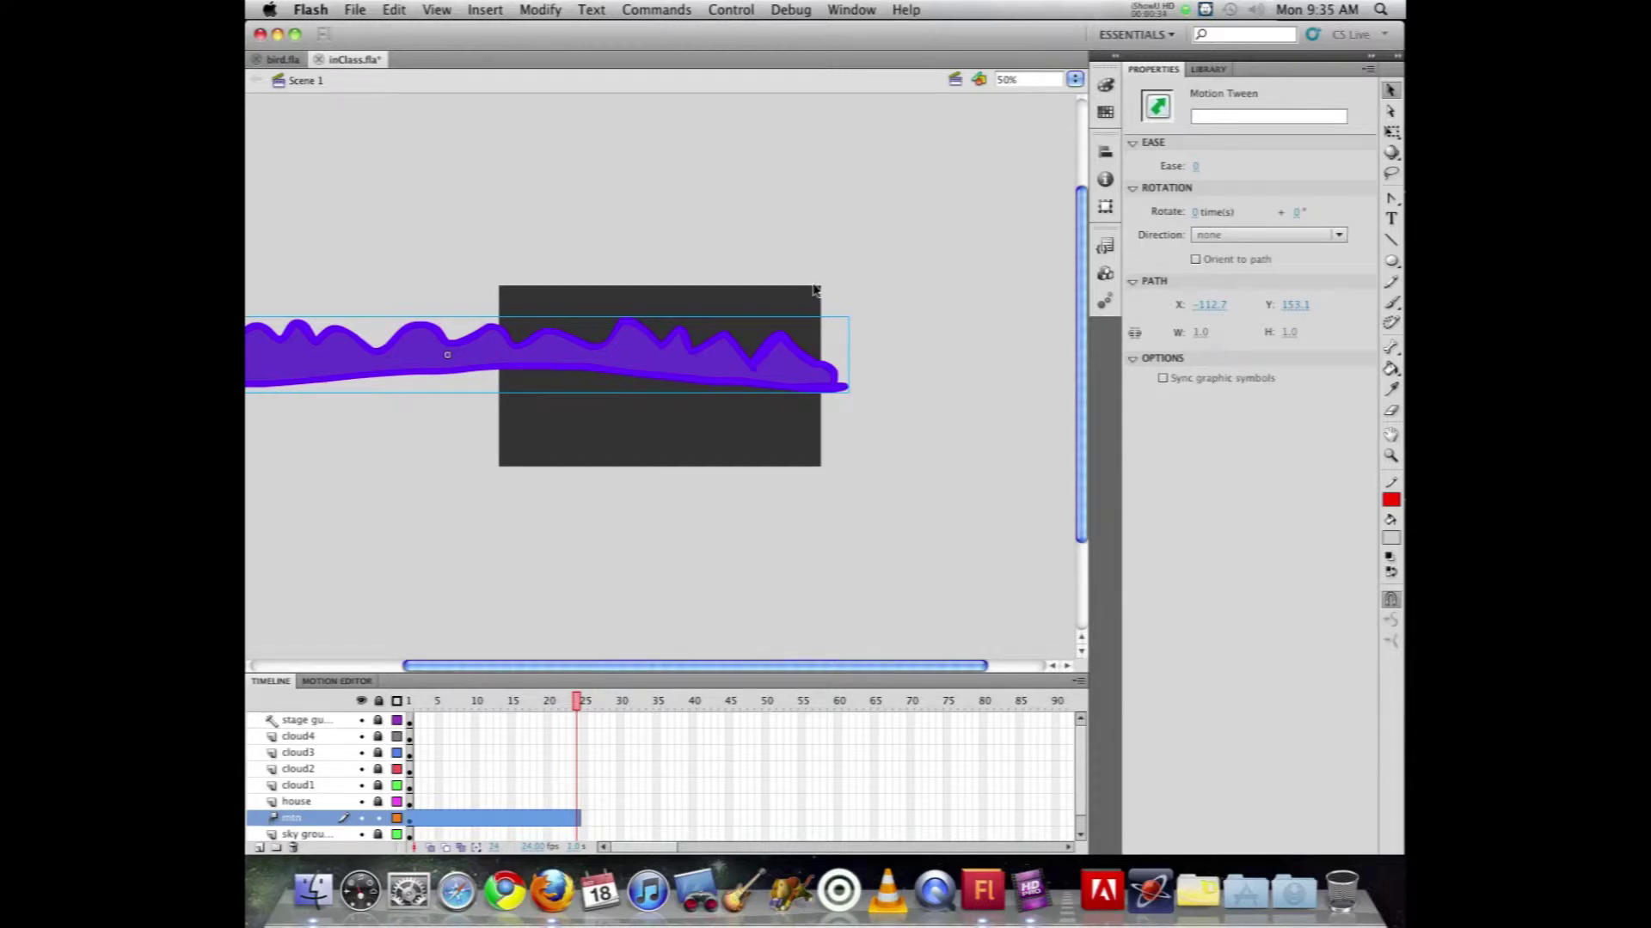
Step: Check the frame rate in the document properties
click(1034, 357)
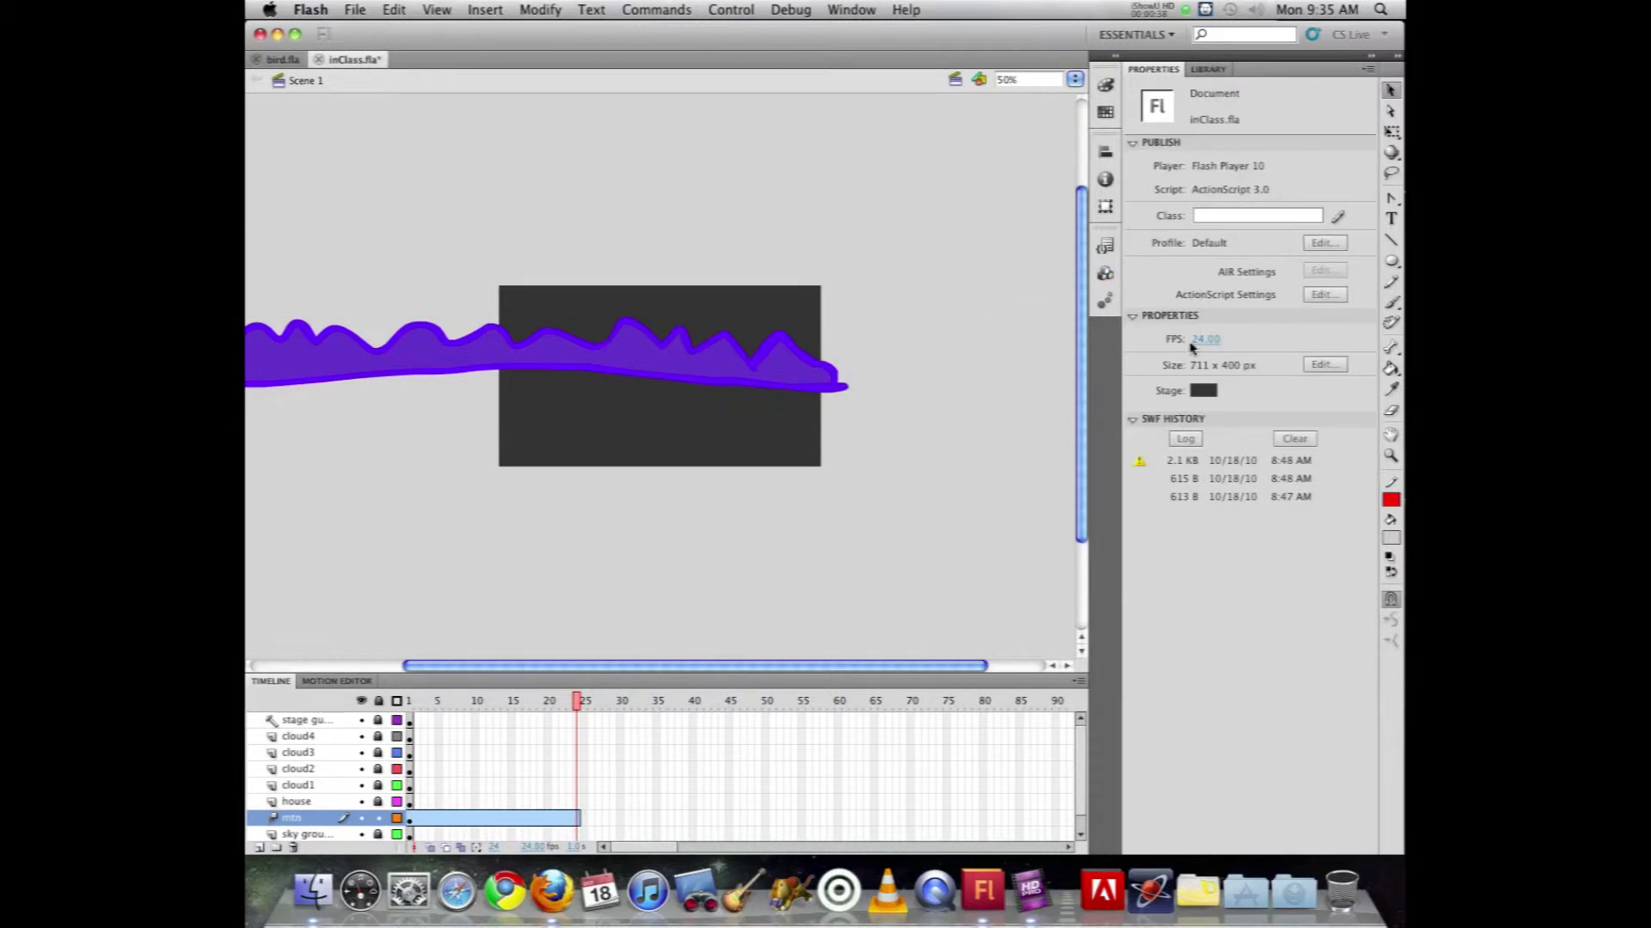
click(1190, 318)
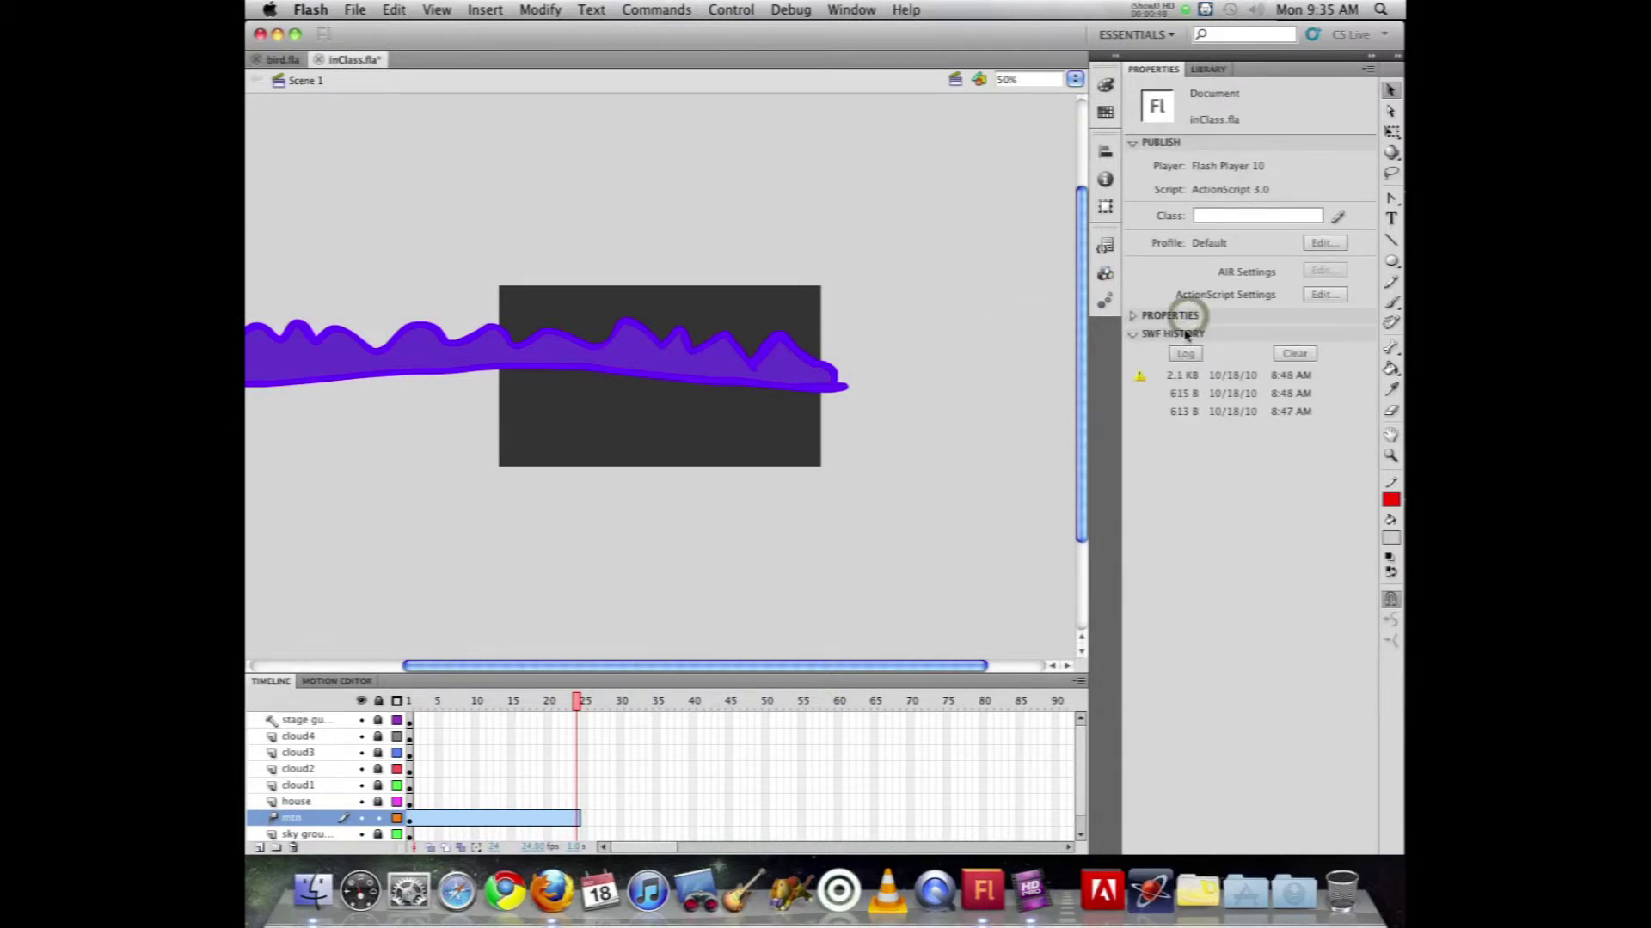
click(1186, 317)
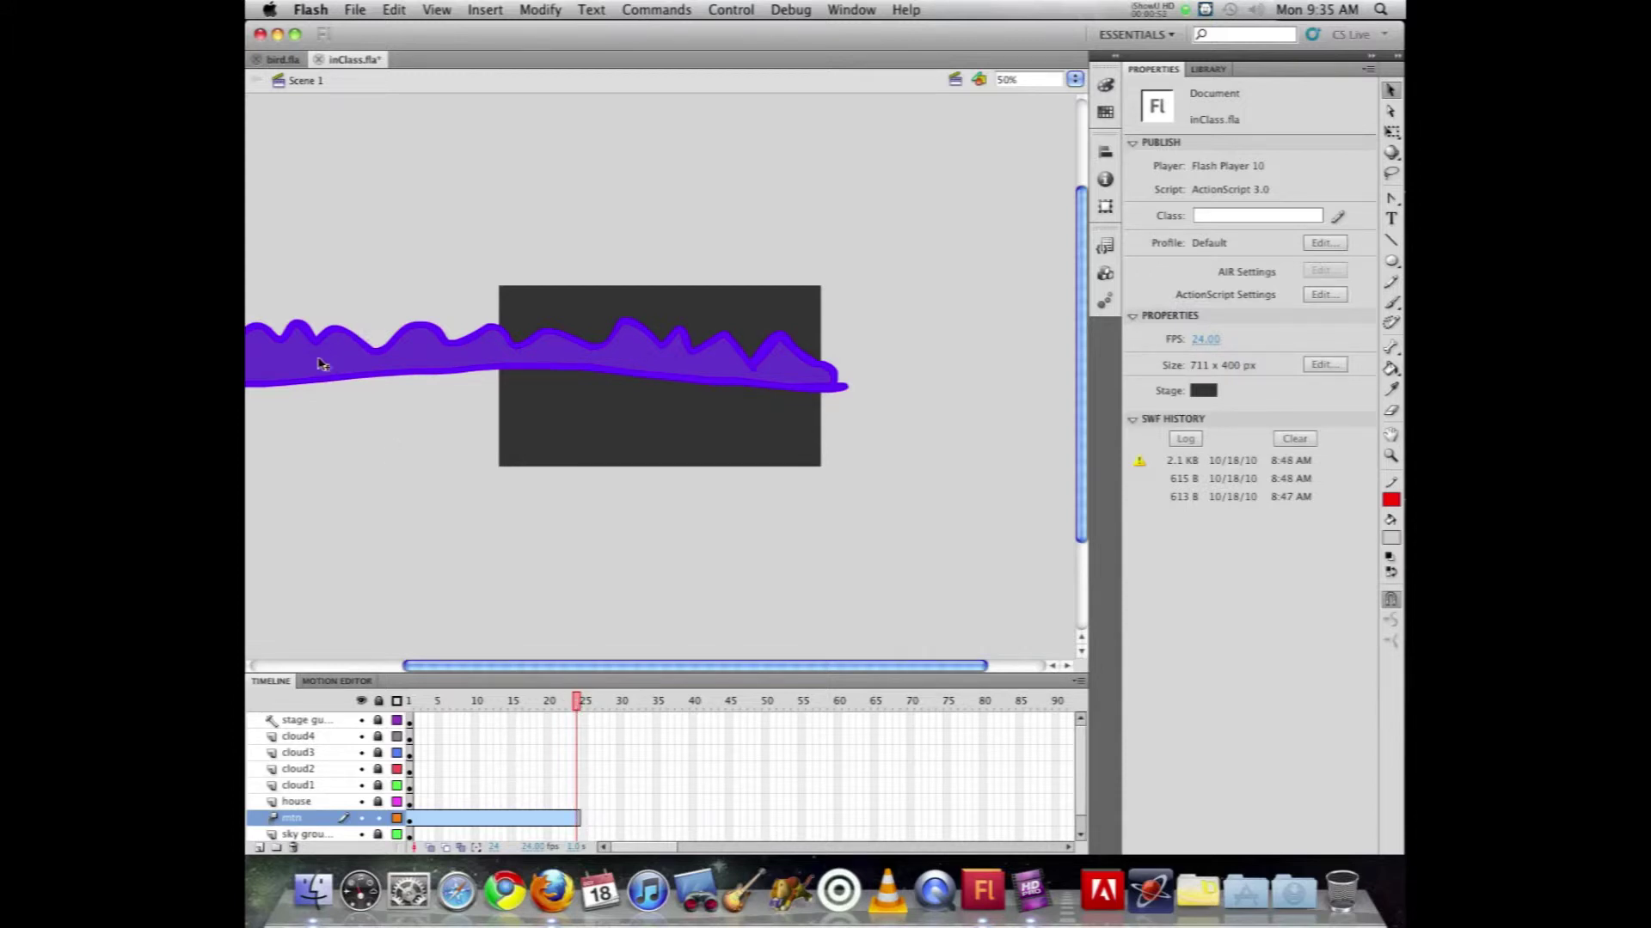
Step: Try to move the mountains right and slightly down to about X -71, Y 122 at frame 24, and play the tween
drag(295, 370, 703, 381)
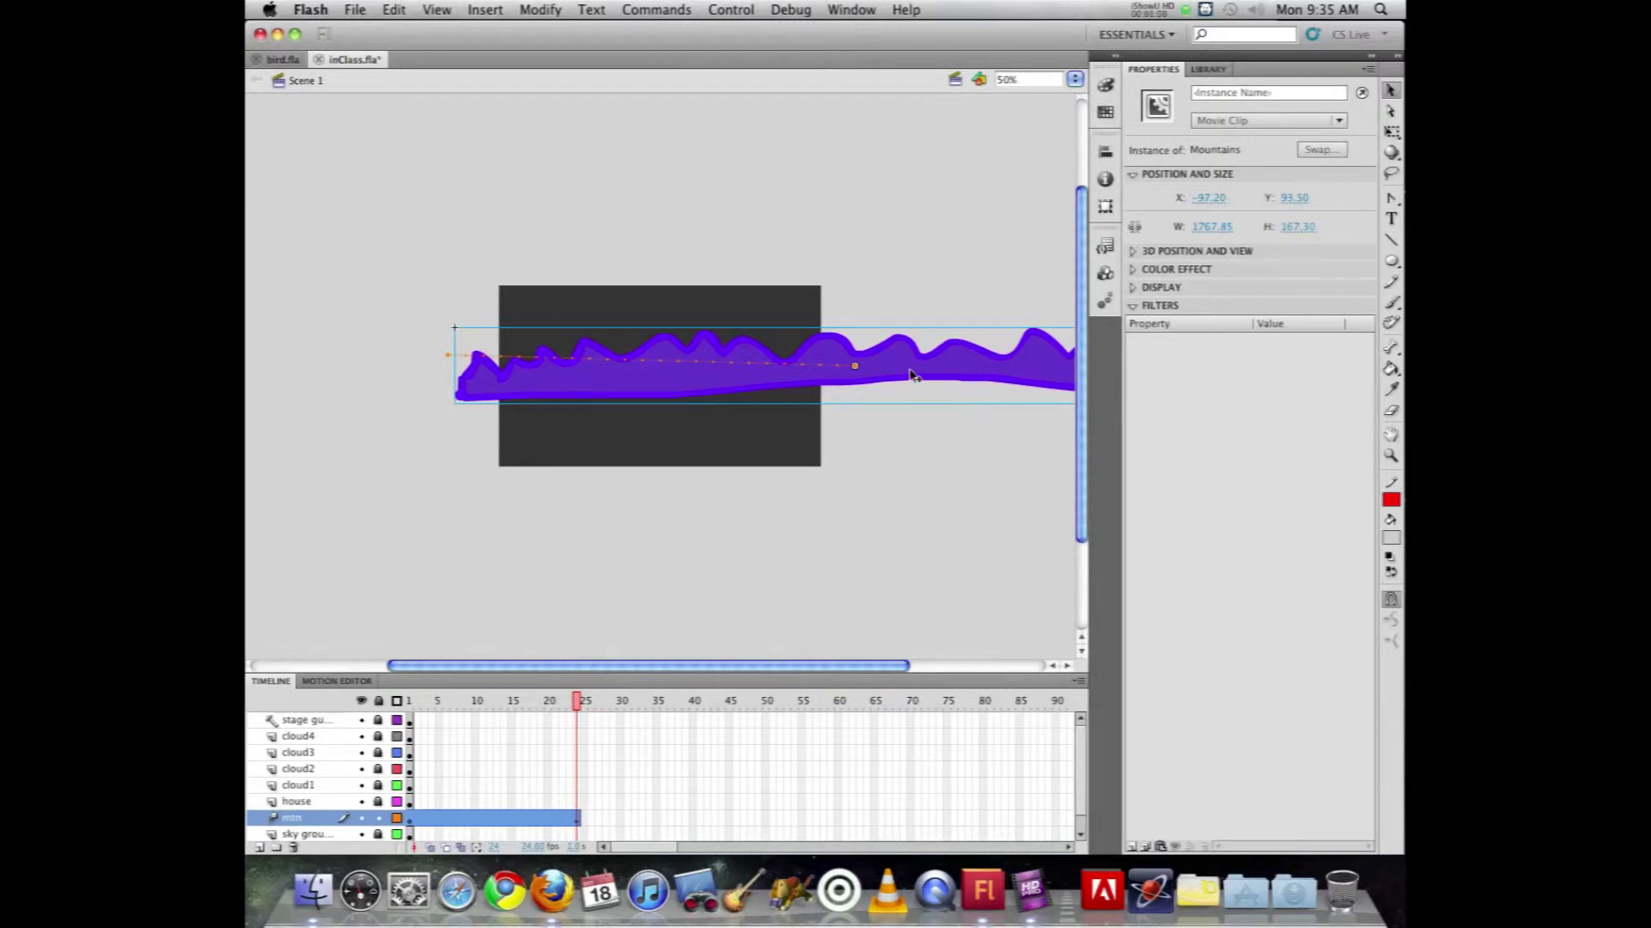
drag(911, 376, 922, 389)
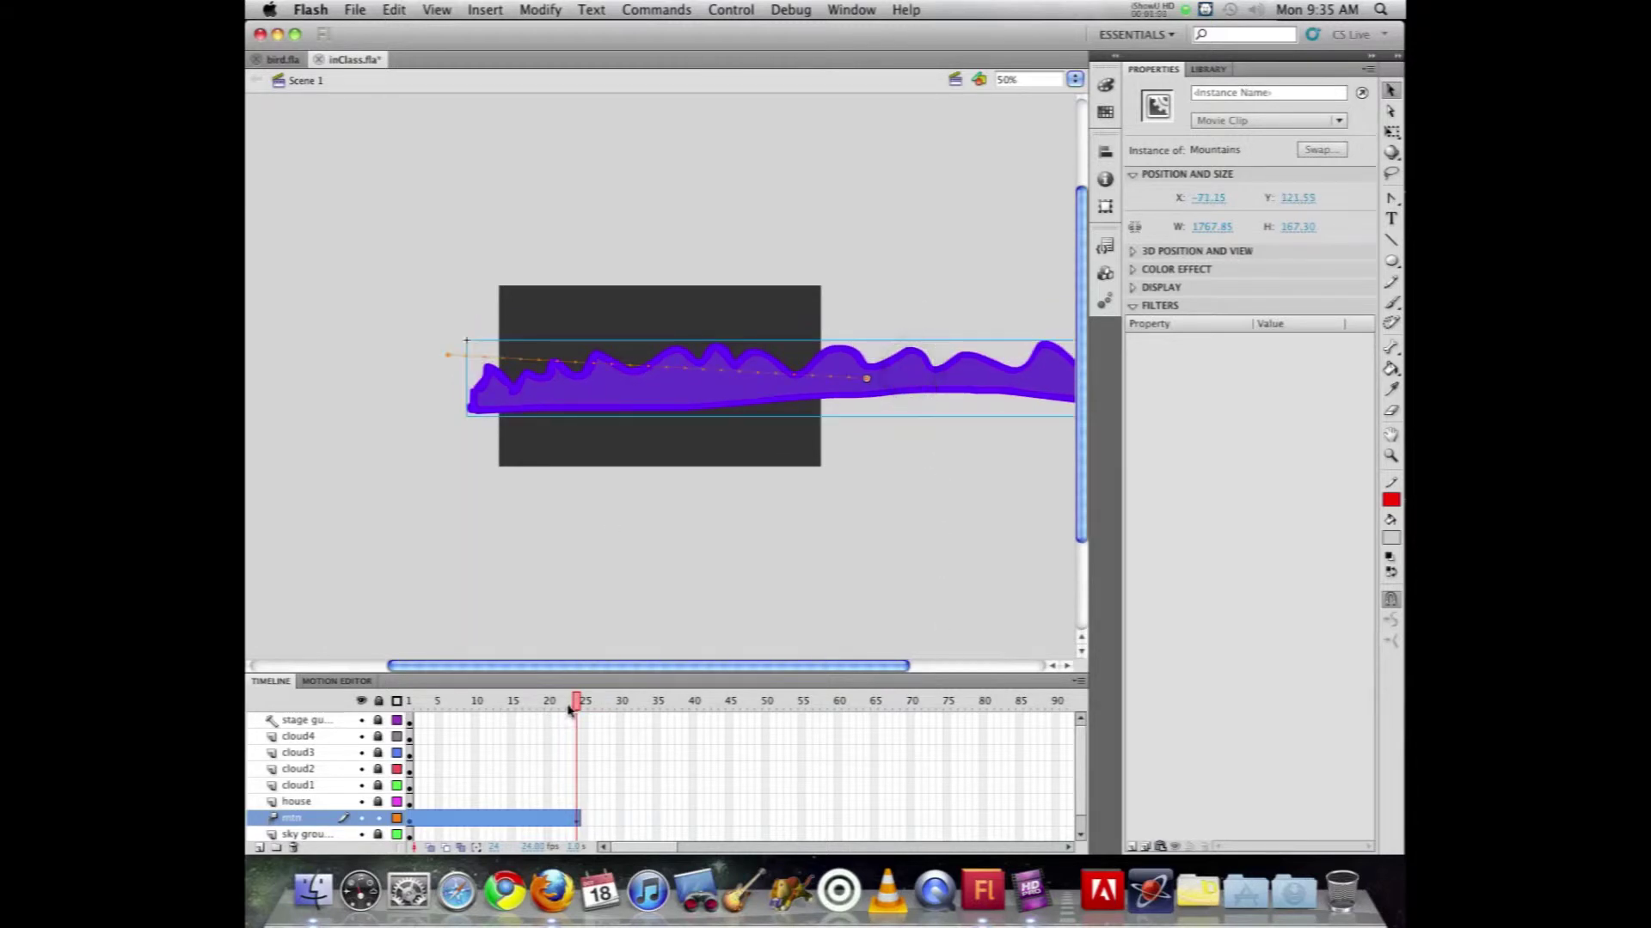
drag(568, 711, 554, 668)
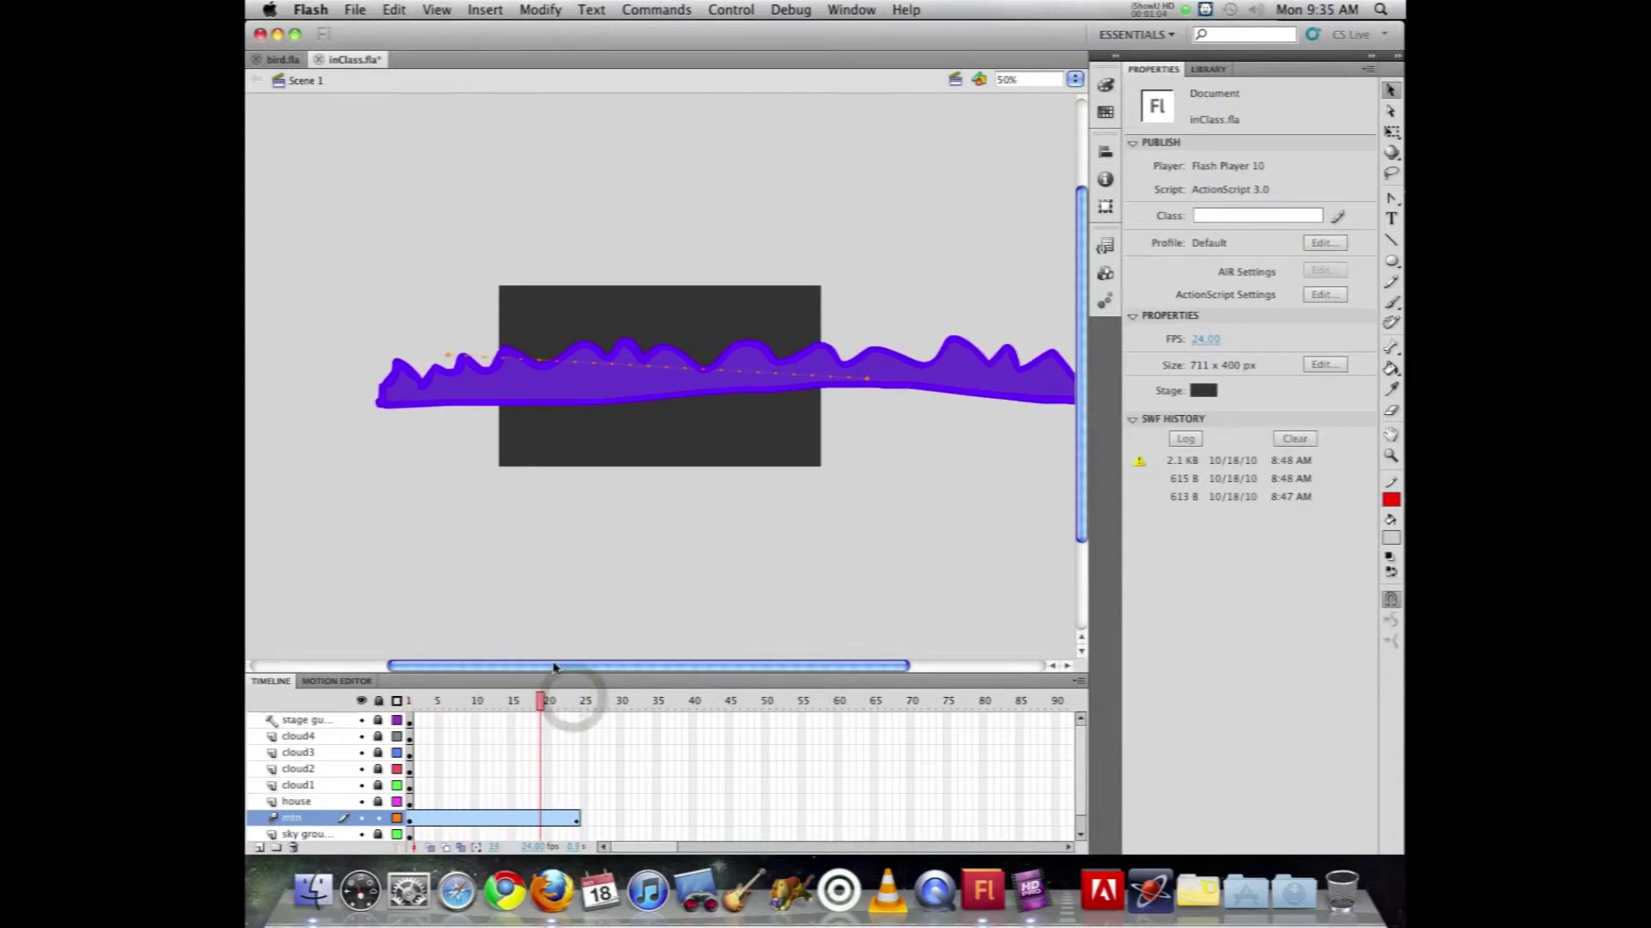
key(Return)
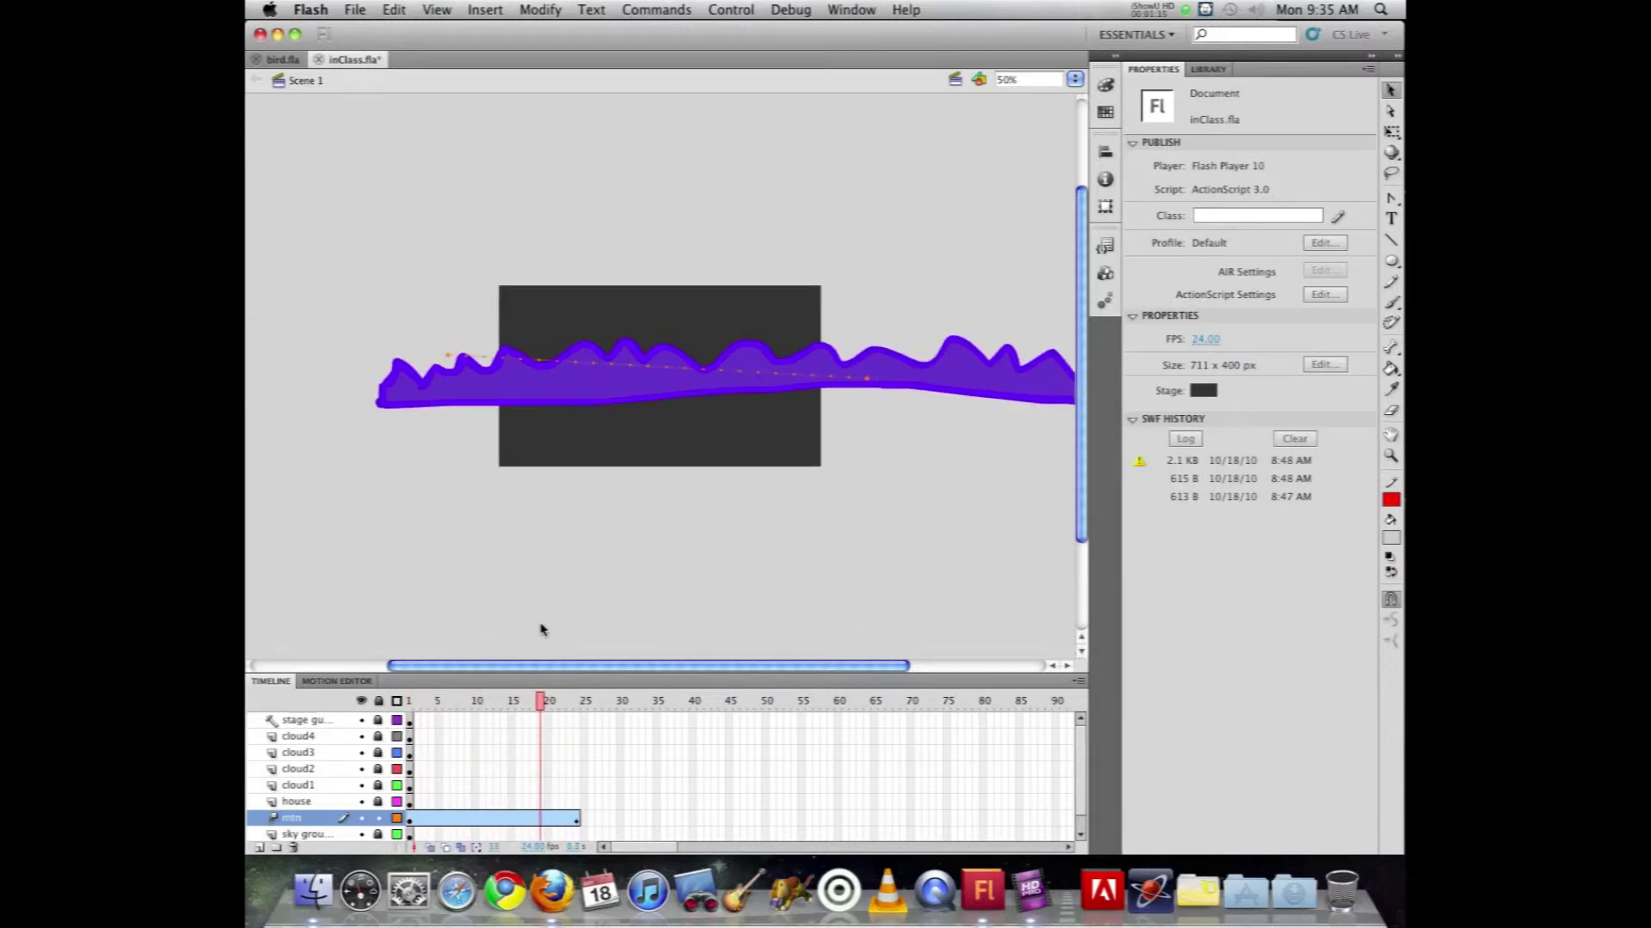
key(Return)
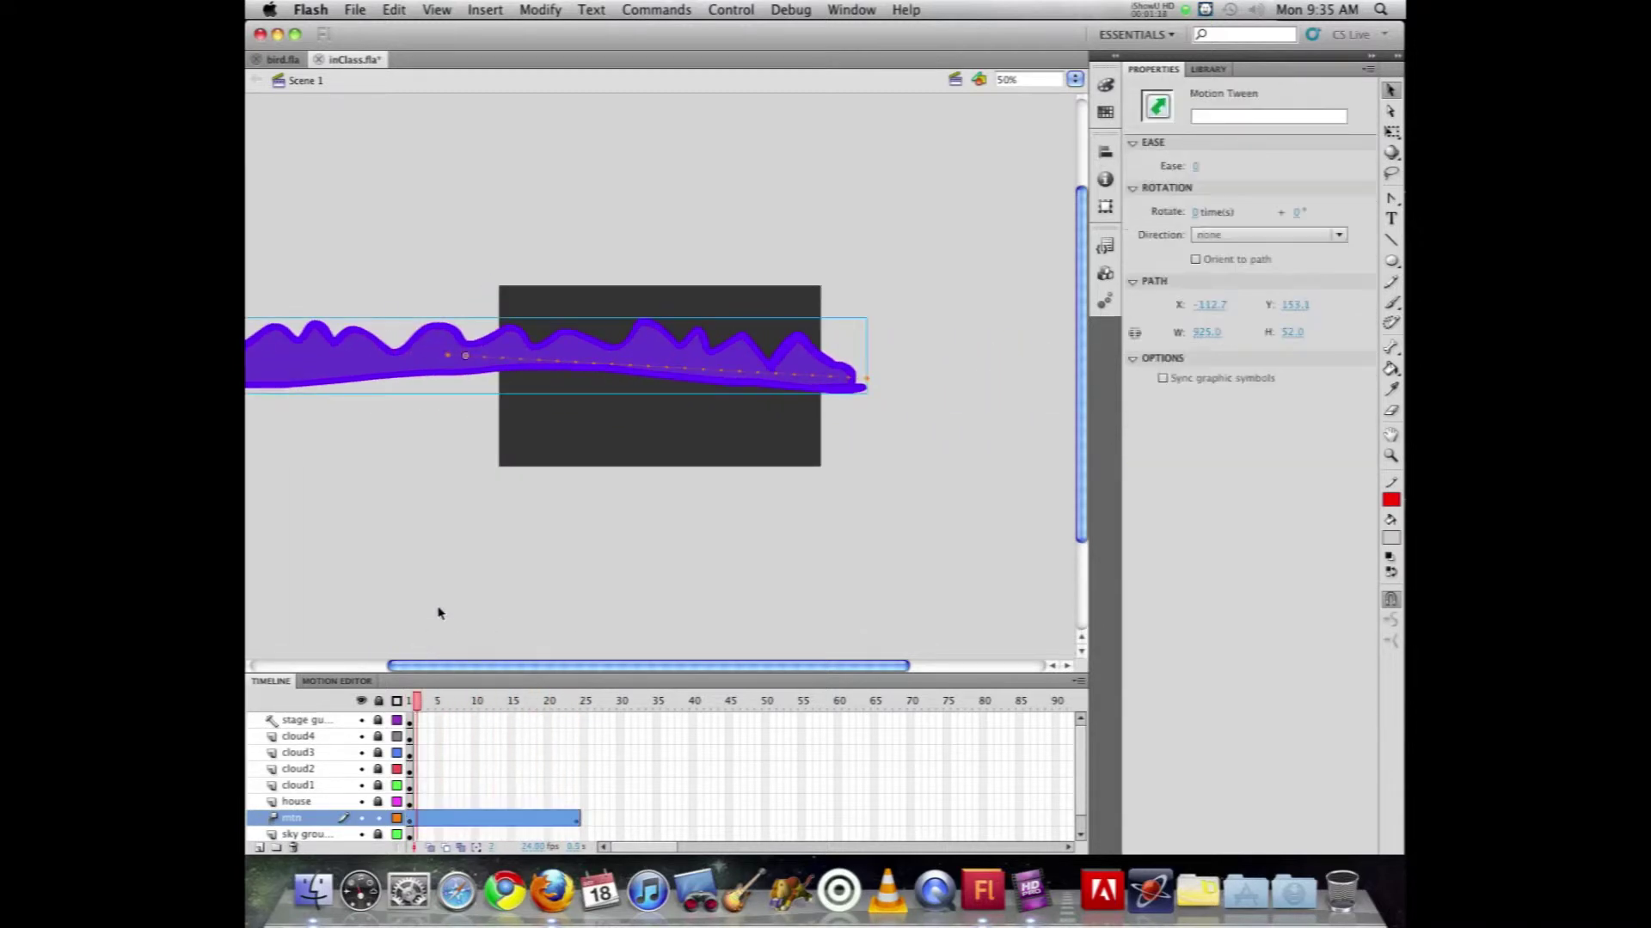
Step: Undo the mountain moves made at frame 24
key(super+z)
key(super+z)
key(super+z)
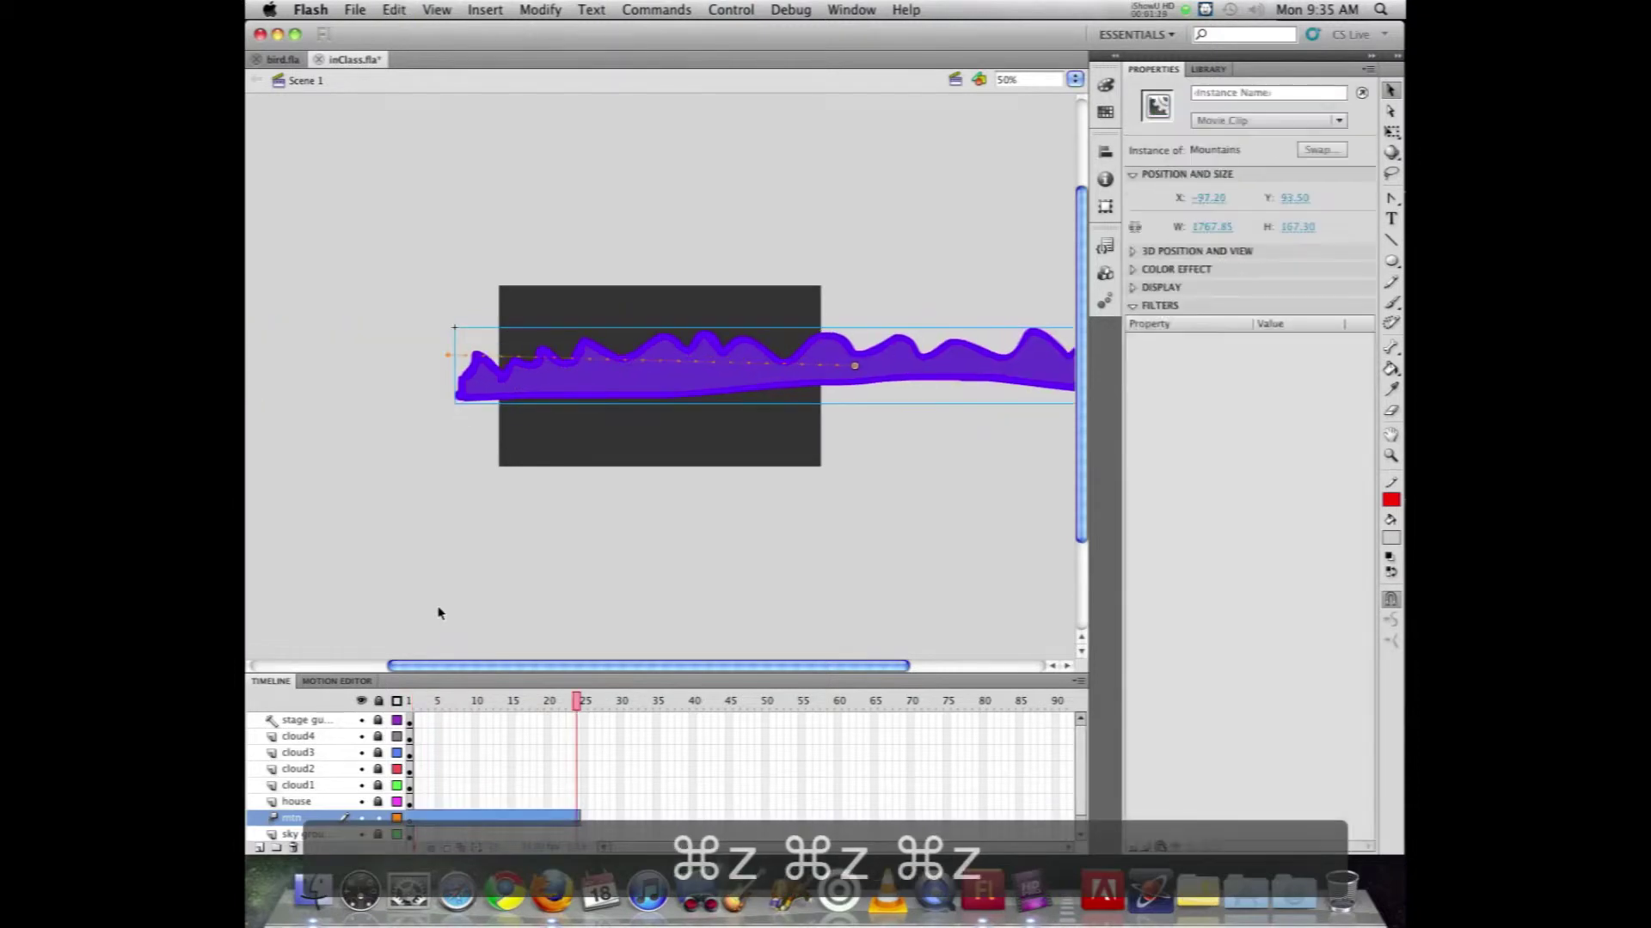
key(super+z)
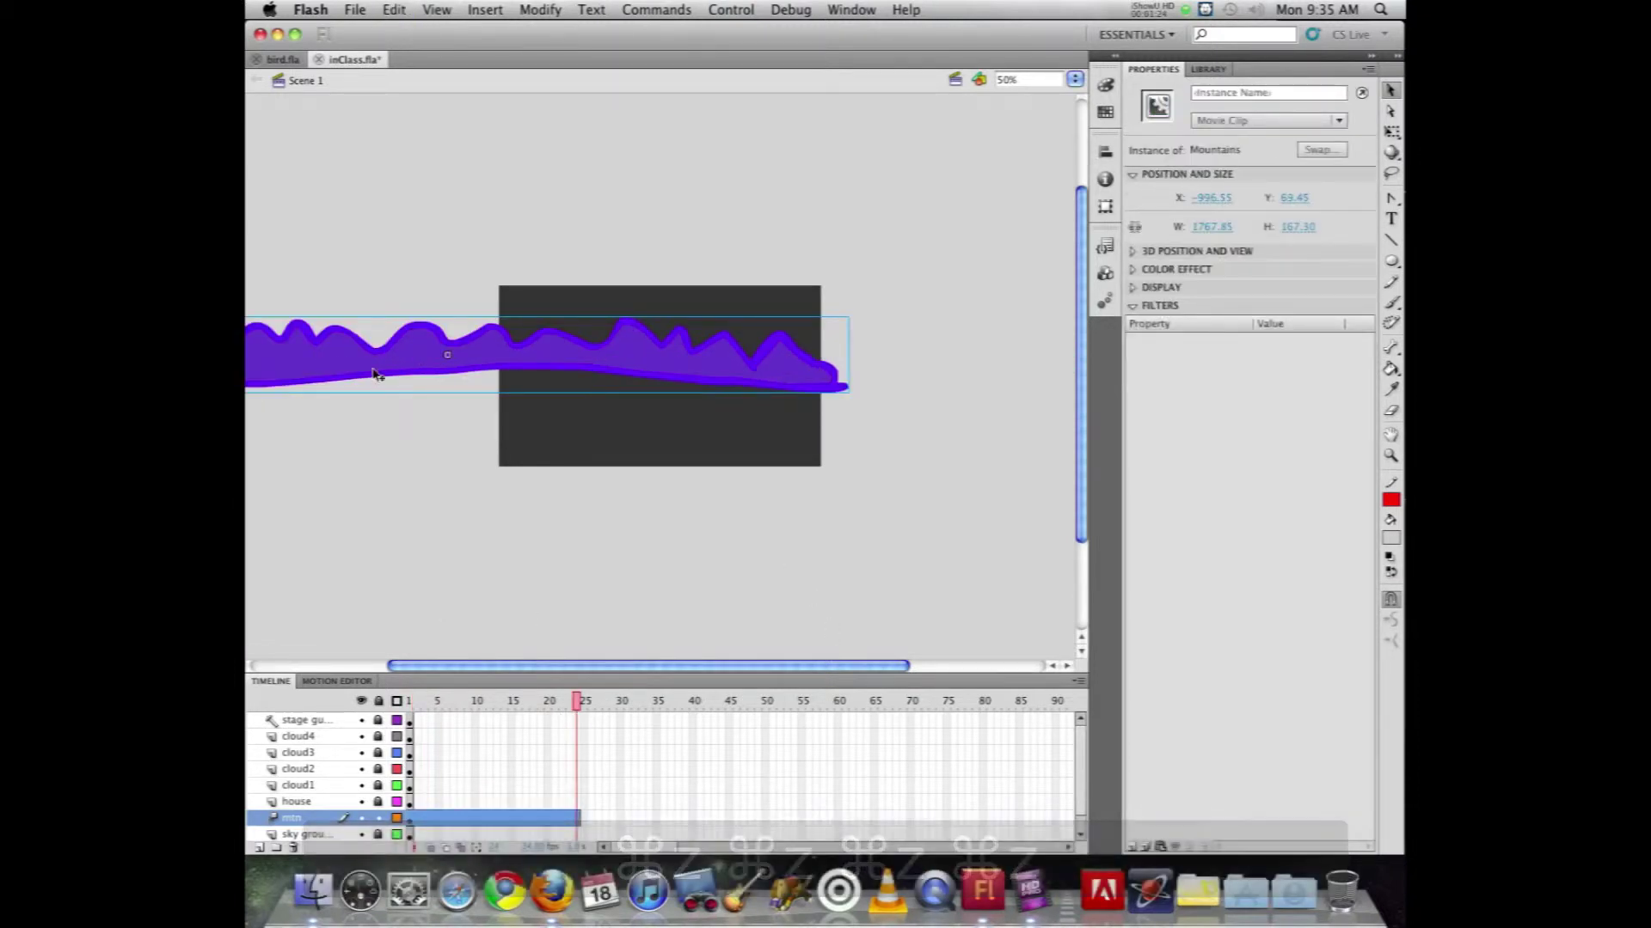
Step: Move the mountains straight right to about X -65 at frame 24, keeping Y at 69.45, and play the tween from frame 1
drag(319, 365, 745, 337)
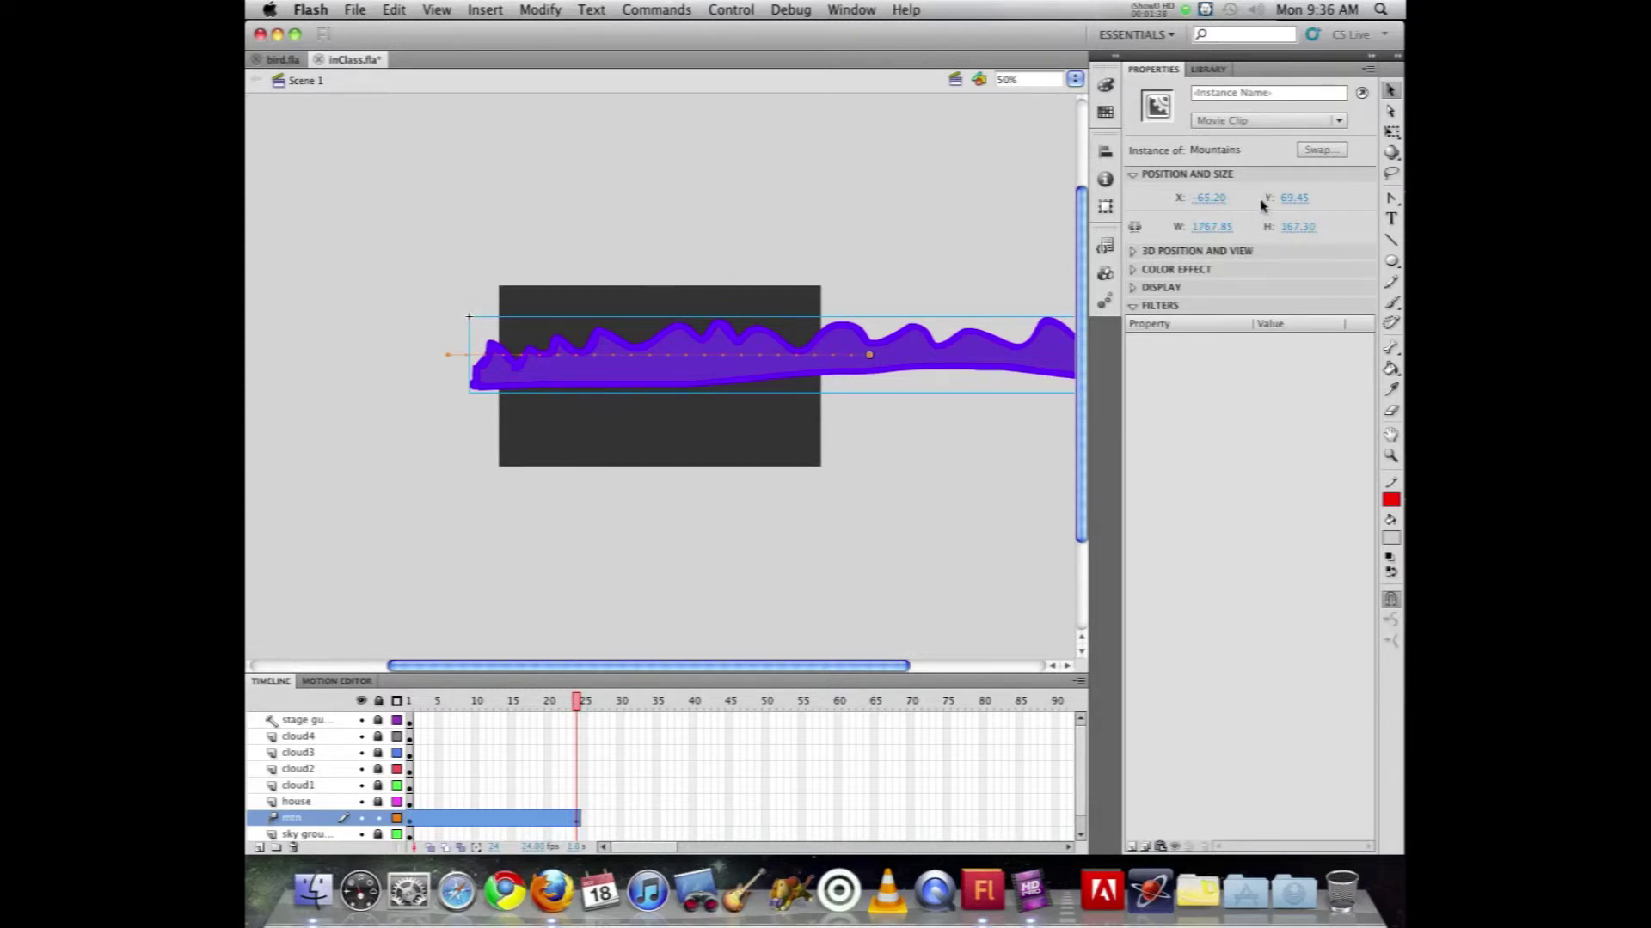
click(938, 234)
click(899, 361)
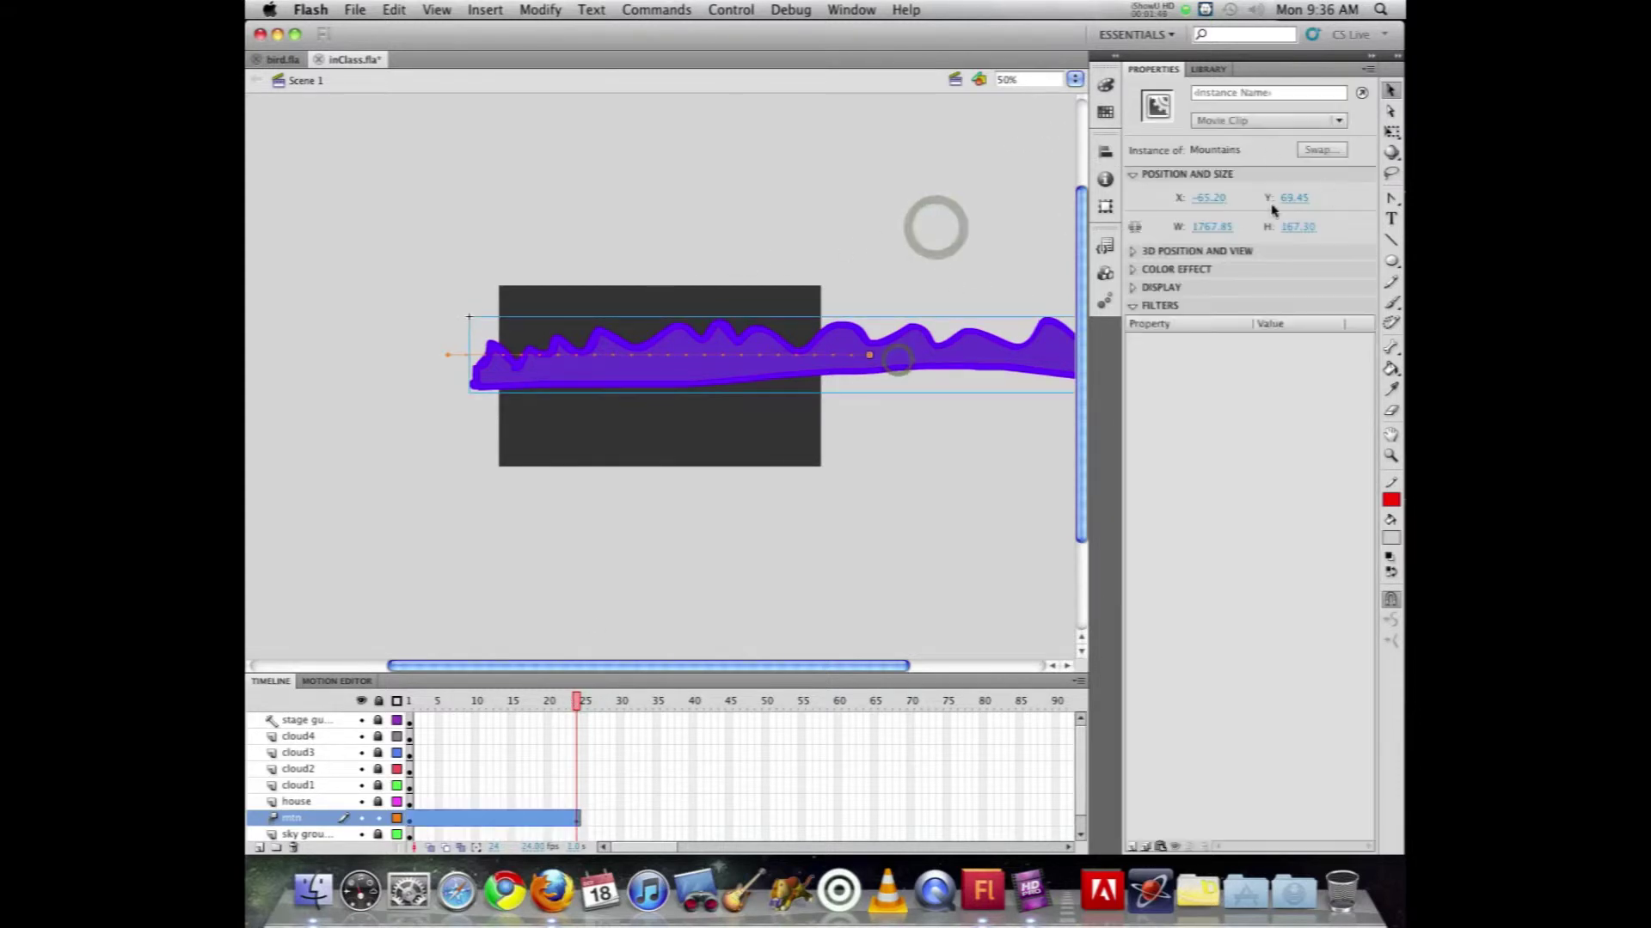
click(416, 701)
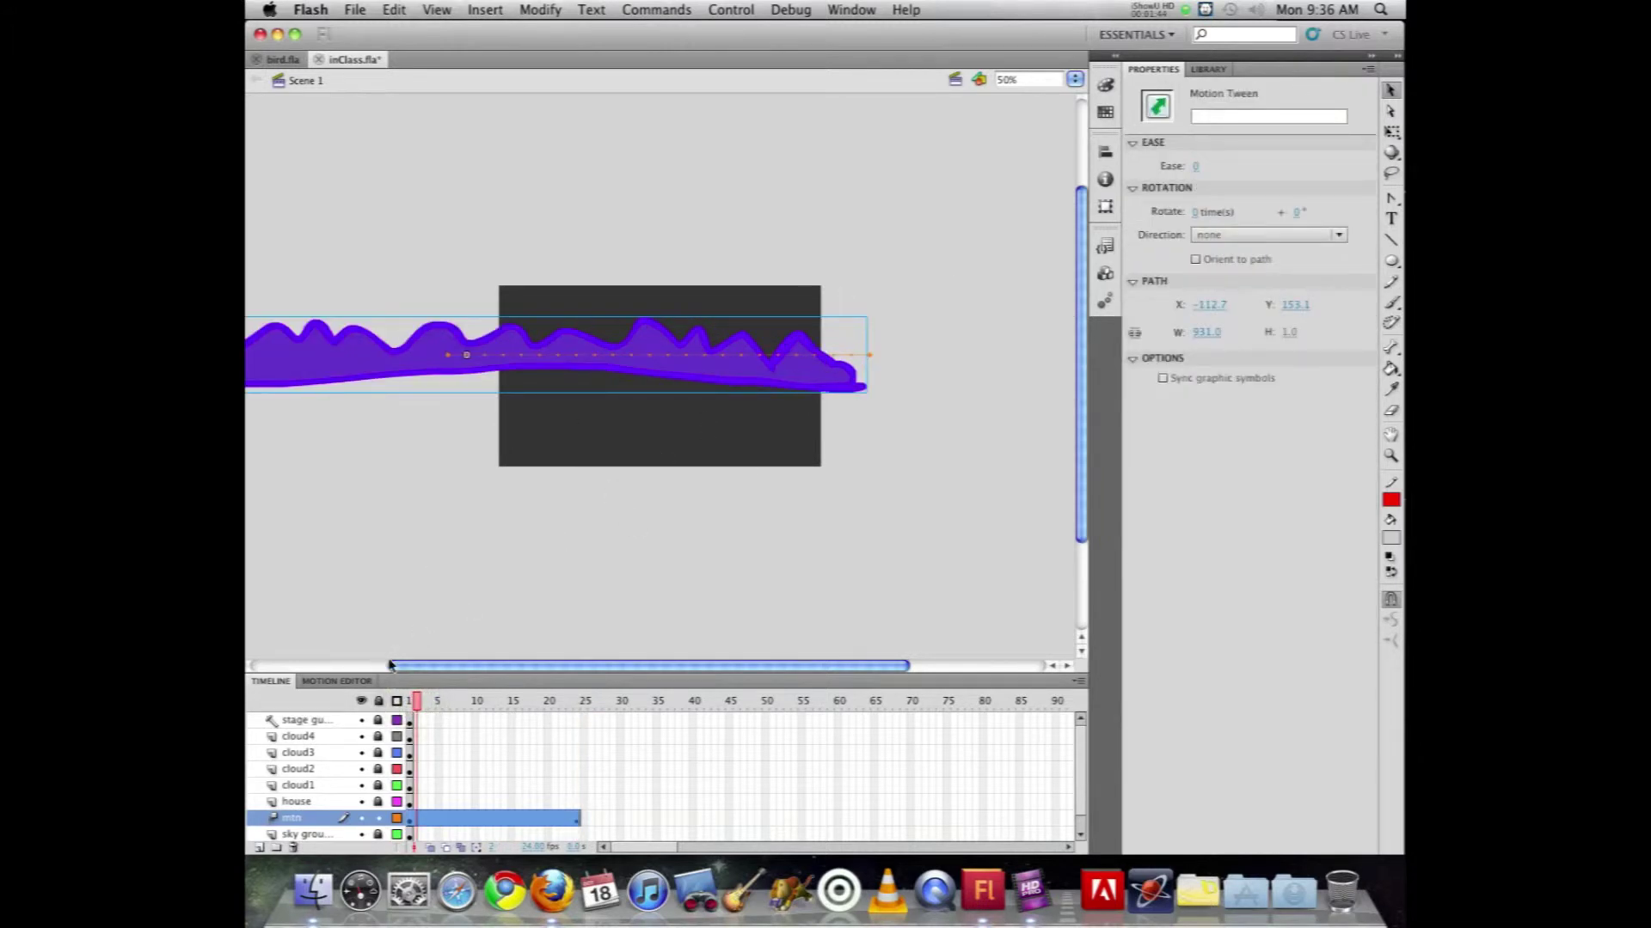
drag(416, 705, 372, 711)
key(Return)
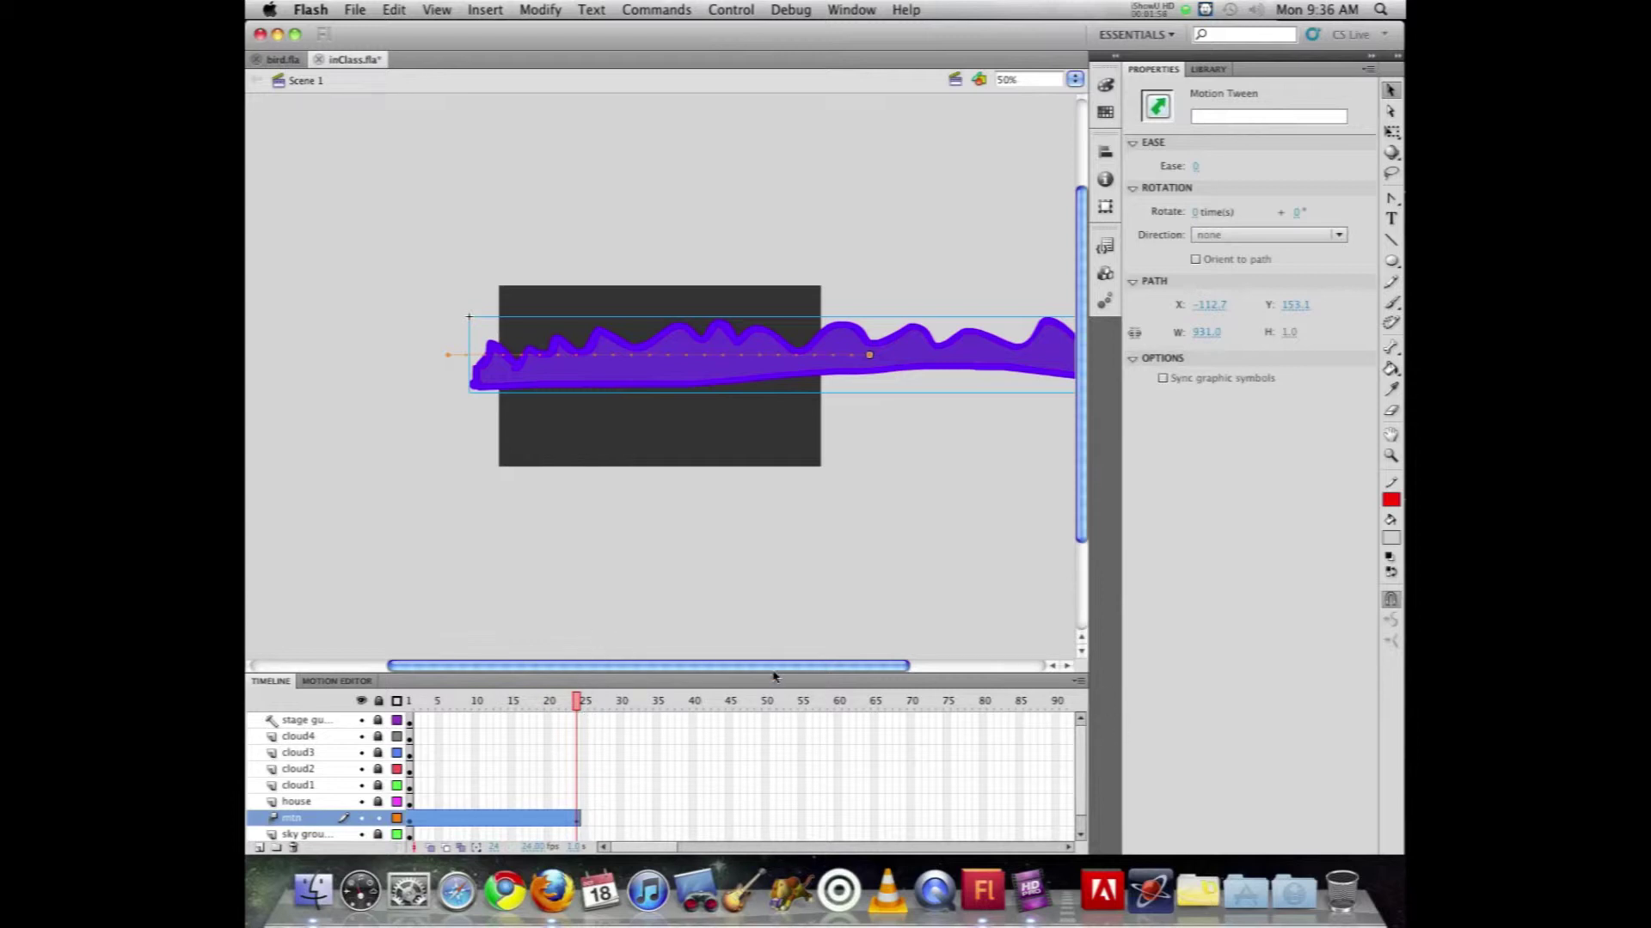
Step: Enlarge the timeline to show all layers and extend the sky/ground and stage guide layers to frame 24
drag(769, 676, 506, 609)
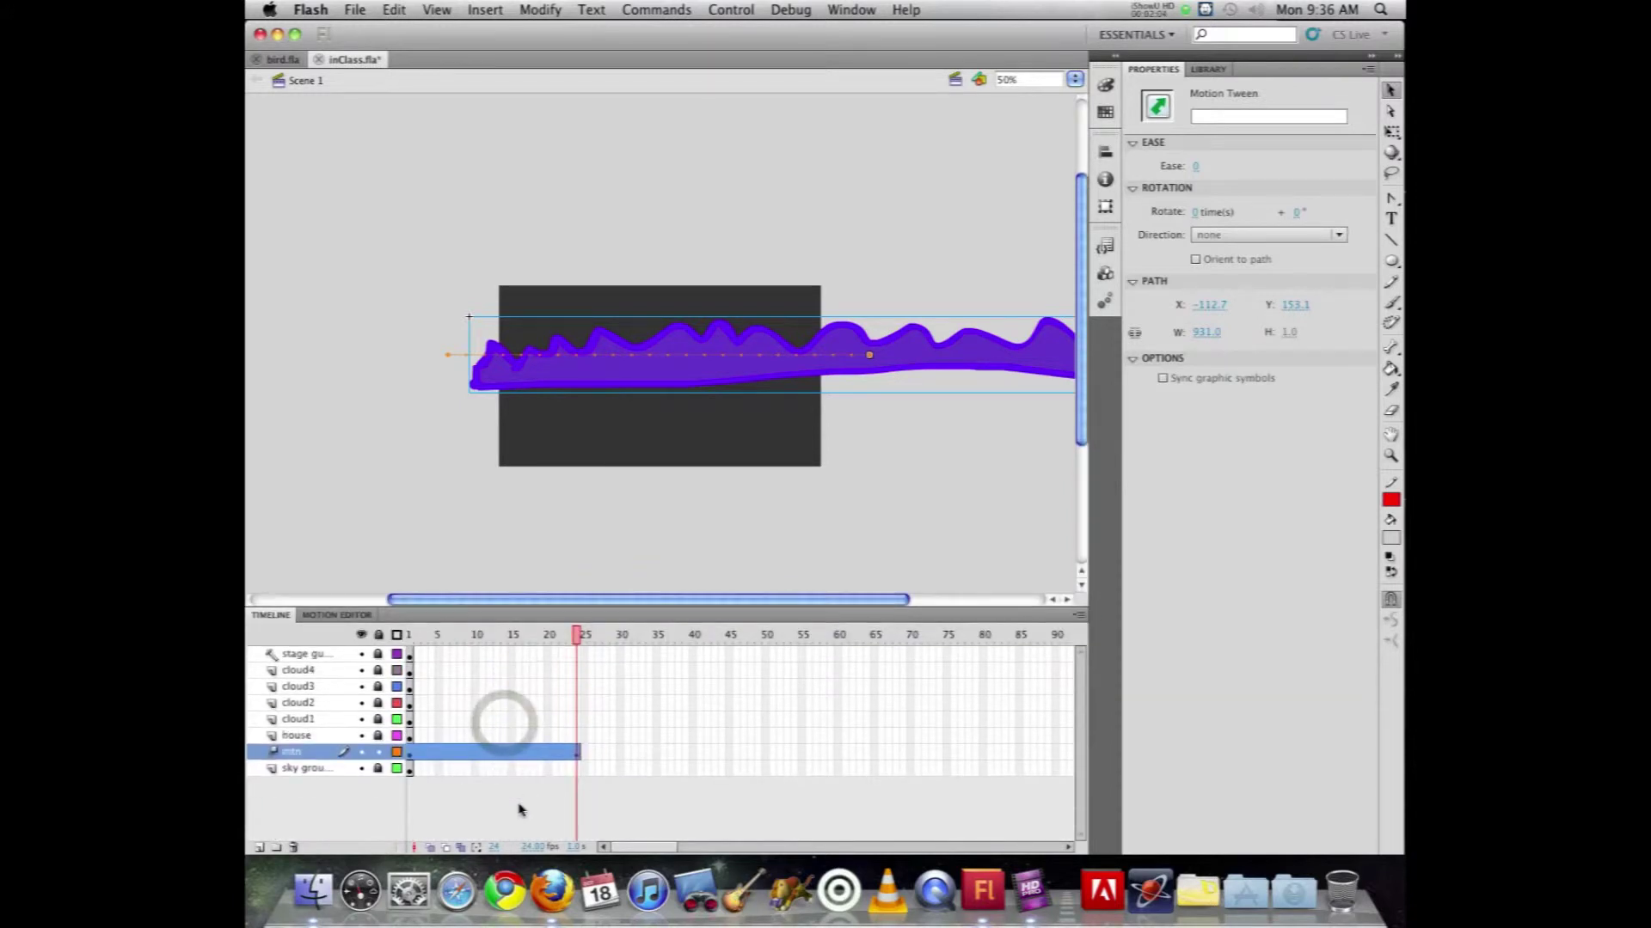
click(575, 771)
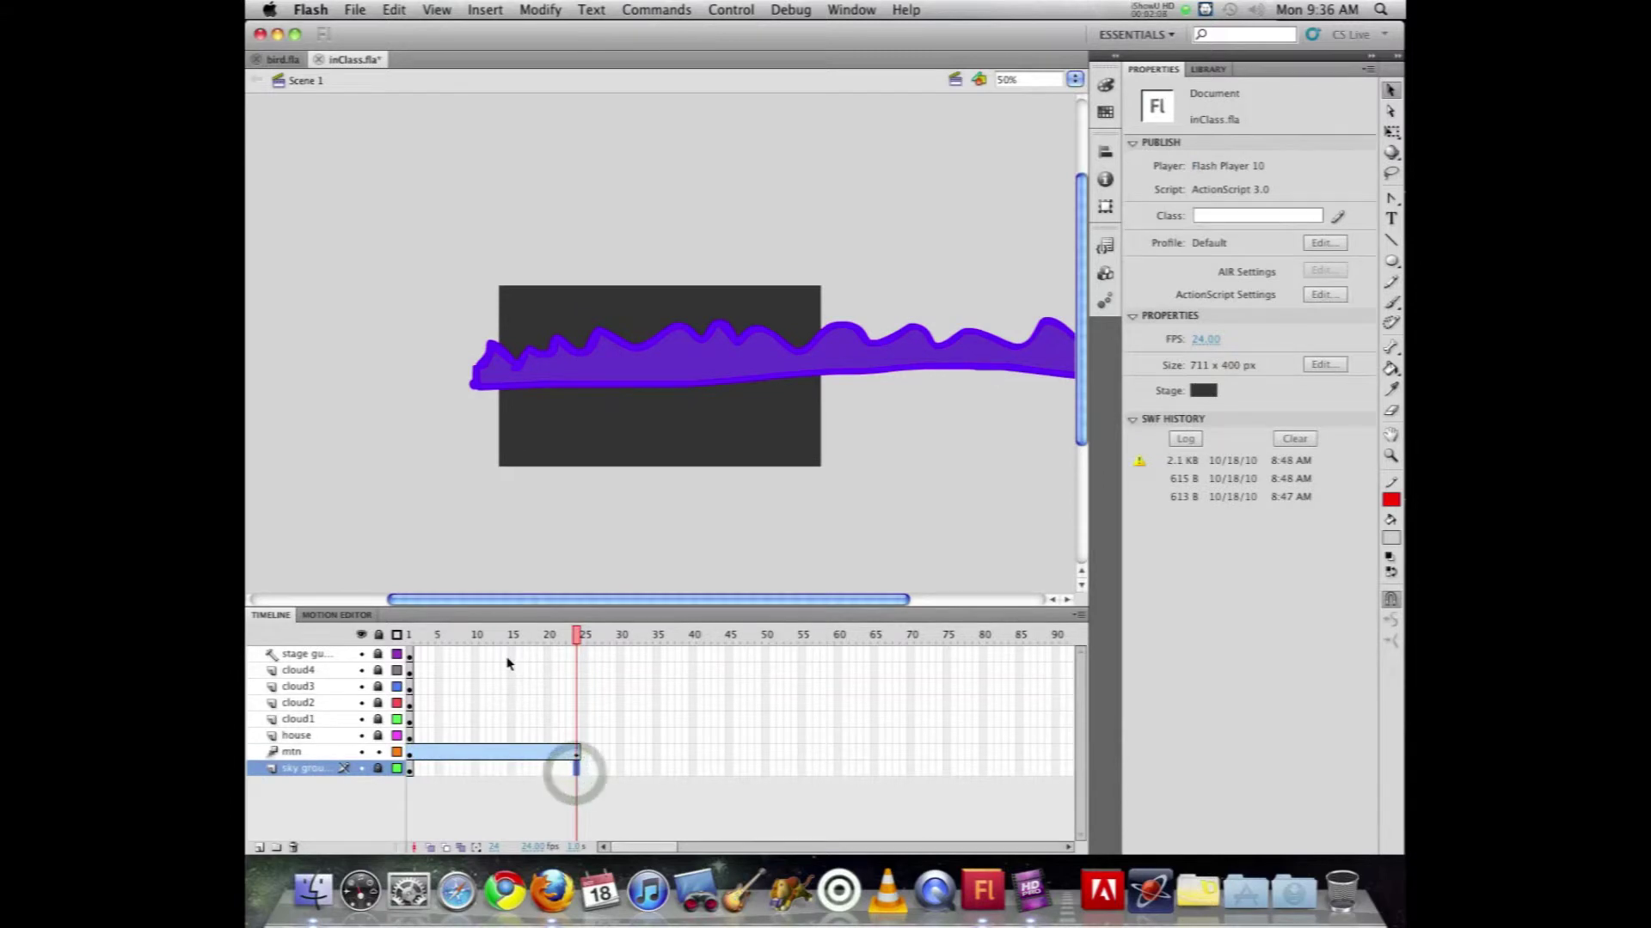
key(F5)
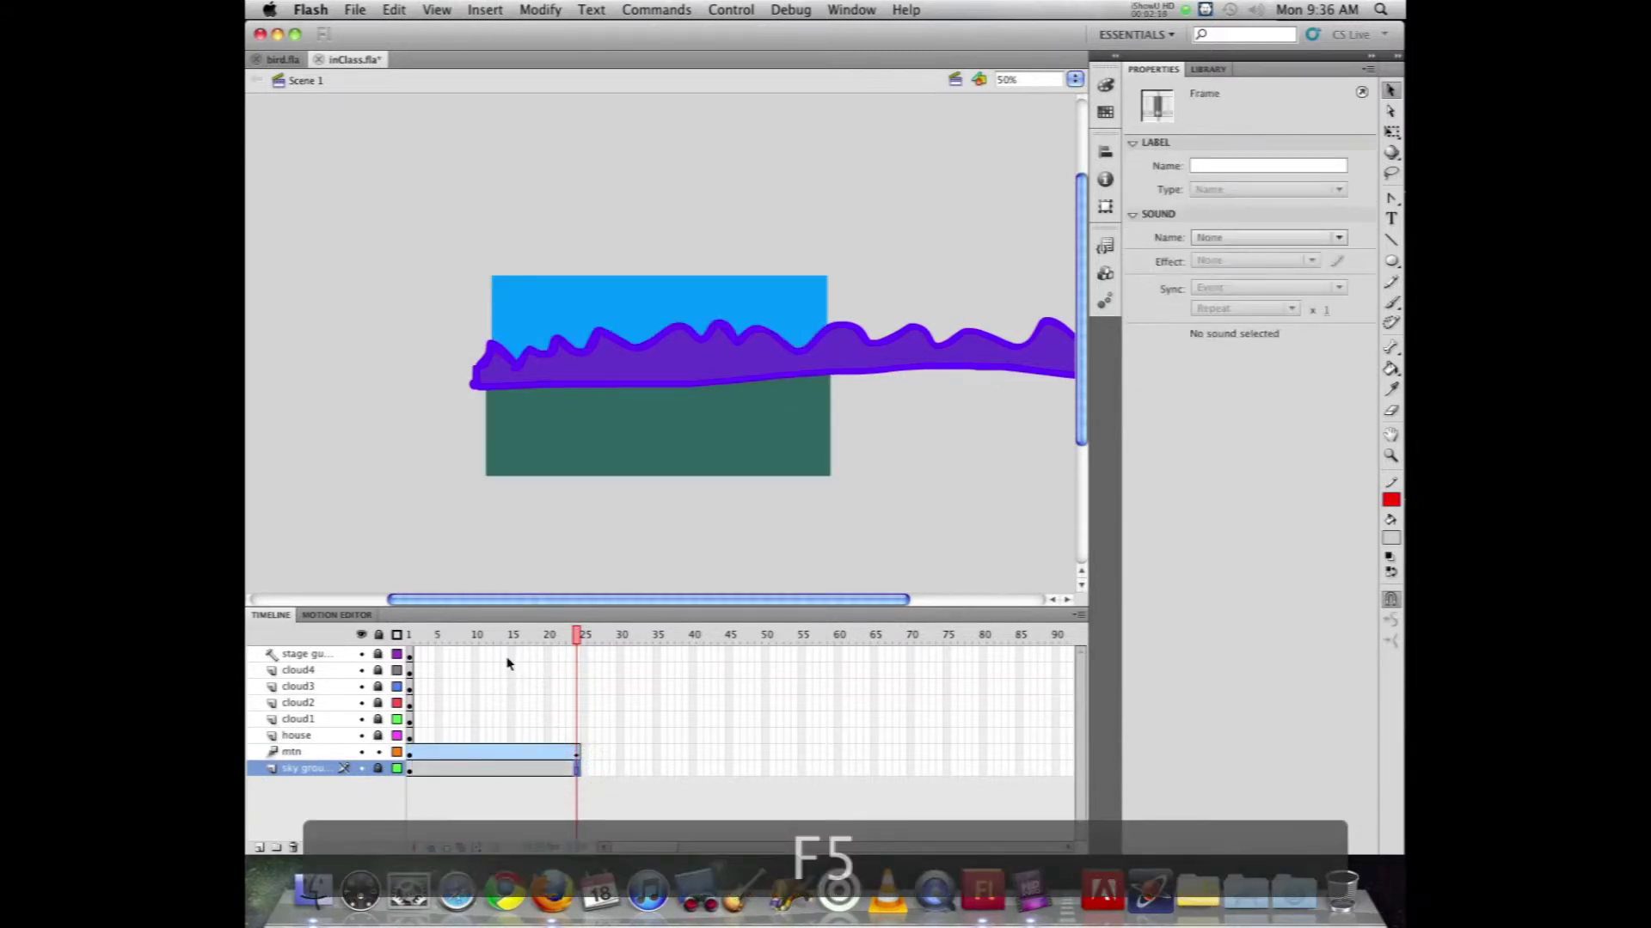
click(575, 654)
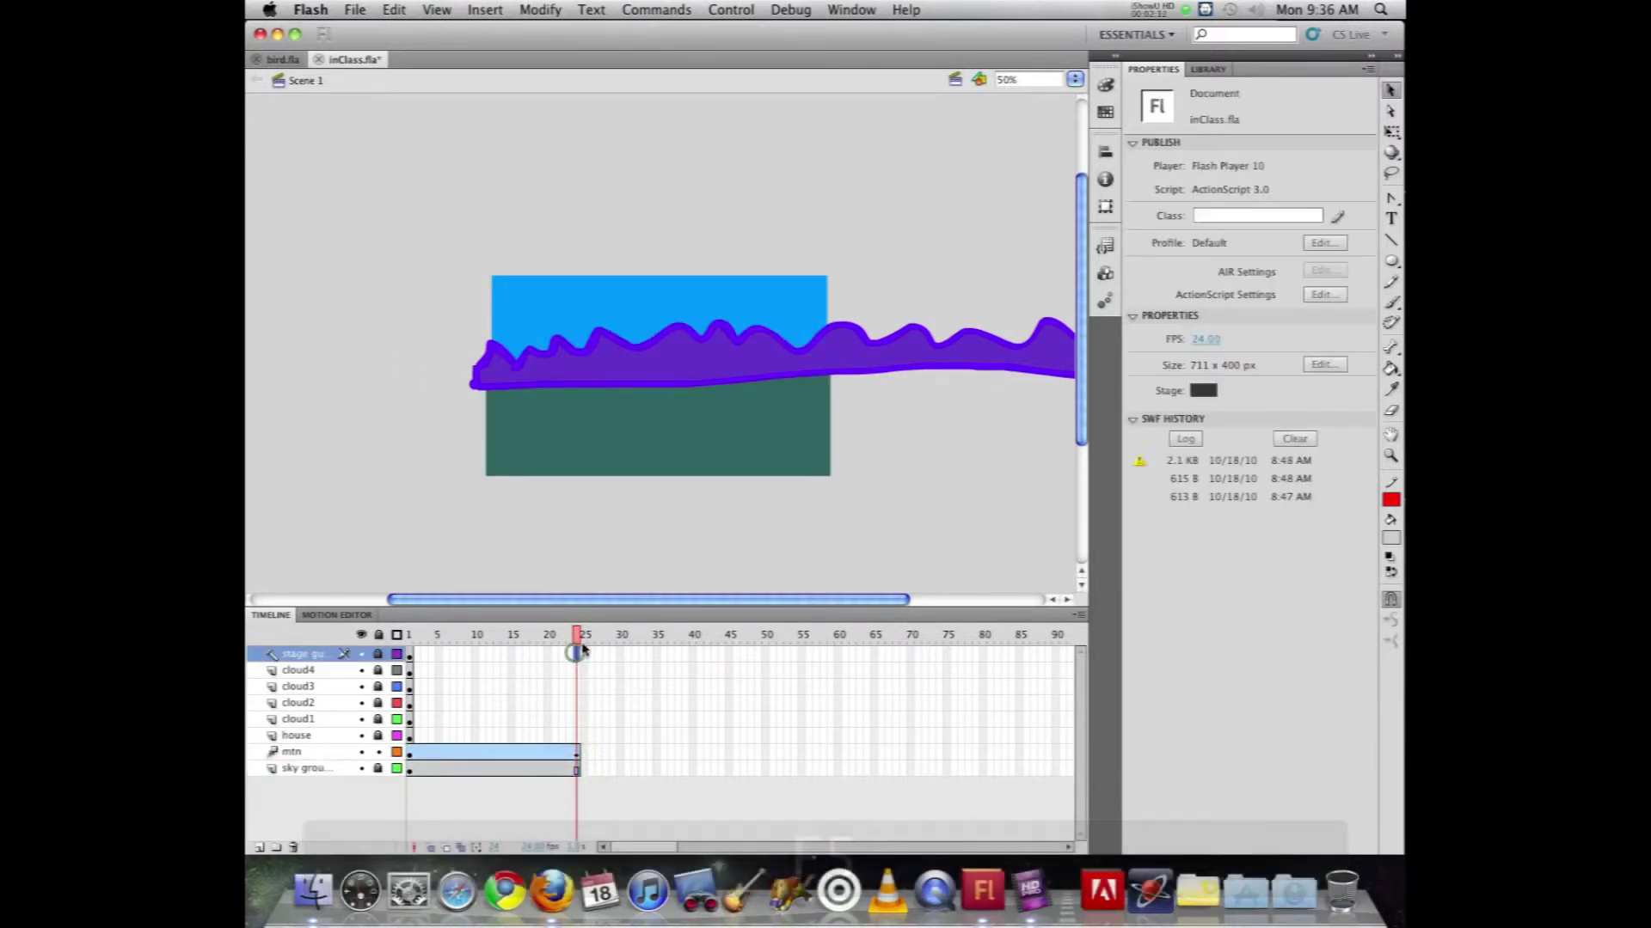
key(F5)
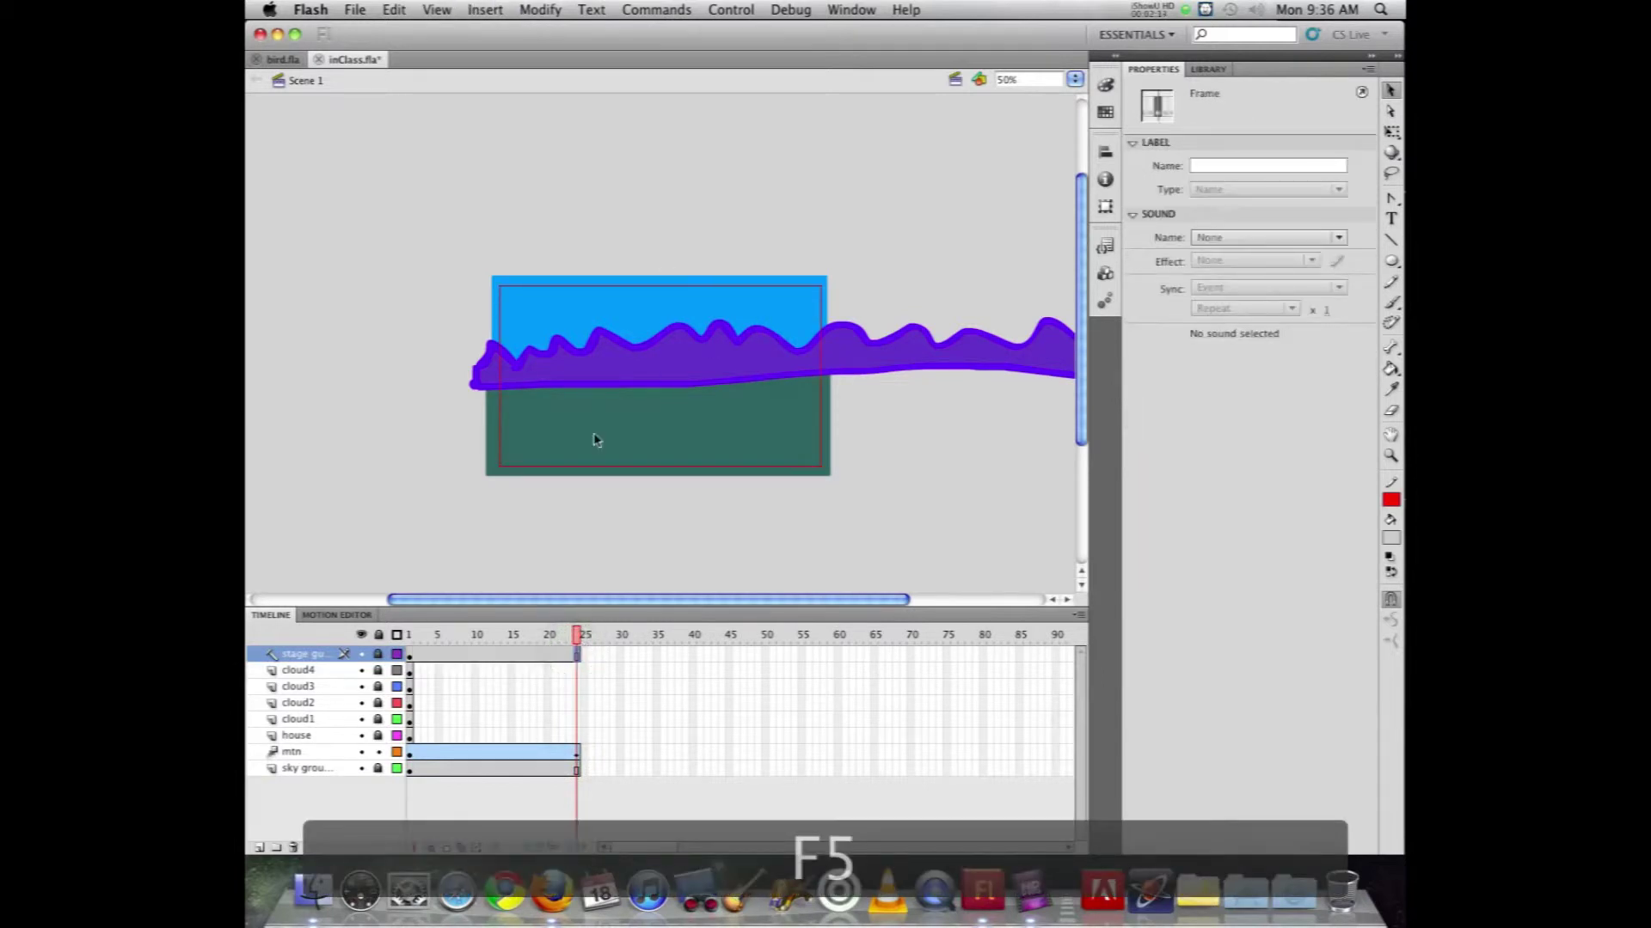
mouse_move(583, 635)
mouse_down()
mouse_move(380, 644)
mouse_move(572, 643)
mouse_move(406, 644)
mouse_move(579, 660)
mouse_up()
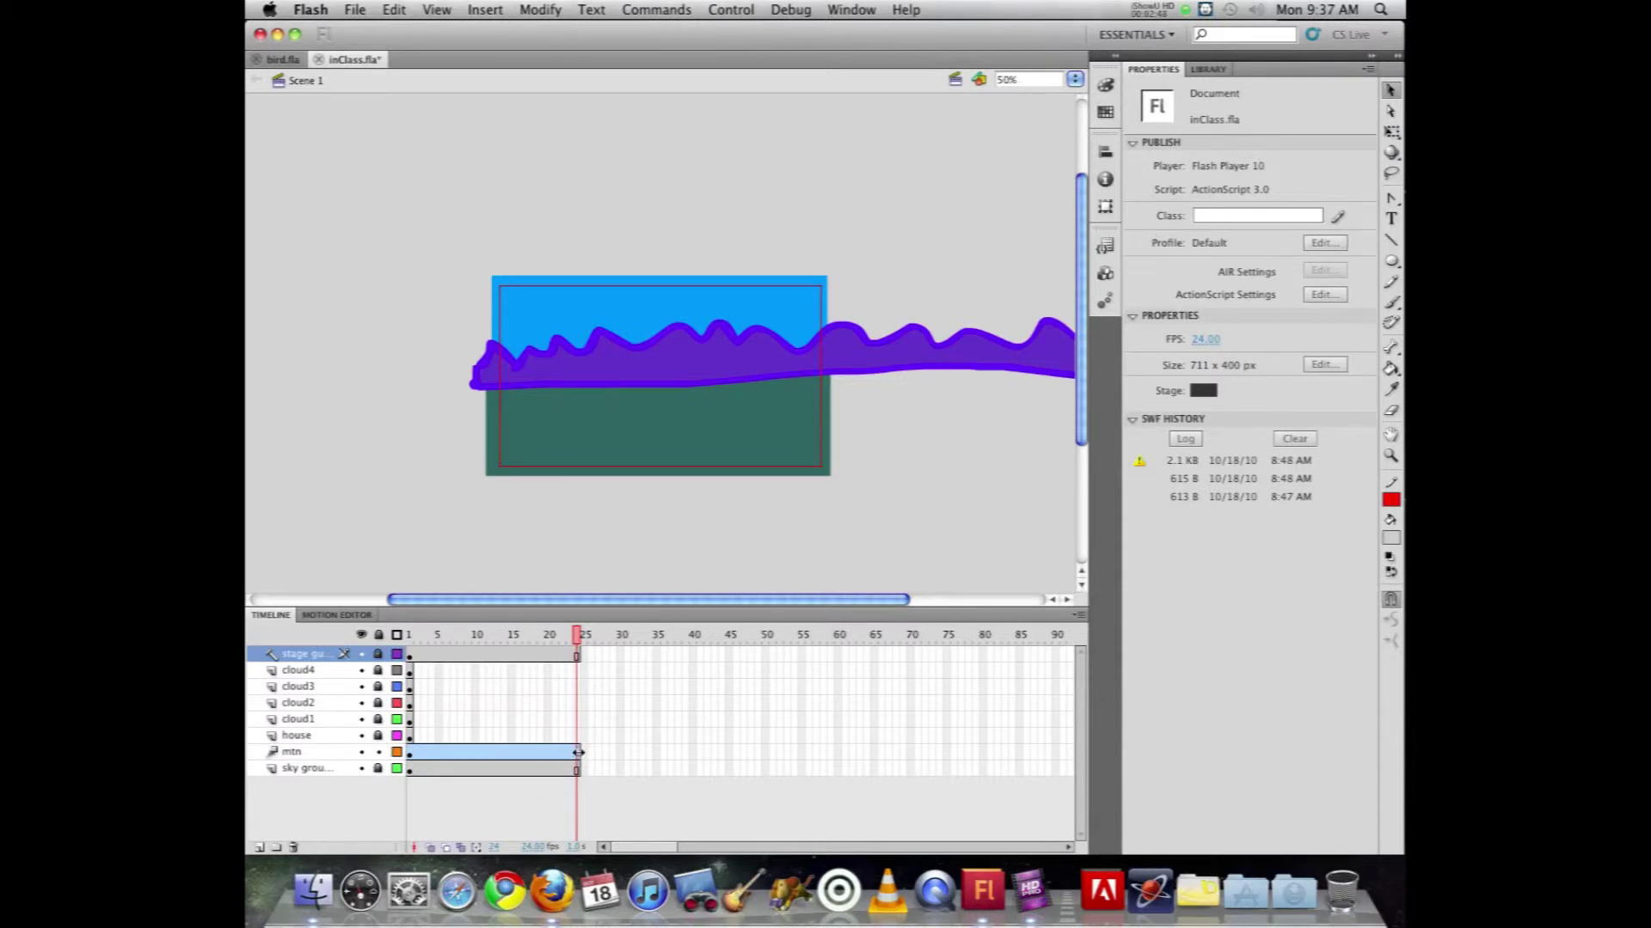
click(493, 755)
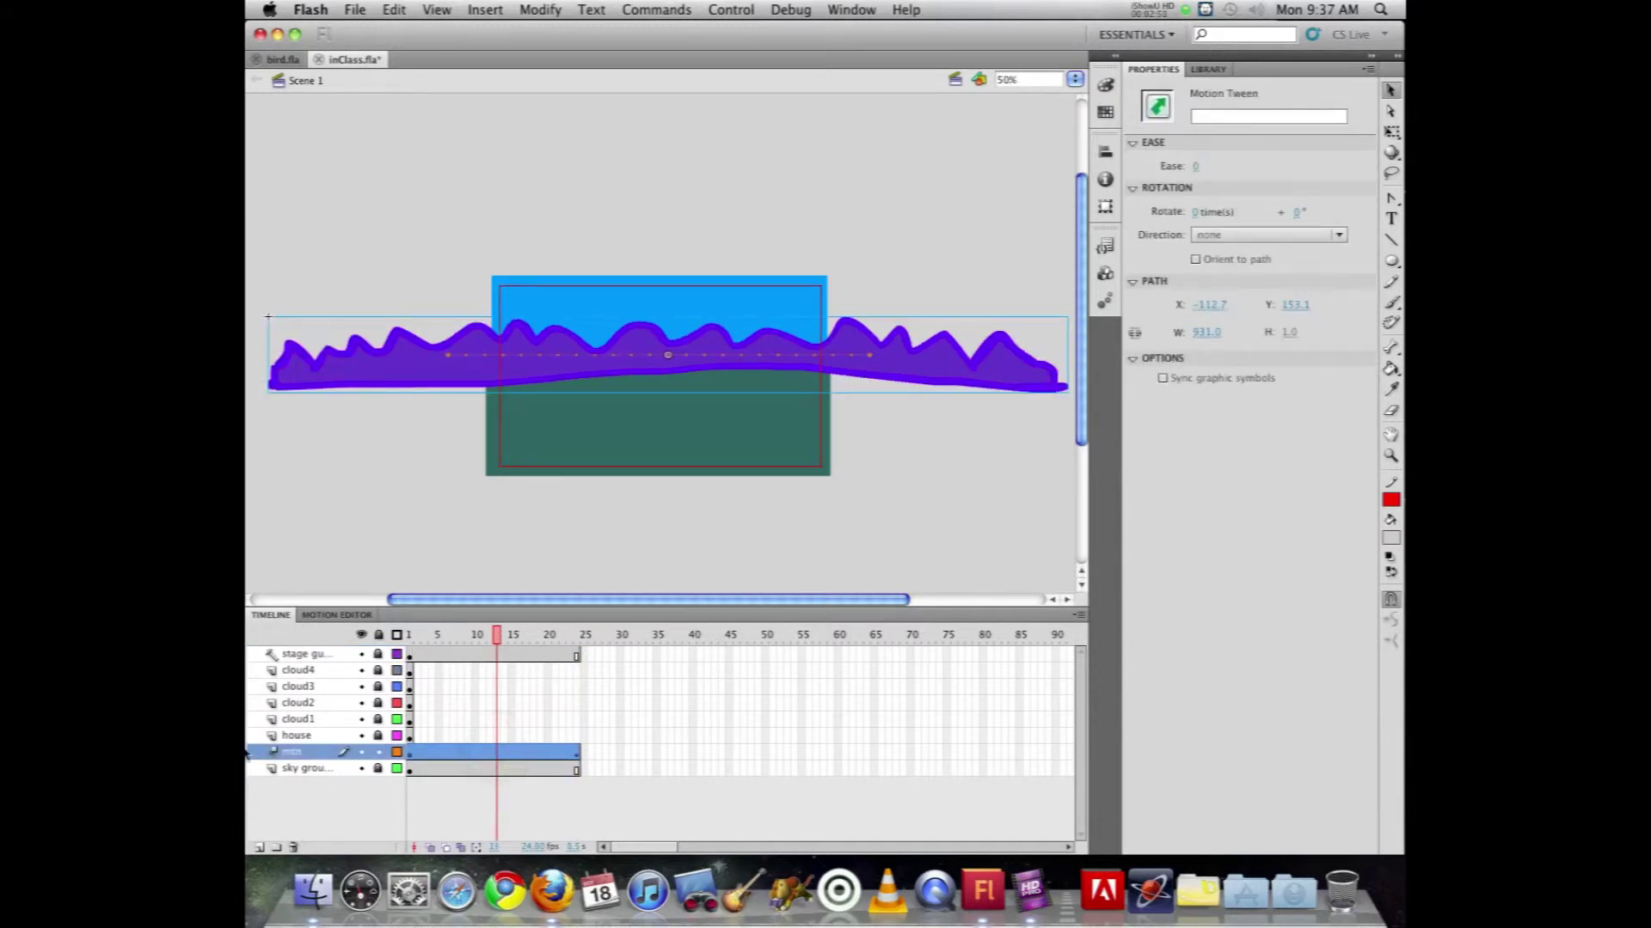
click(275, 718)
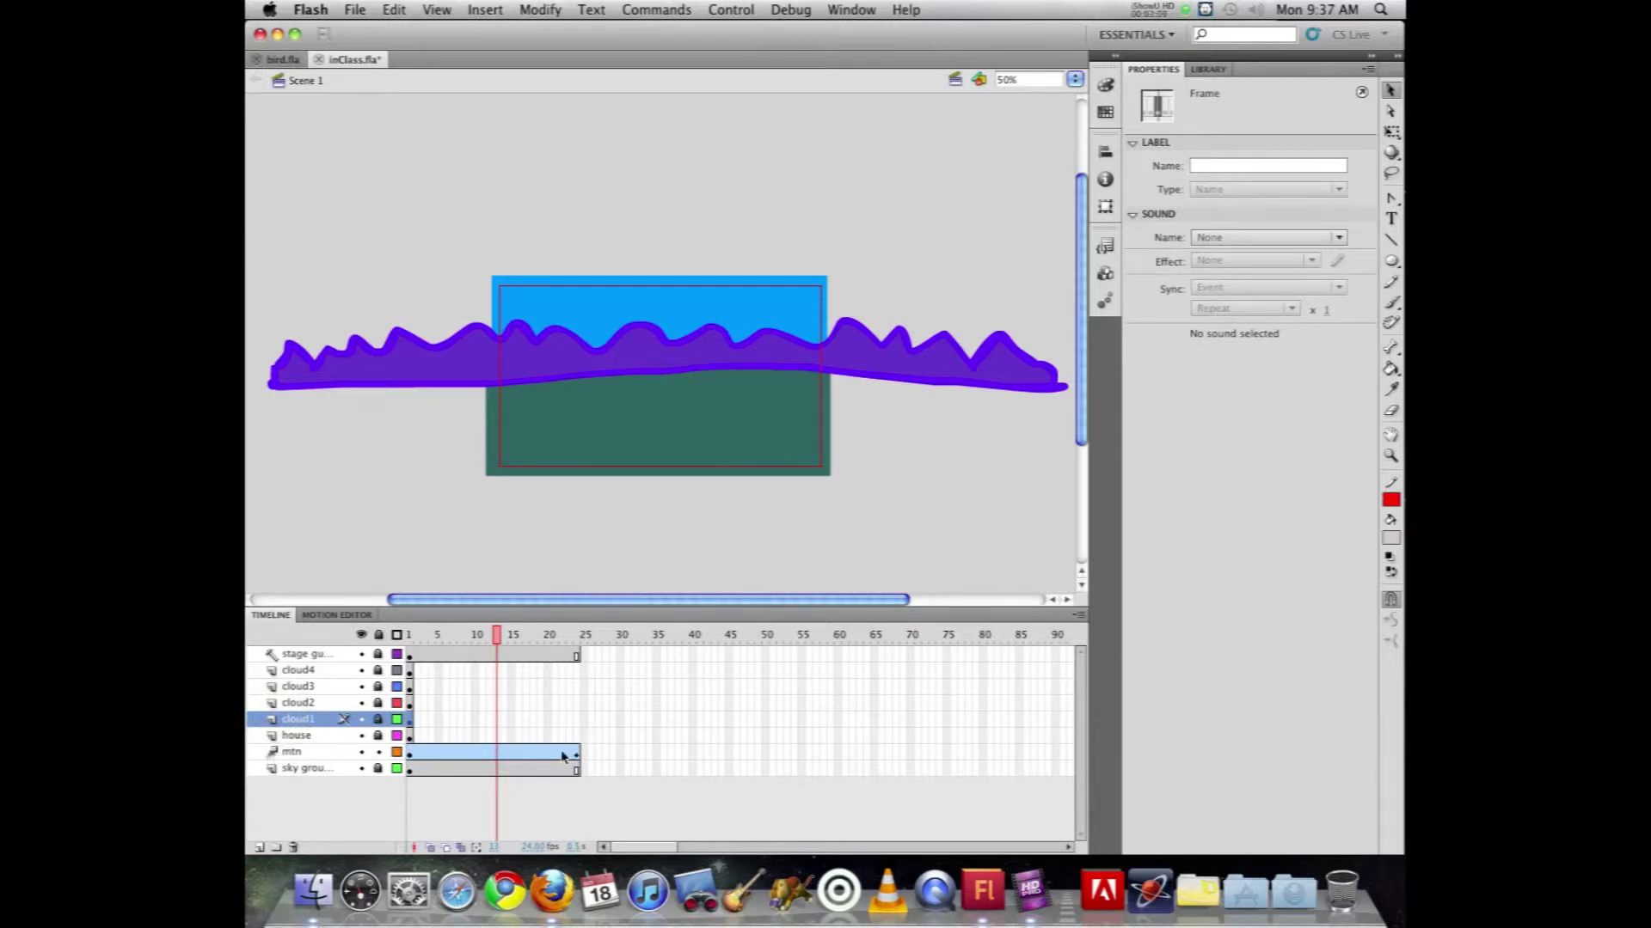
drag(556, 754, 528, 771)
click(527, 771)
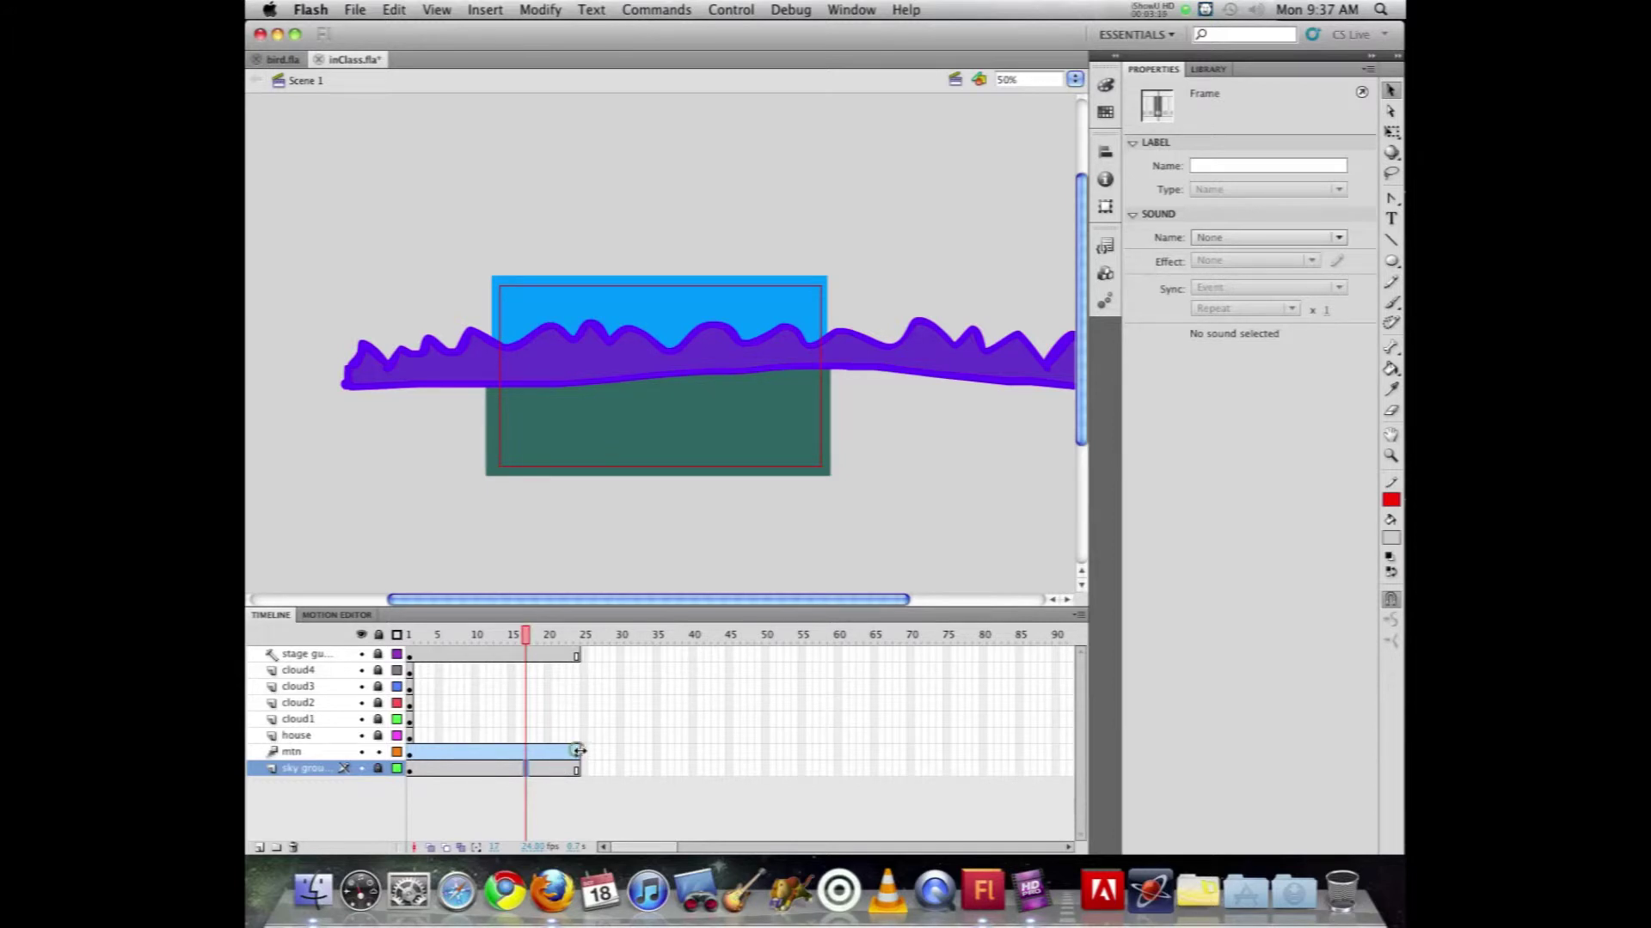
Step: Stretch the mtn layer's motion tween to frame 60 and play it from frame 1
drag(578, 750, 837, 754)
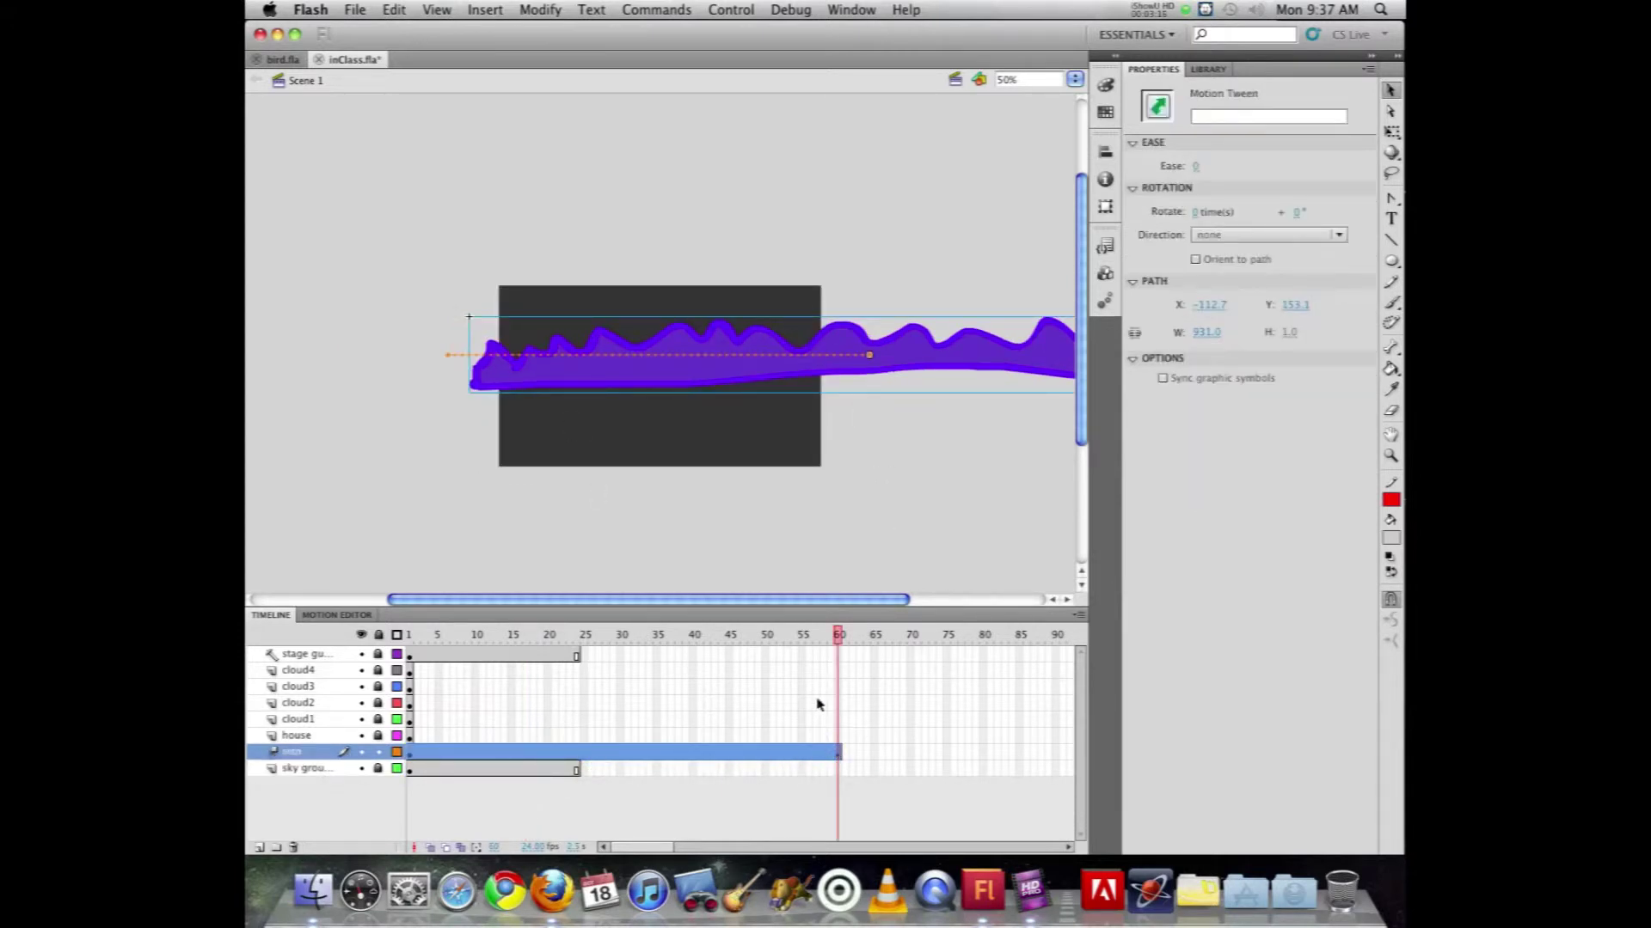
drag(837, 637, 389, 627)
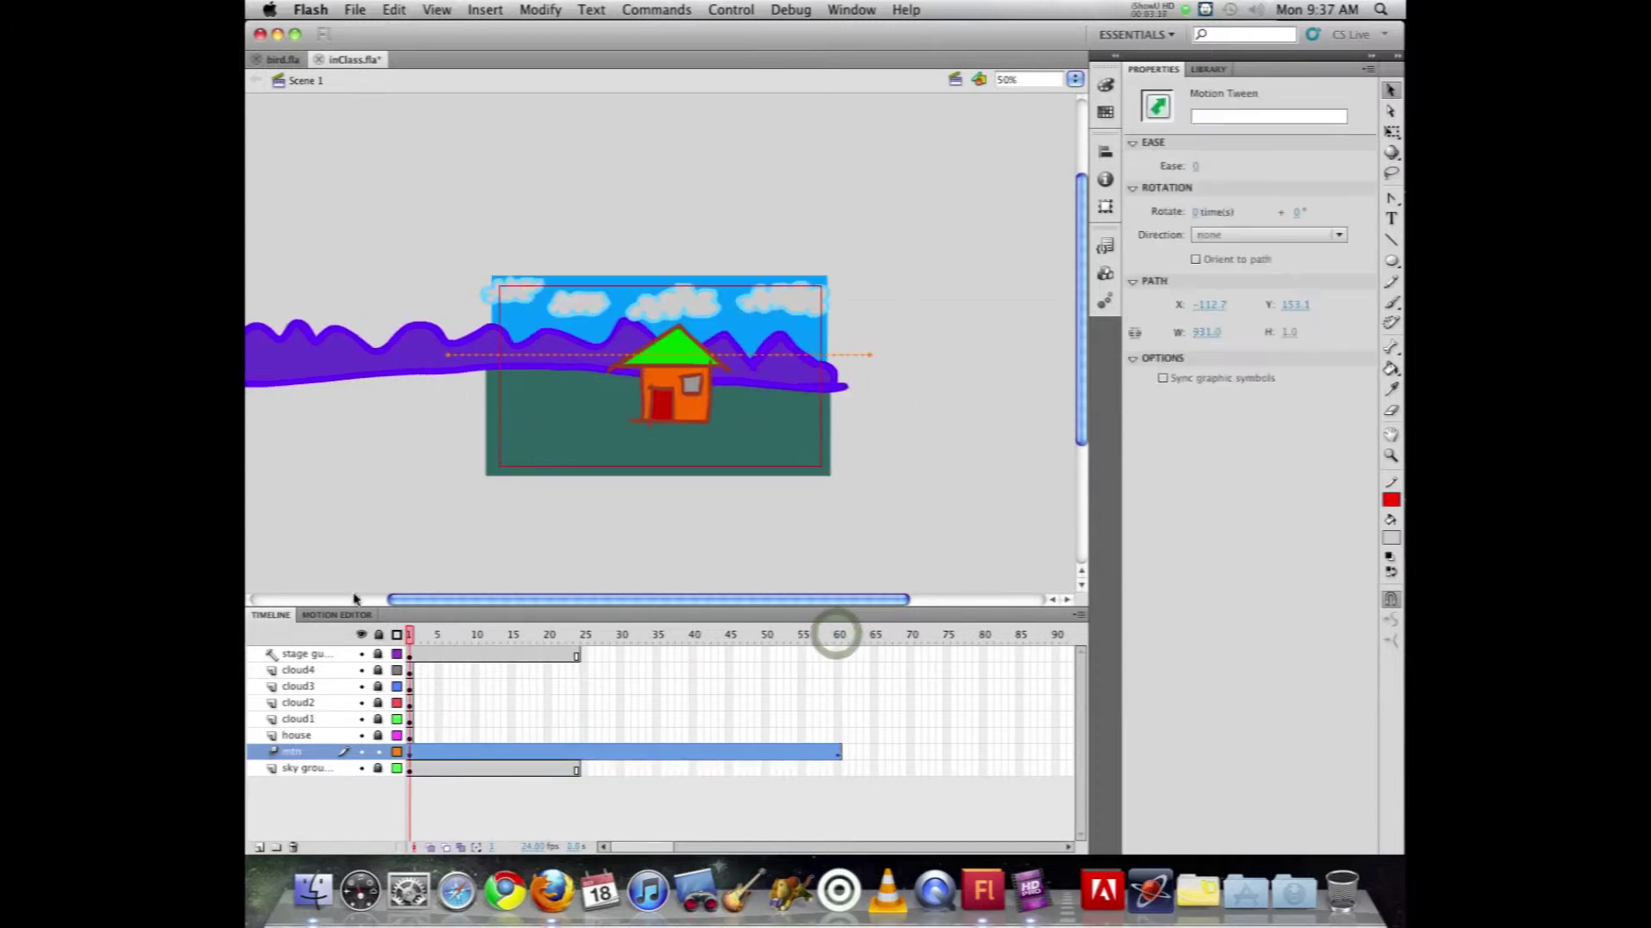
key(Return)
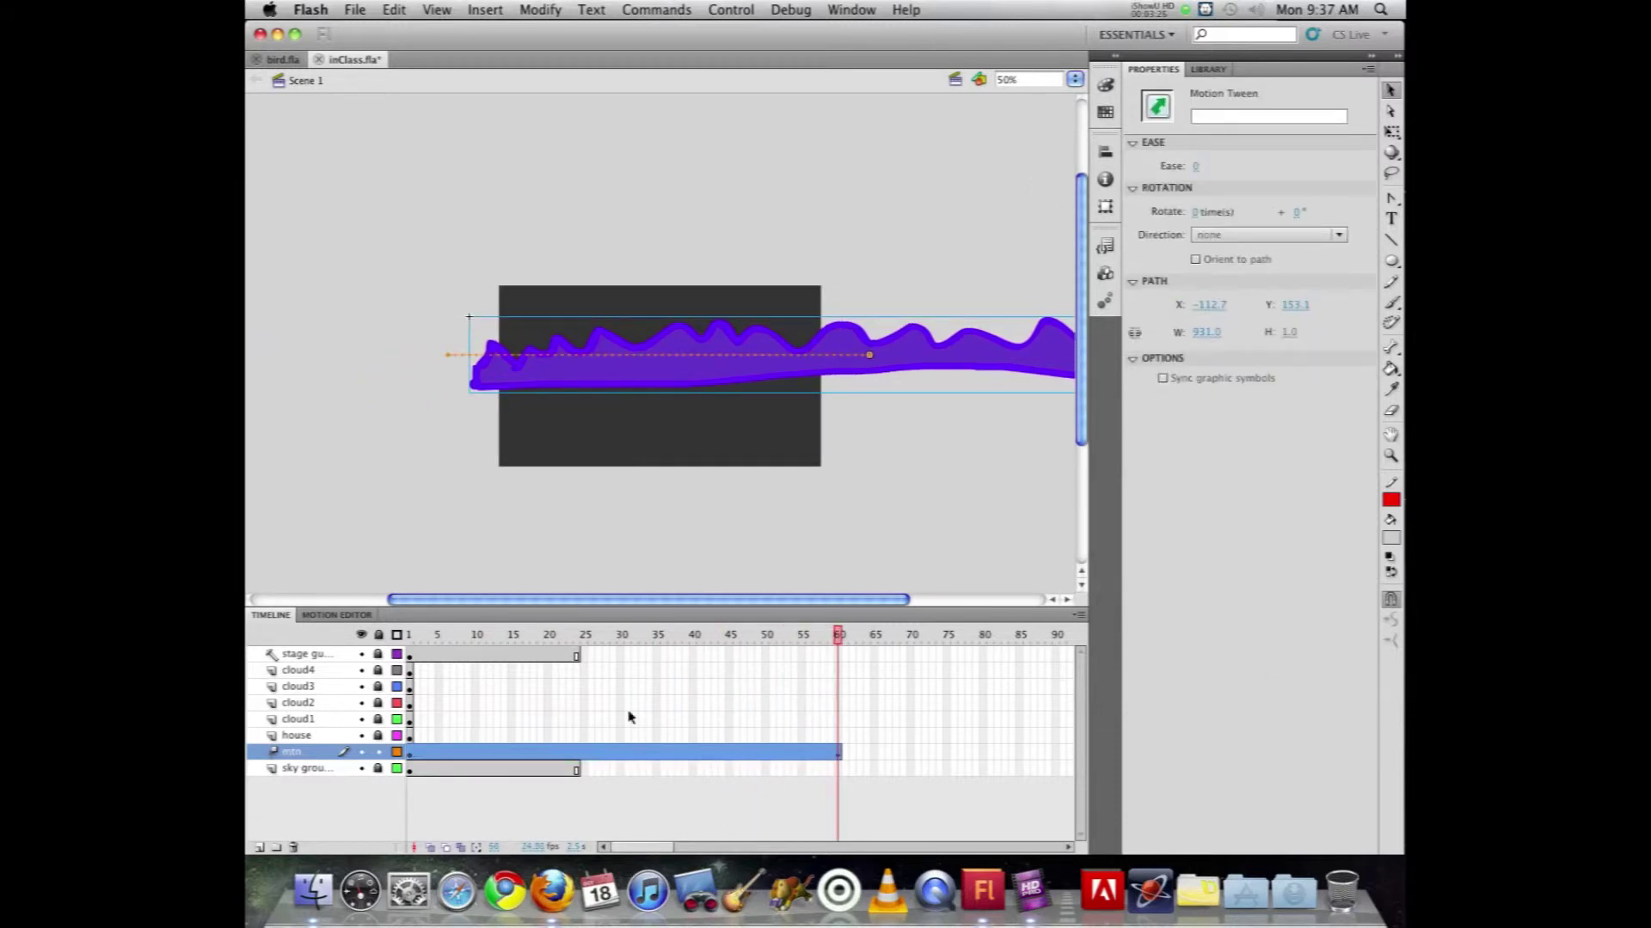
Step: Extend the sky/ground and stage guide layers to frame 60, test the movie and close the preview
click(568, 777)
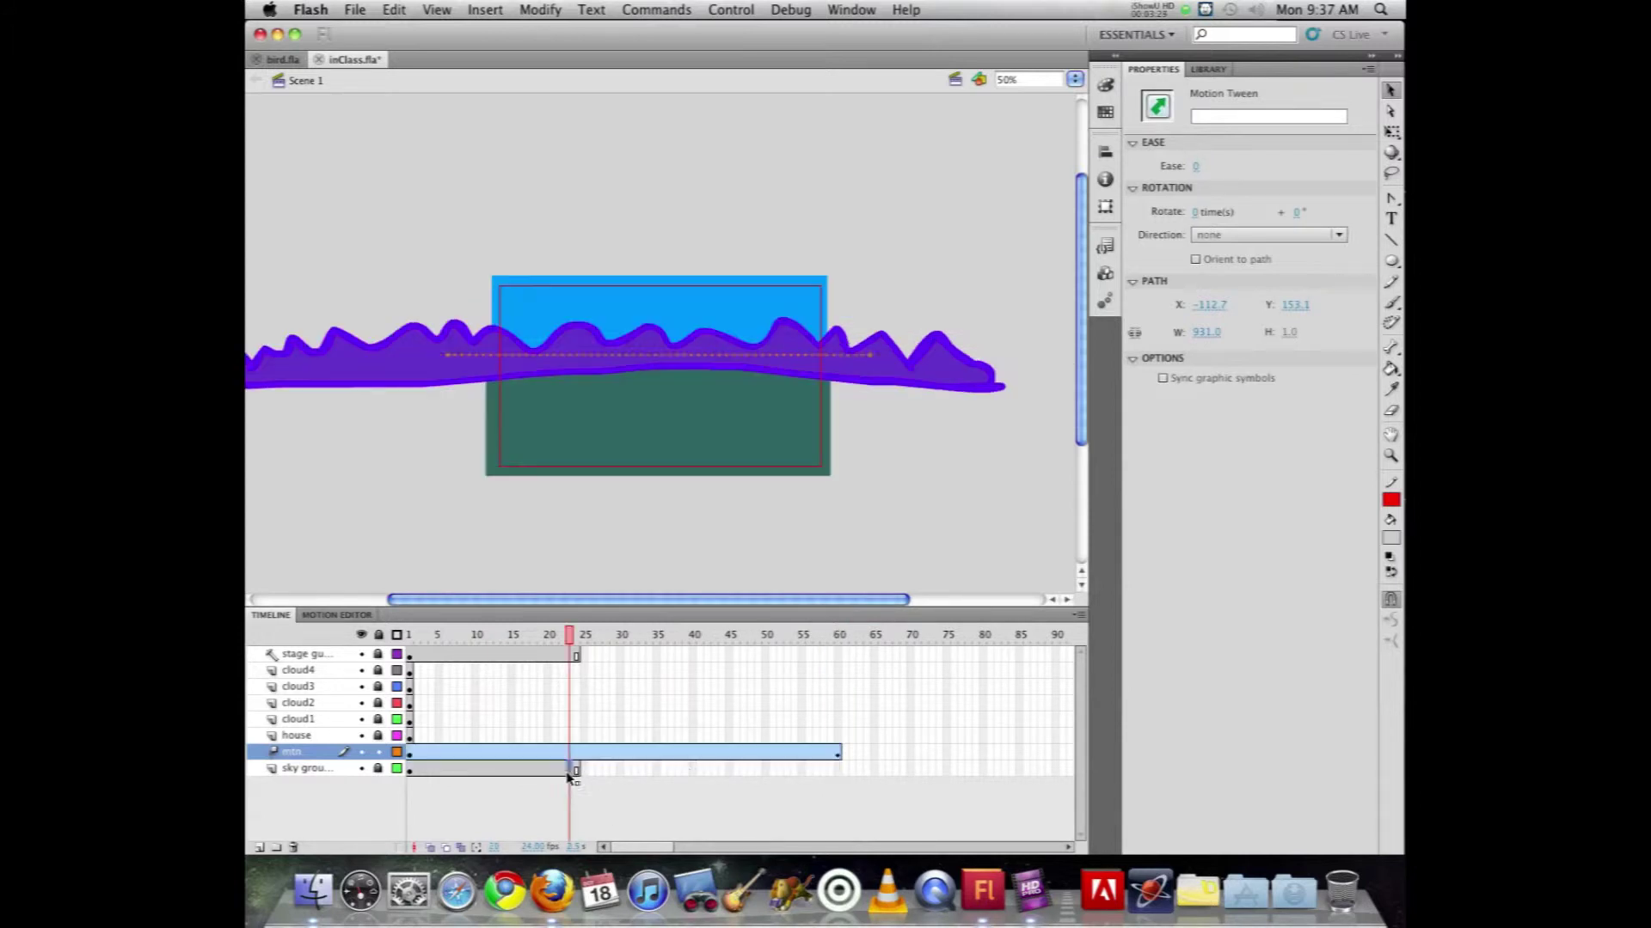
click(836, 767)
key(F5)
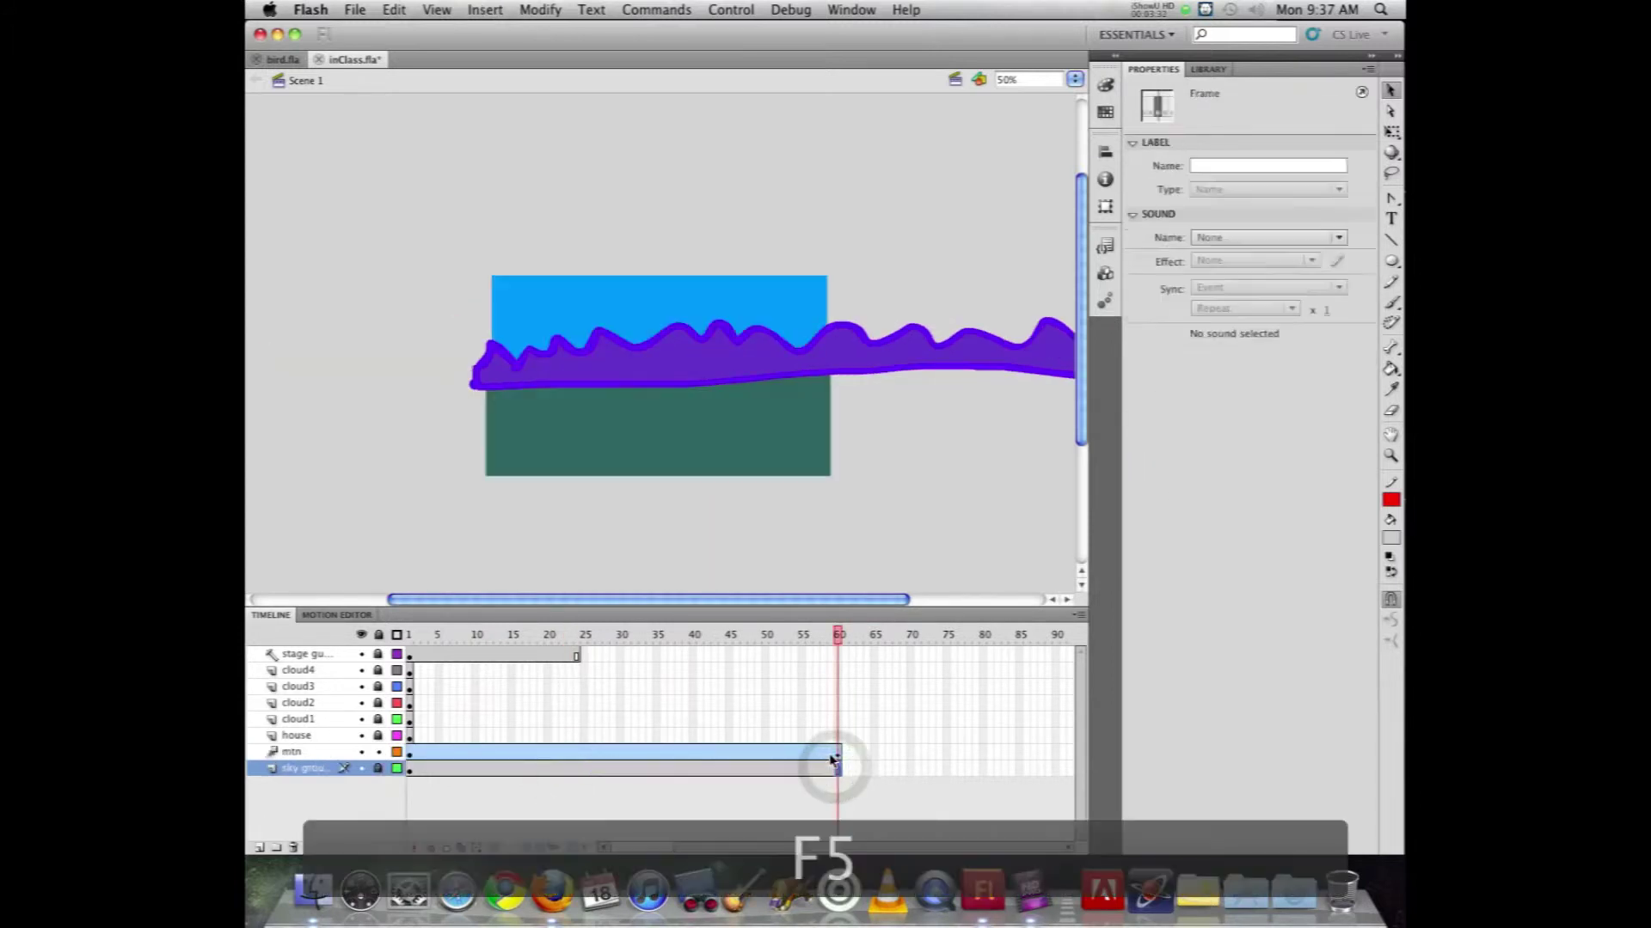
click(837, 655)
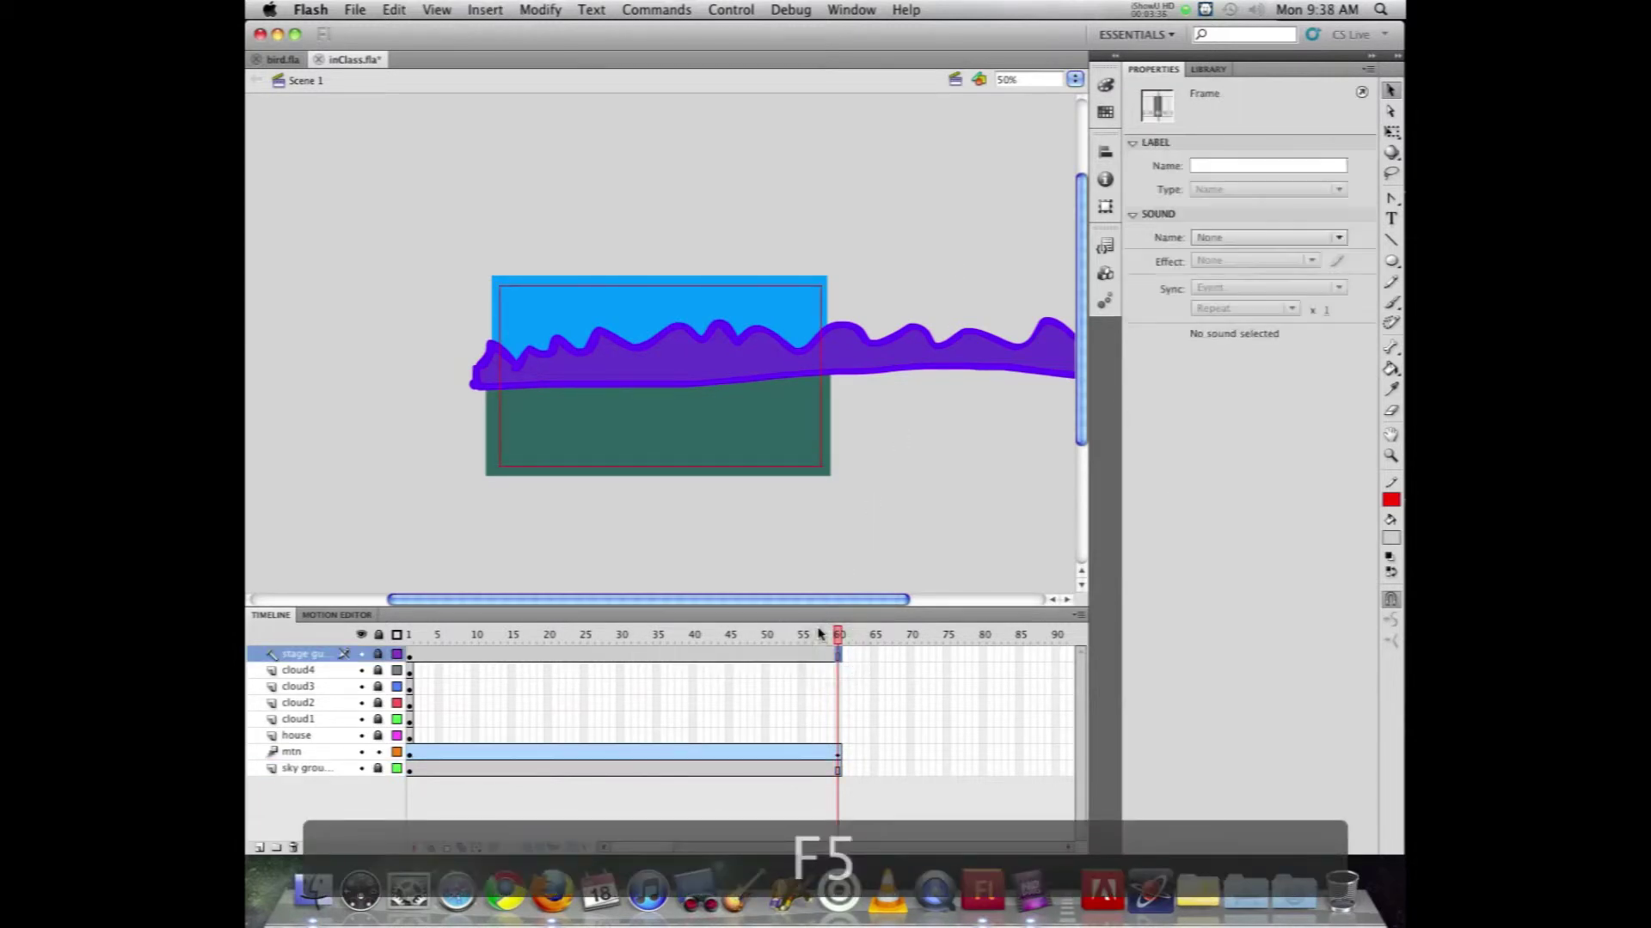
key(super+Return)
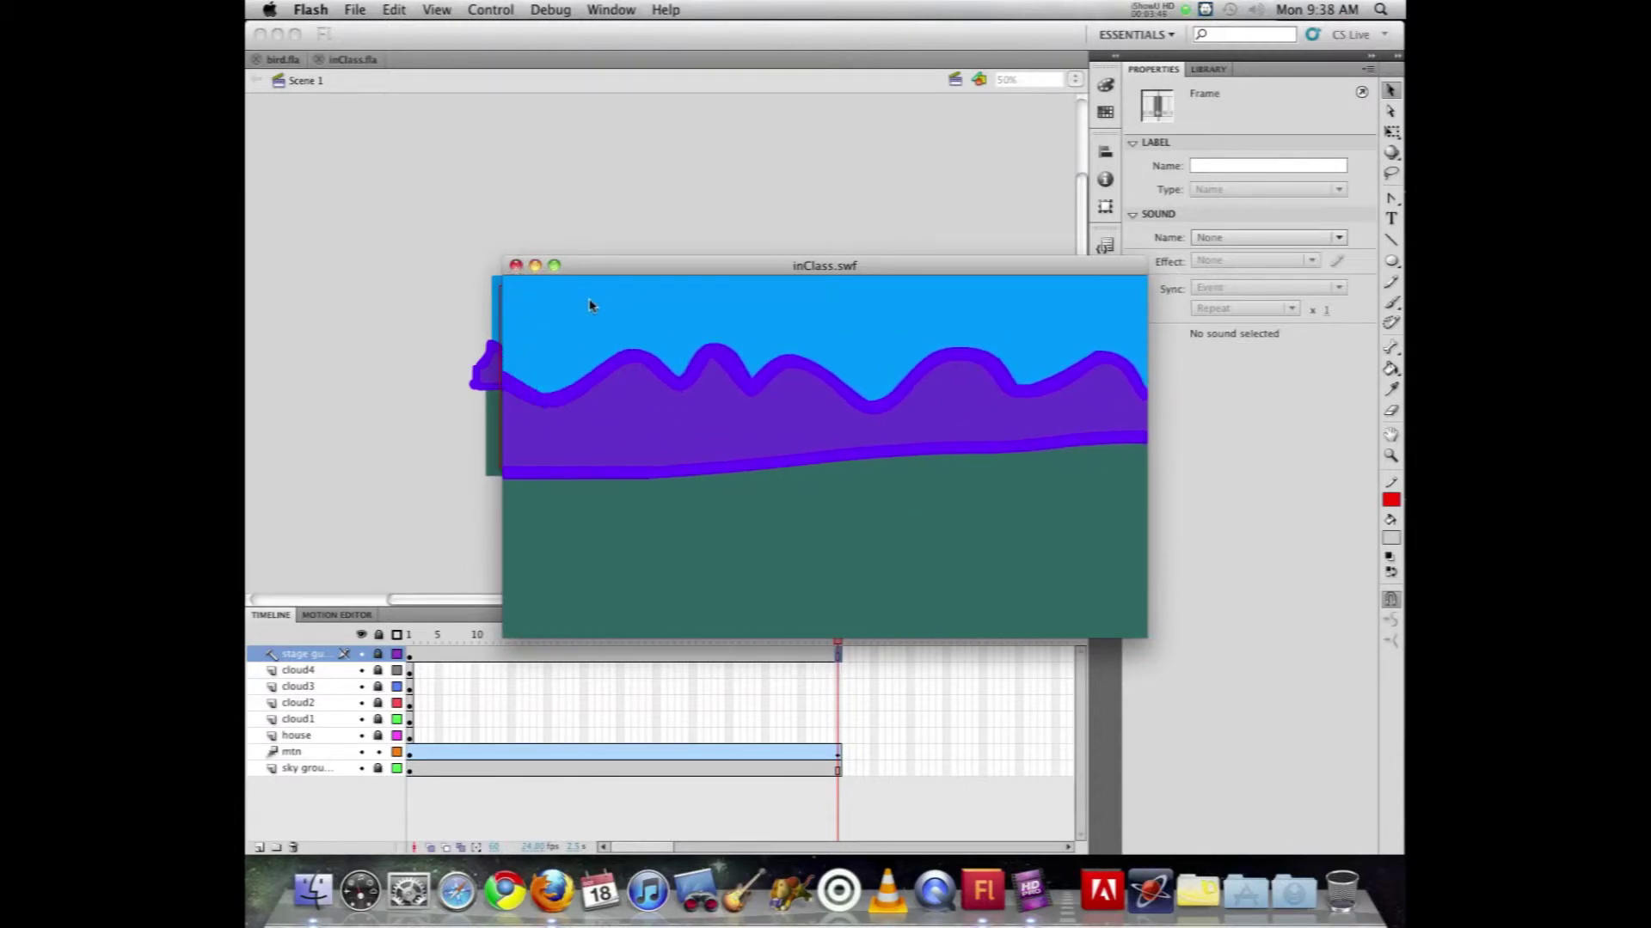
key(super+w)
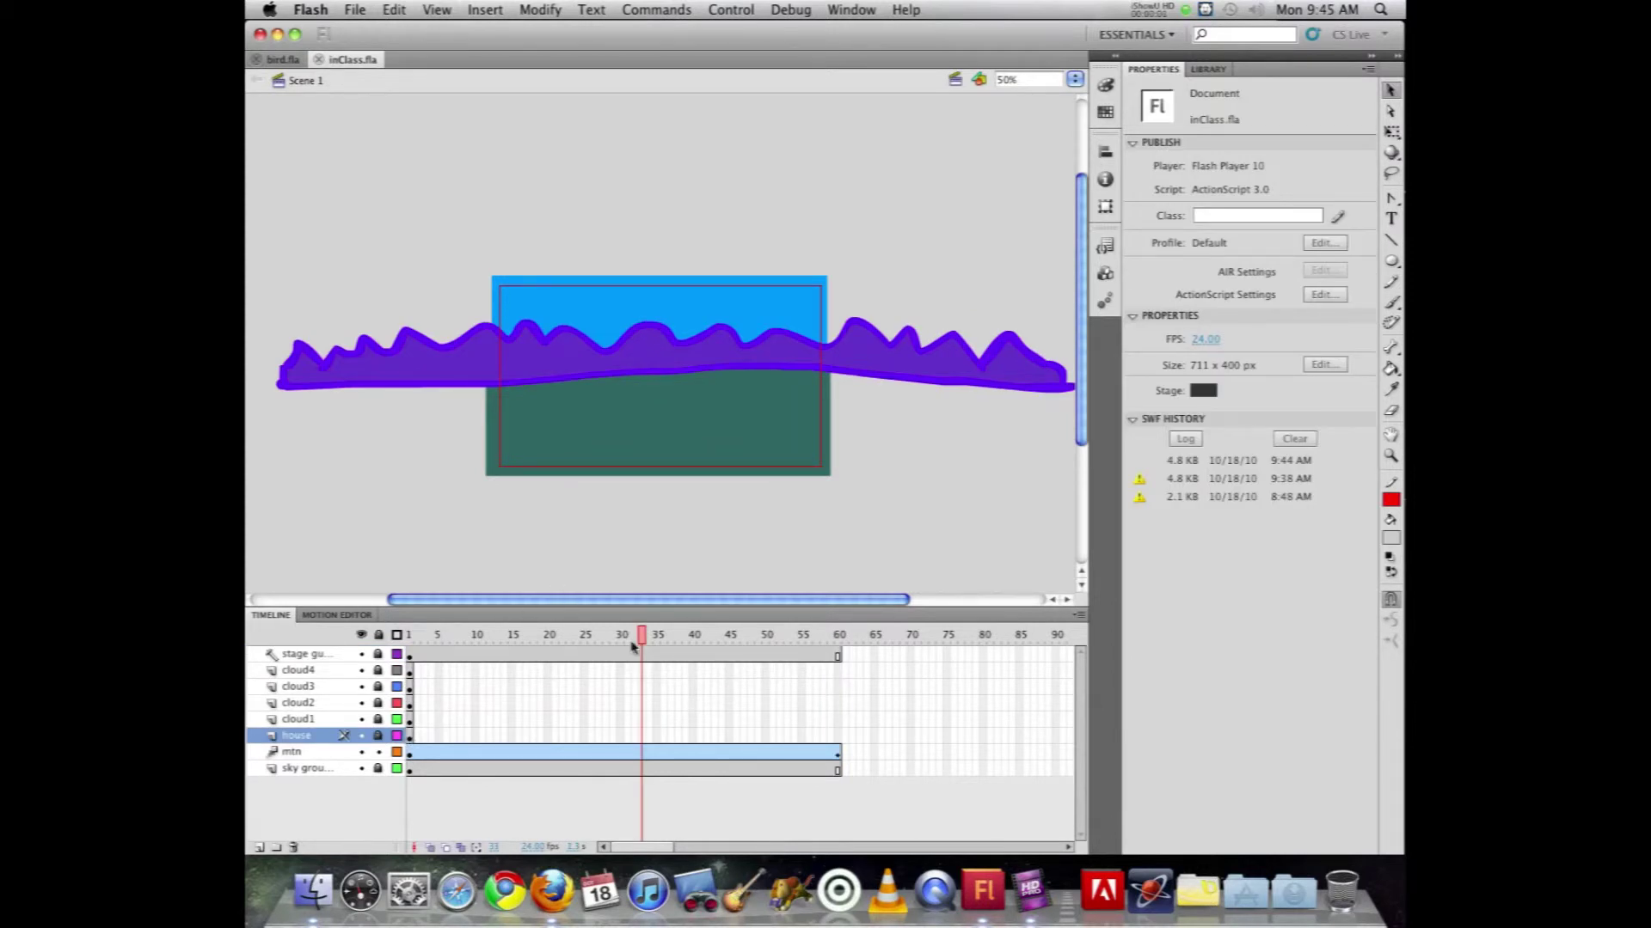
Step: Move the house layer's keyframe from frame 1 to frame 33 so the house enters at that point
mouse_move(642, 641)
mouse_down()
mouse_move(656, 640)
mouse_move(640, 642)
mouse_up()
click(410, 736)
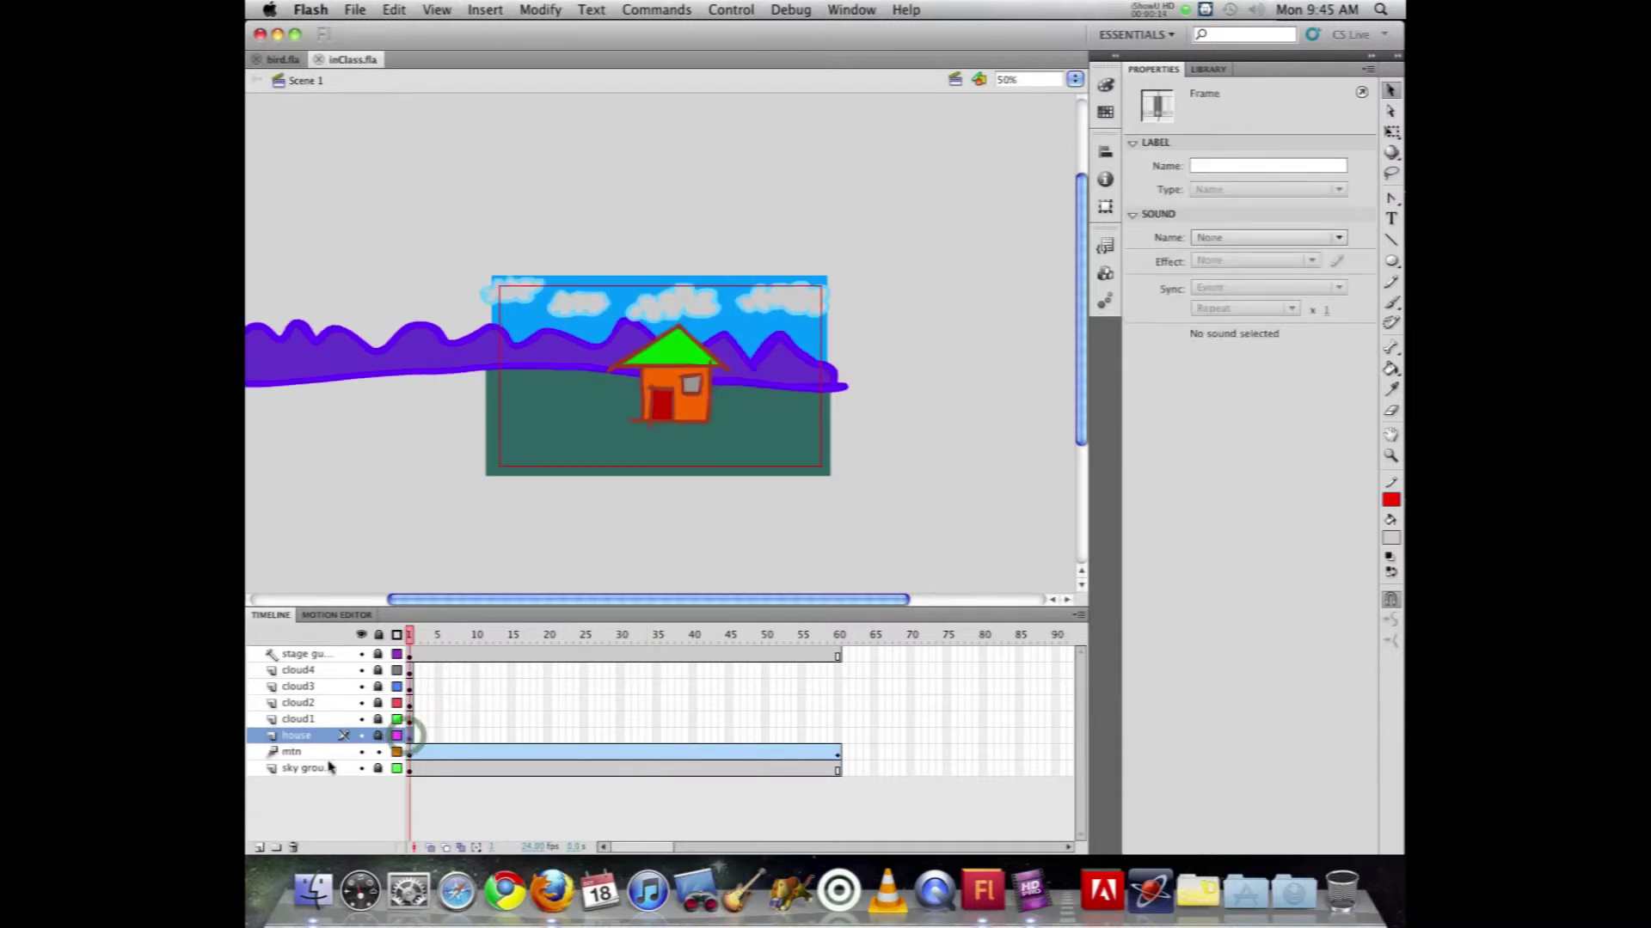
drag(410, 737, 641, 739)
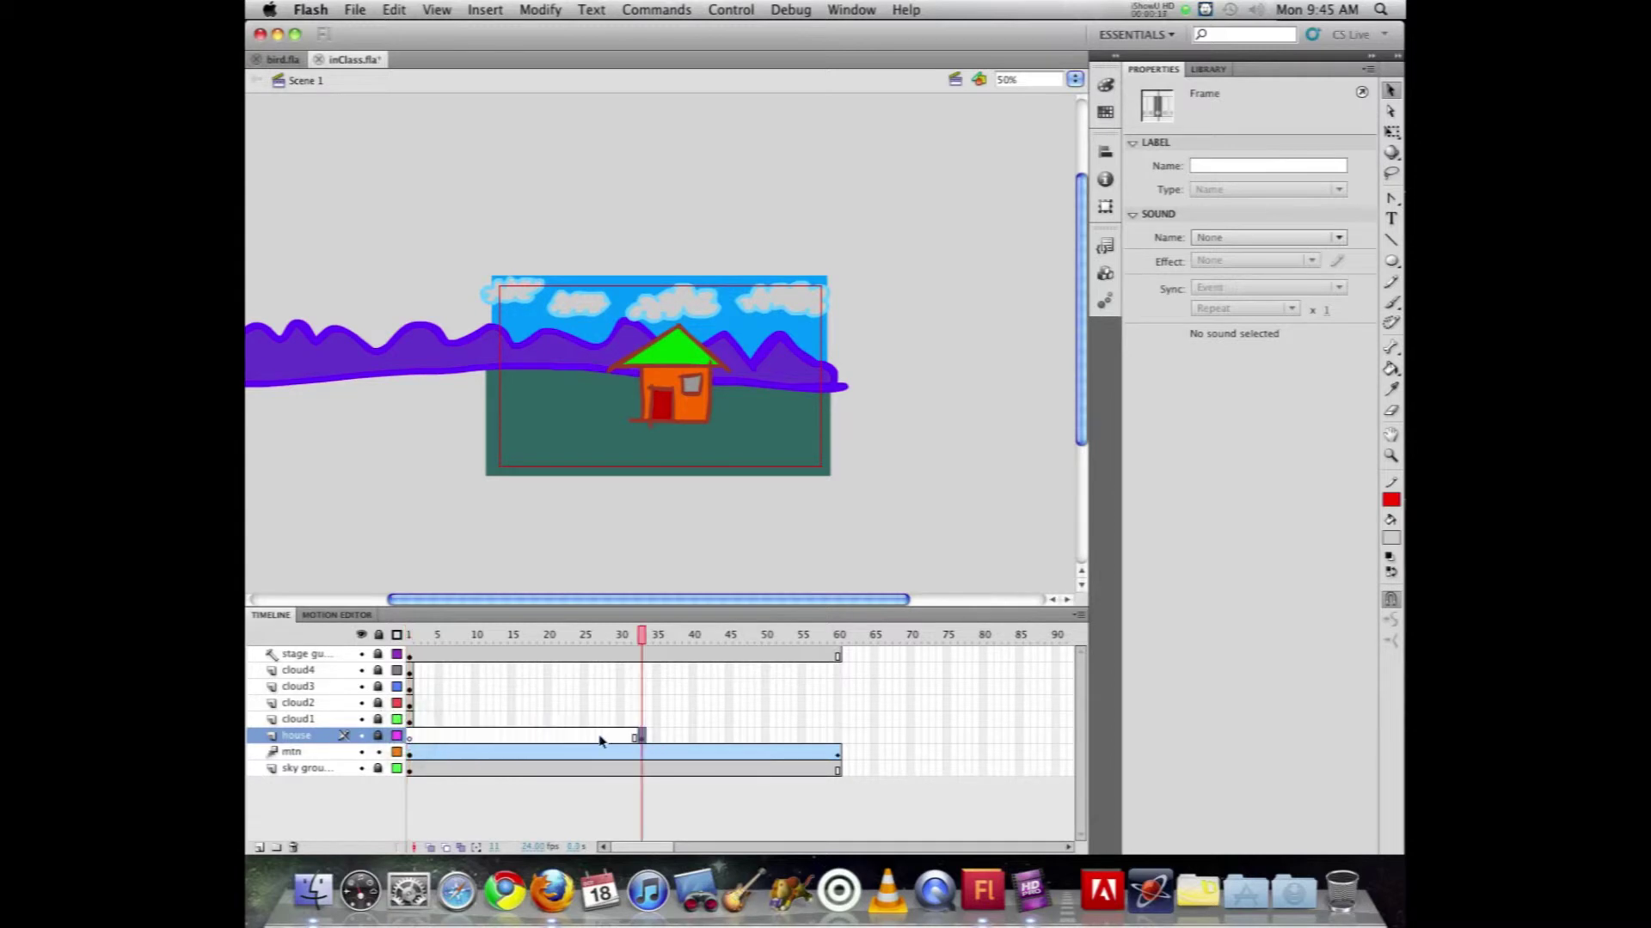
mouse_move(645, 636)
mouse_down()
mouse_move(559, 636)
mouse_move(642, 638)
mouse_up()
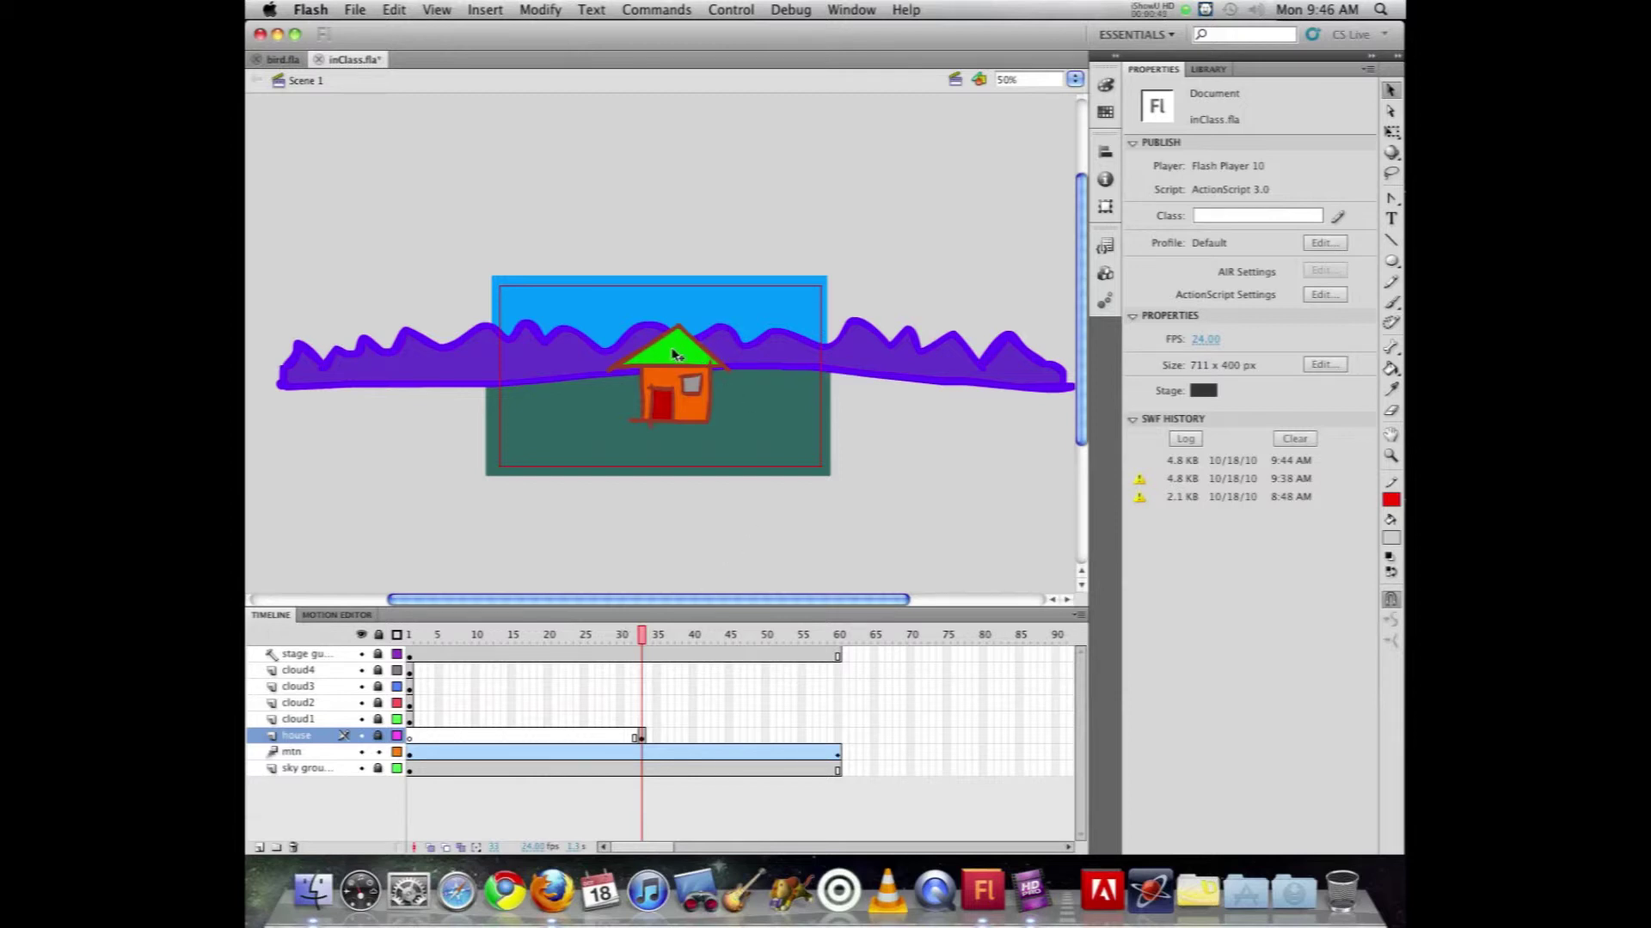
Step: Undo the accidental move of the mountains, lock the mtn layer and unlock the house layer
drag(671, 355, 462, 355)
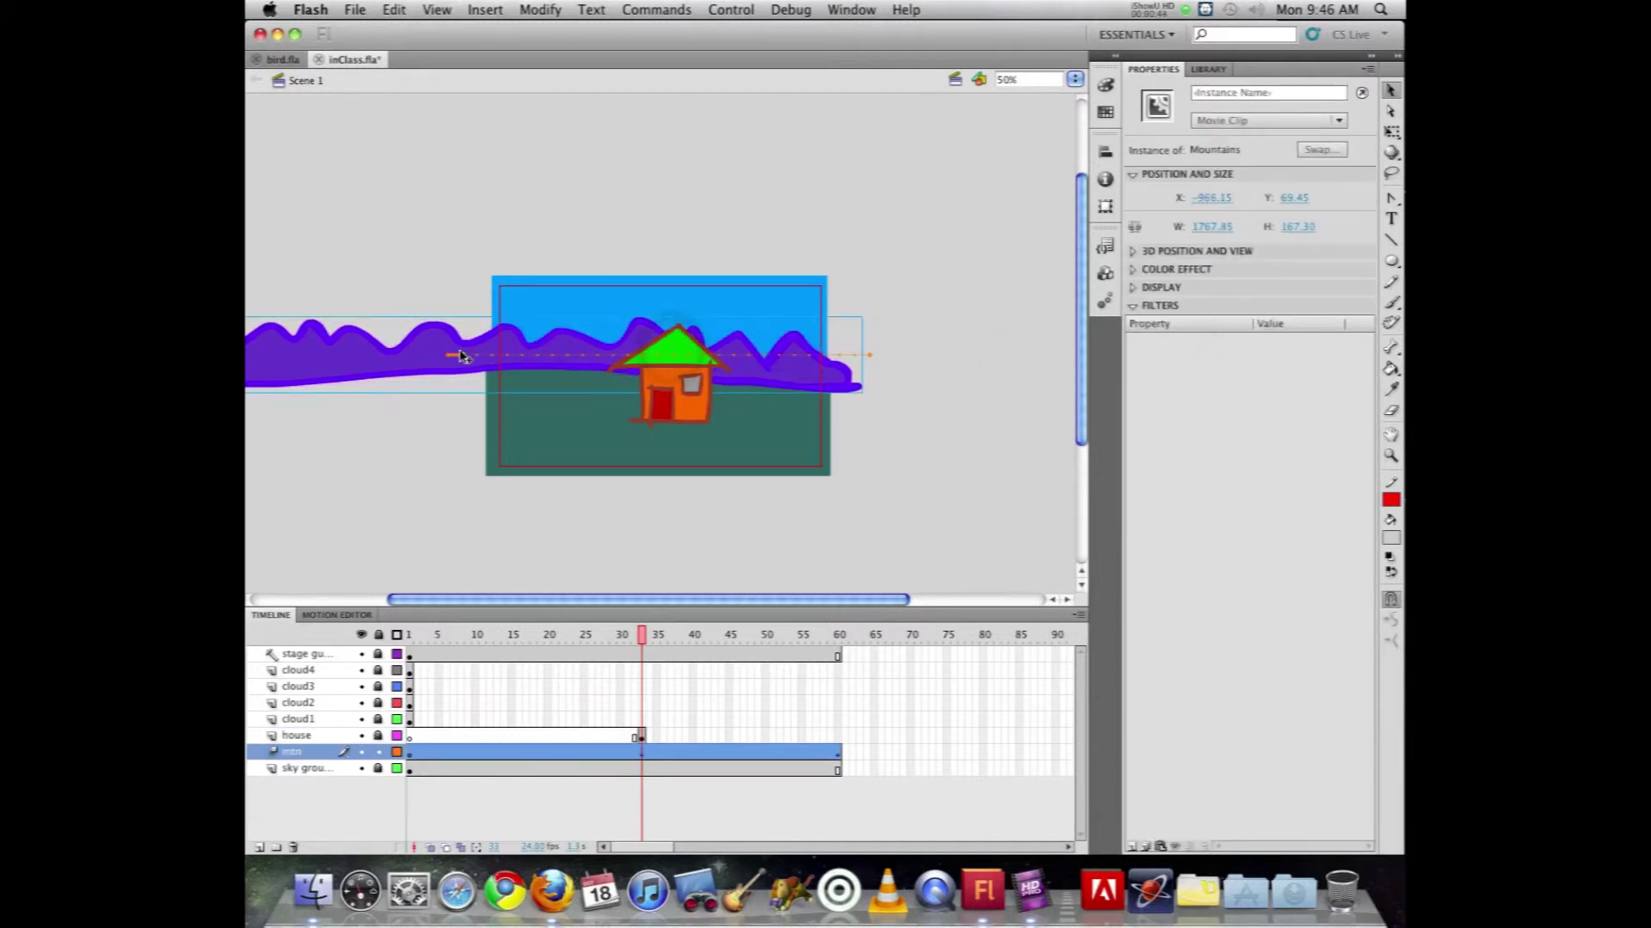
key(super+z)
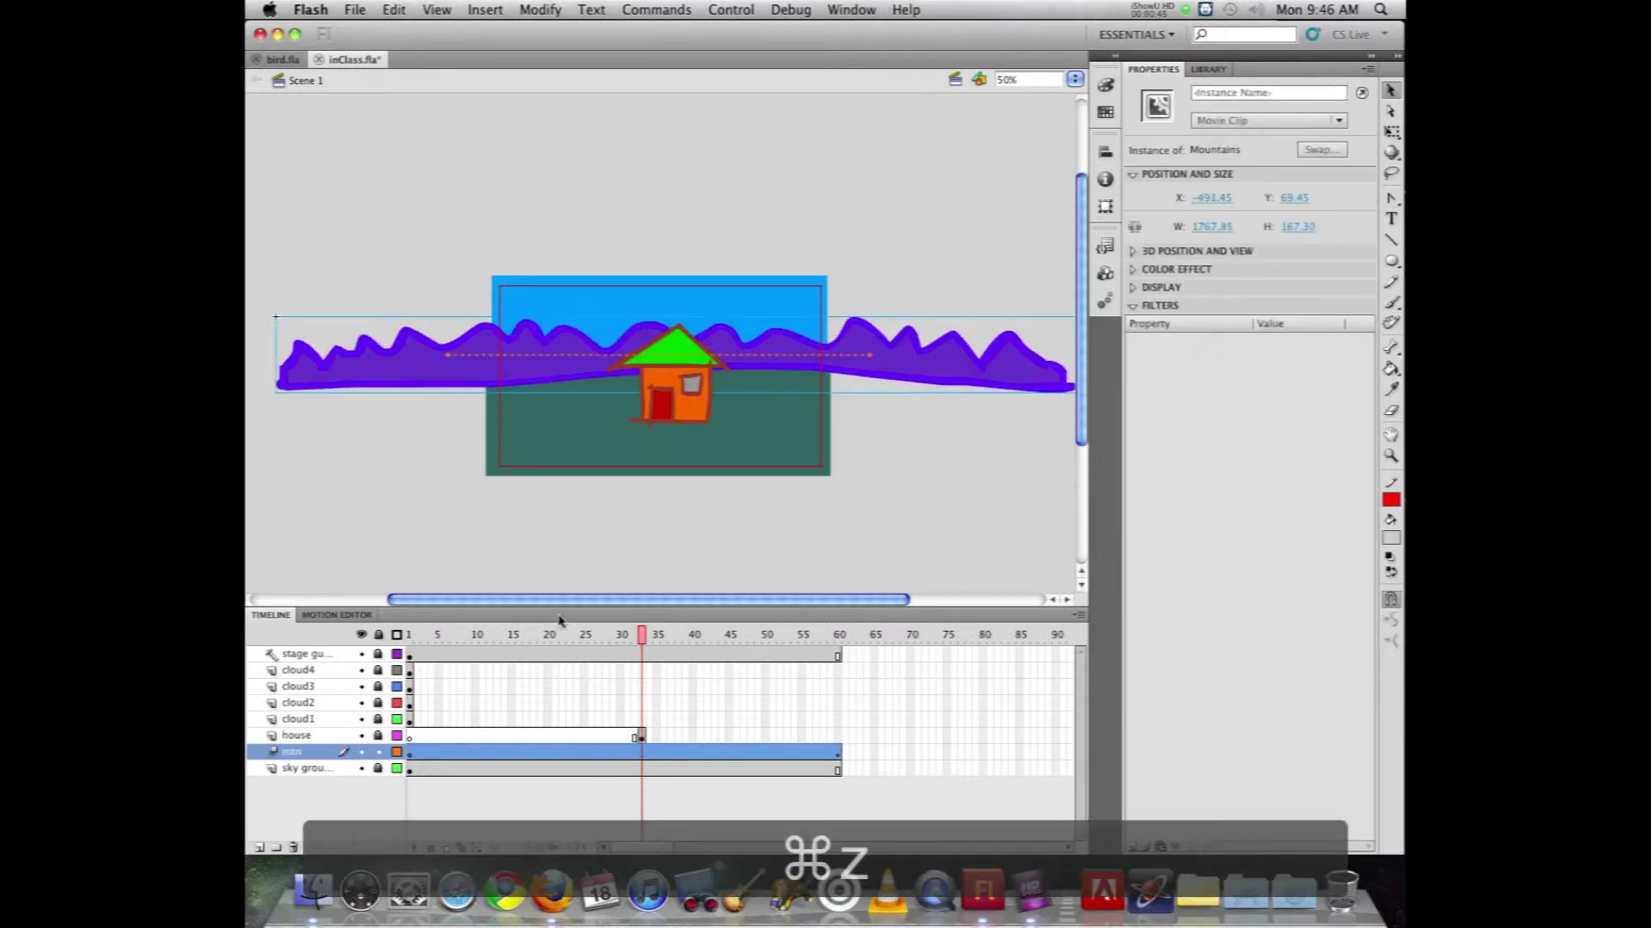
click(378, 753)
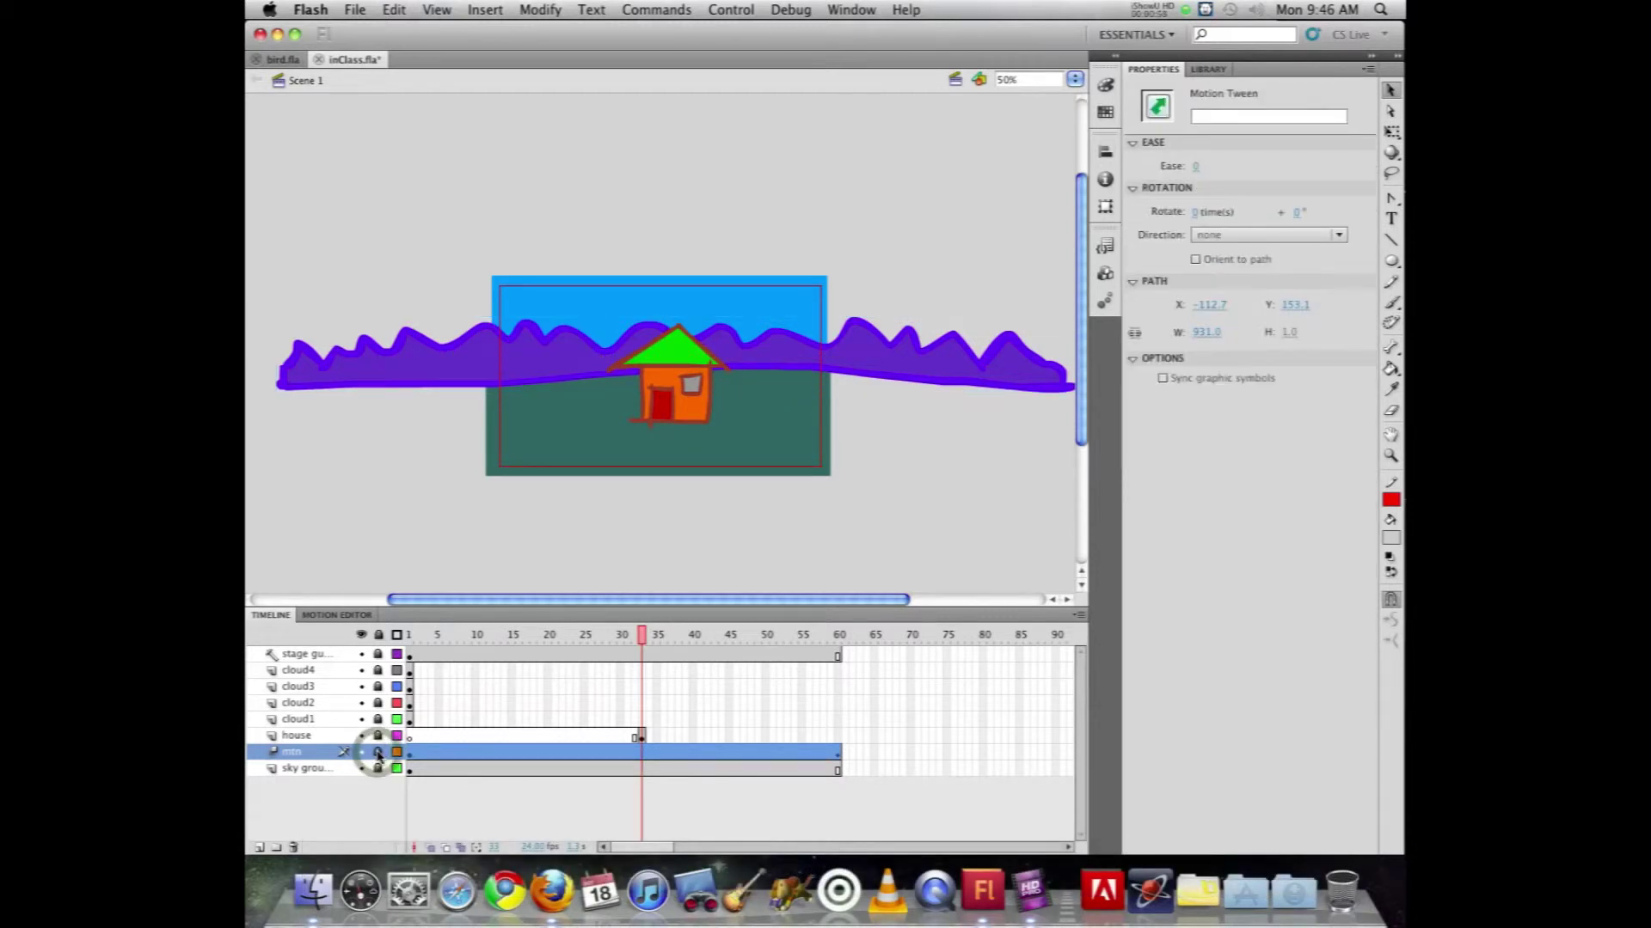
click(378, 736)
Step: Move the house straight left off the stage to about X -285 at frame 33, keeping Y at 83.25
click(671, 384)
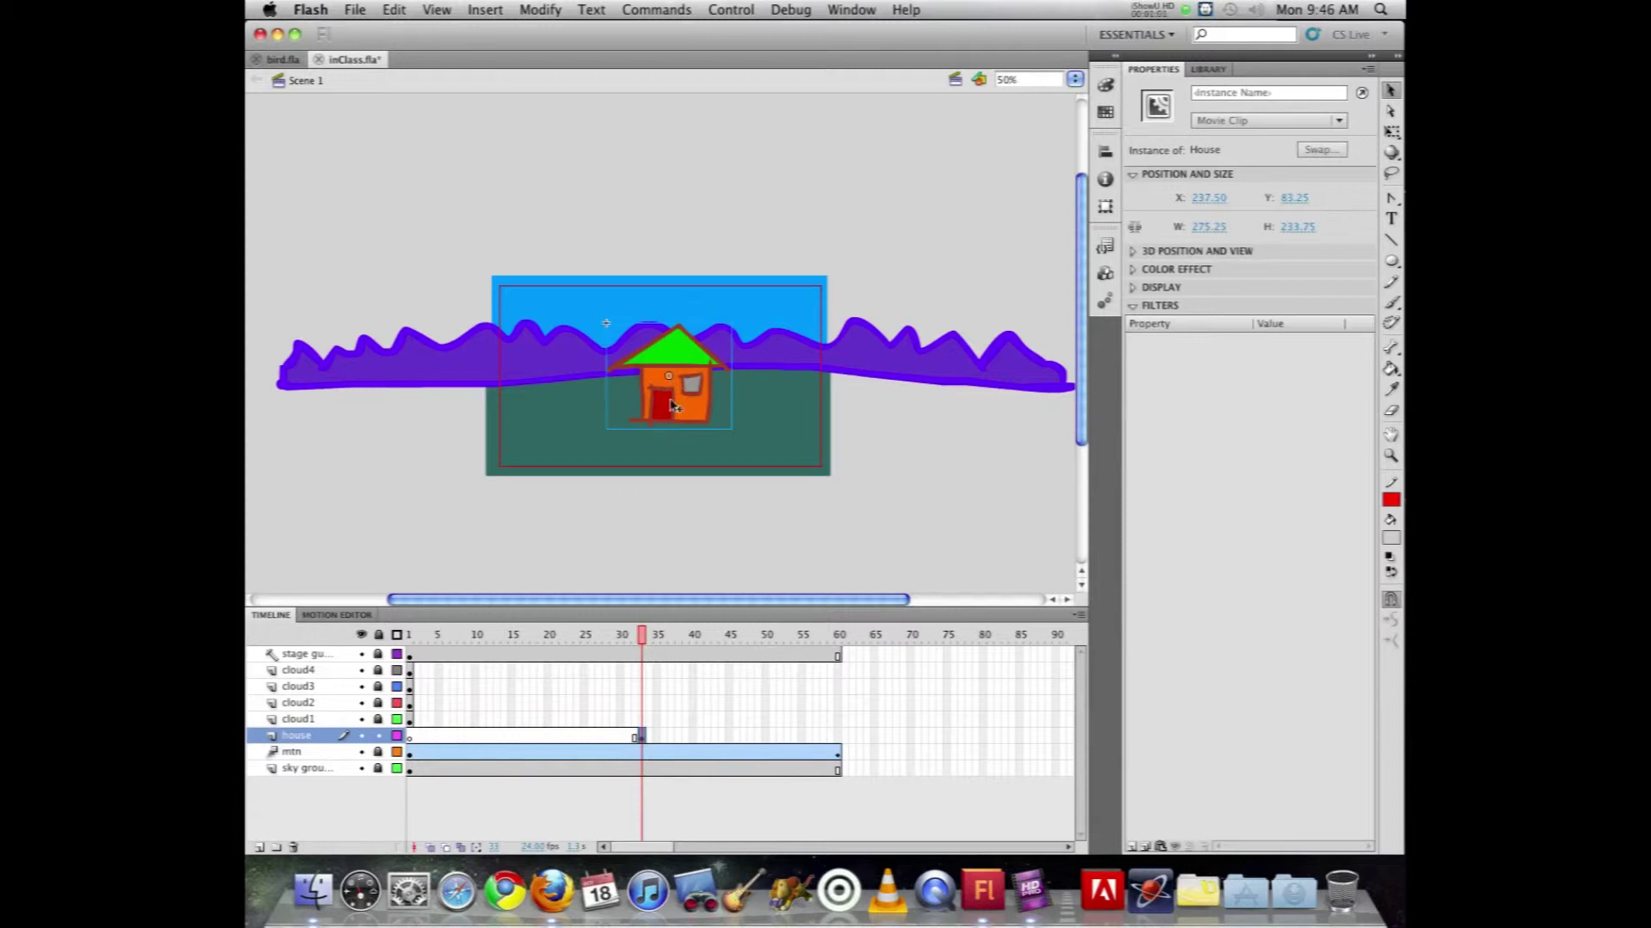
drag(689, 383, 453, 385)
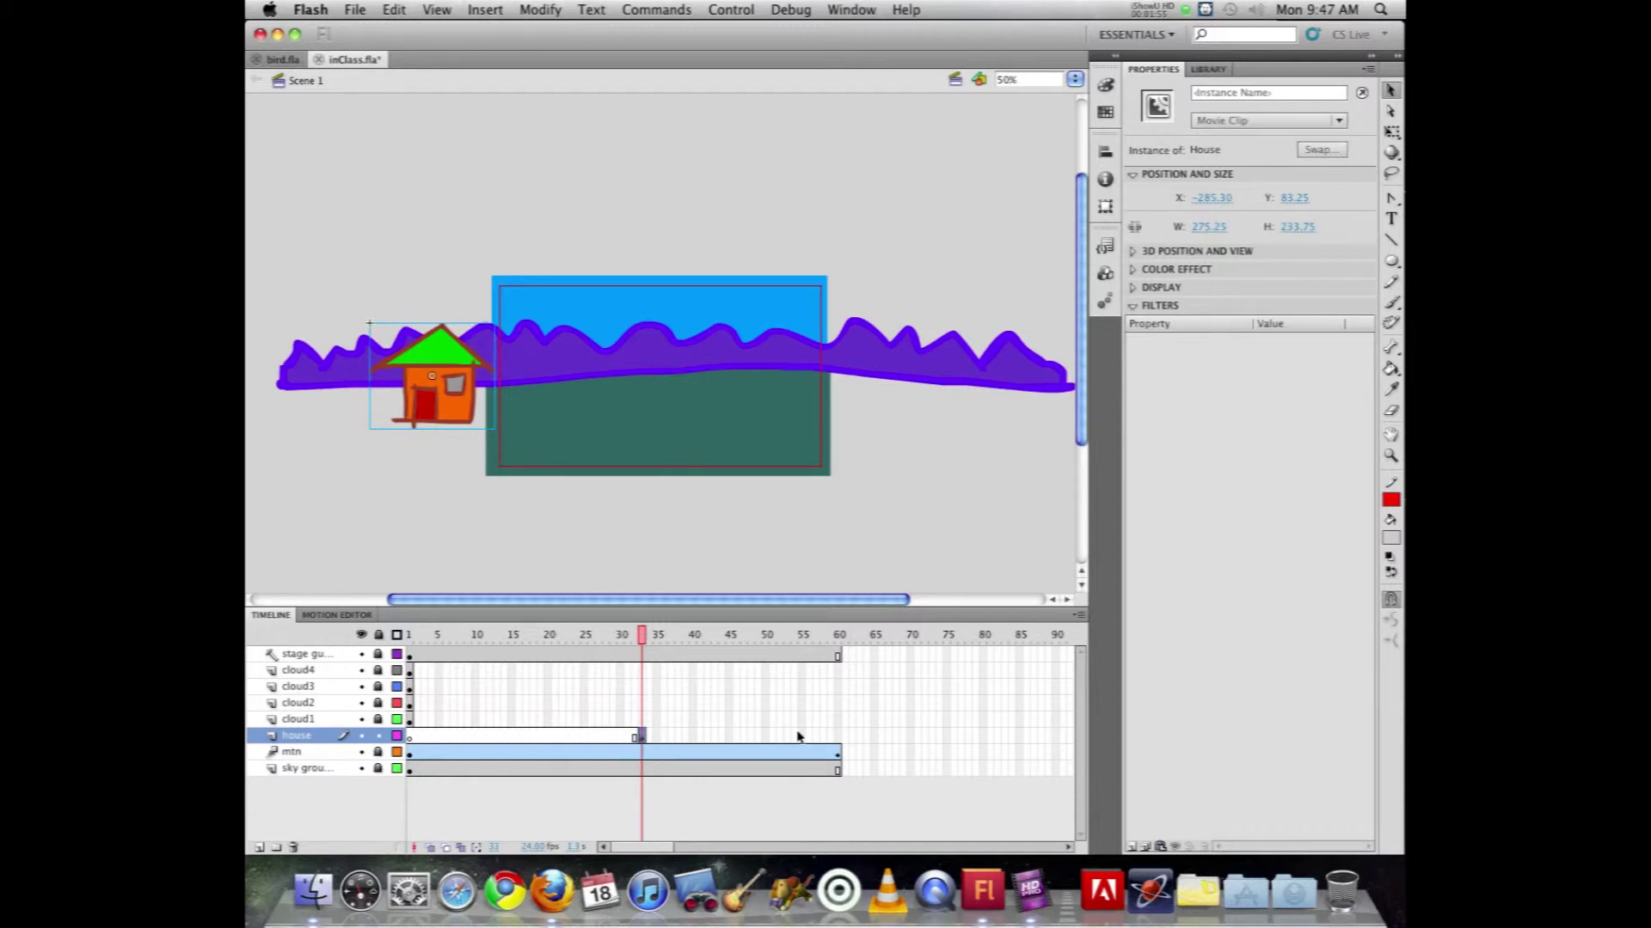
Step: Create a motion tween on the house starting at frame 33 and extend it to frame 60
click(839, 737)
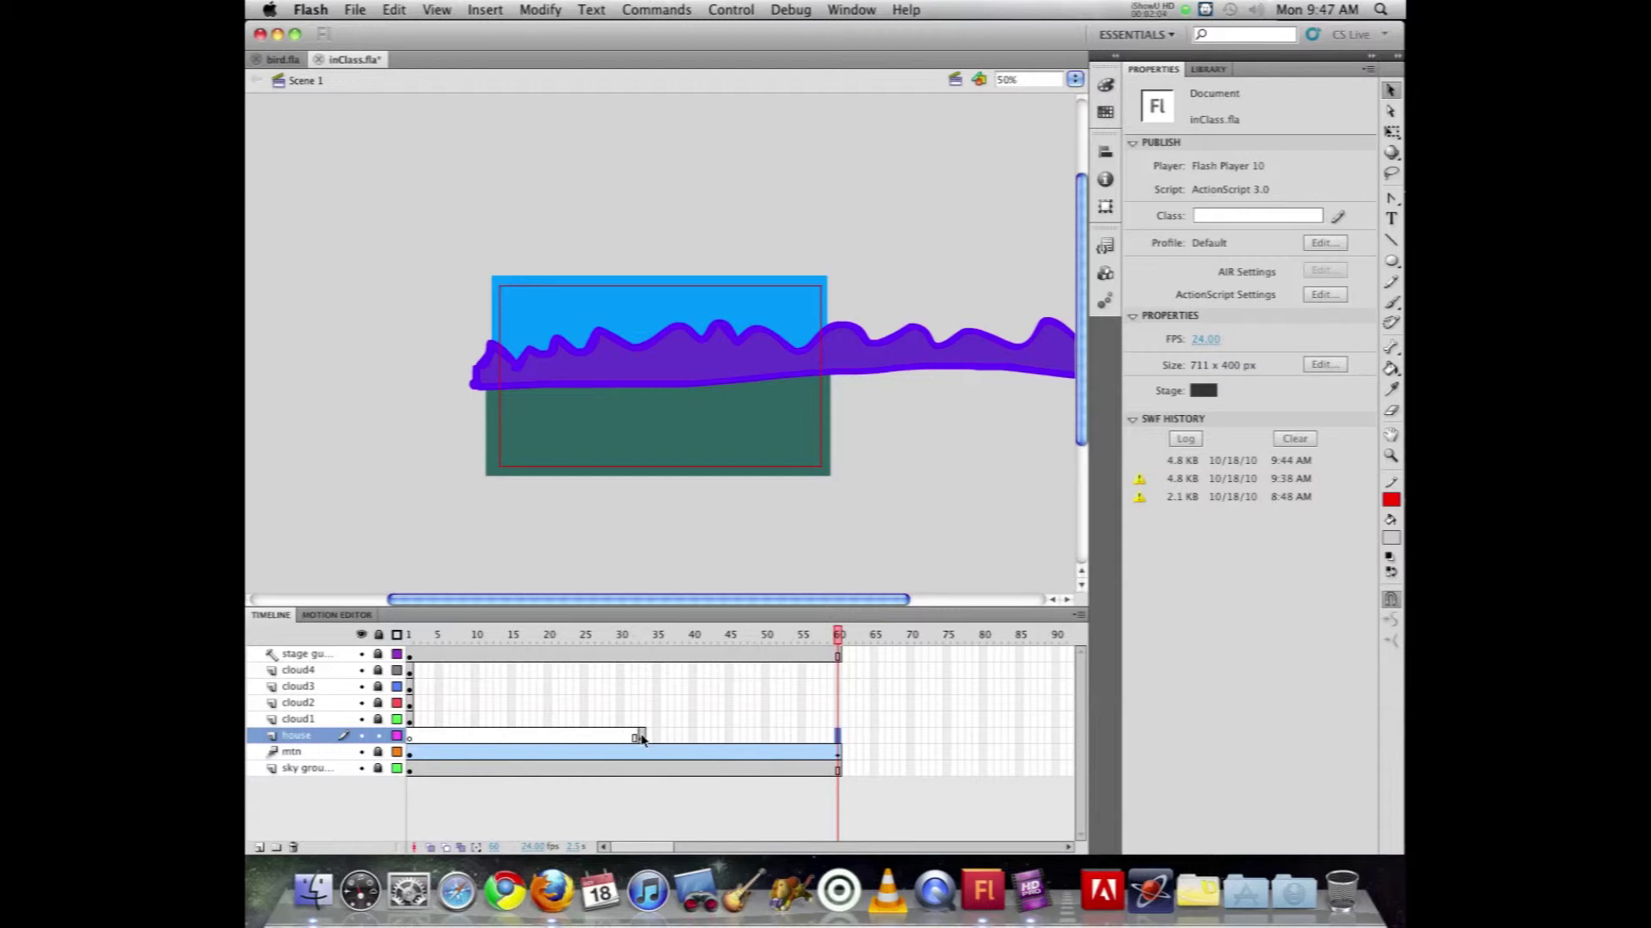
right_click(641, 737)
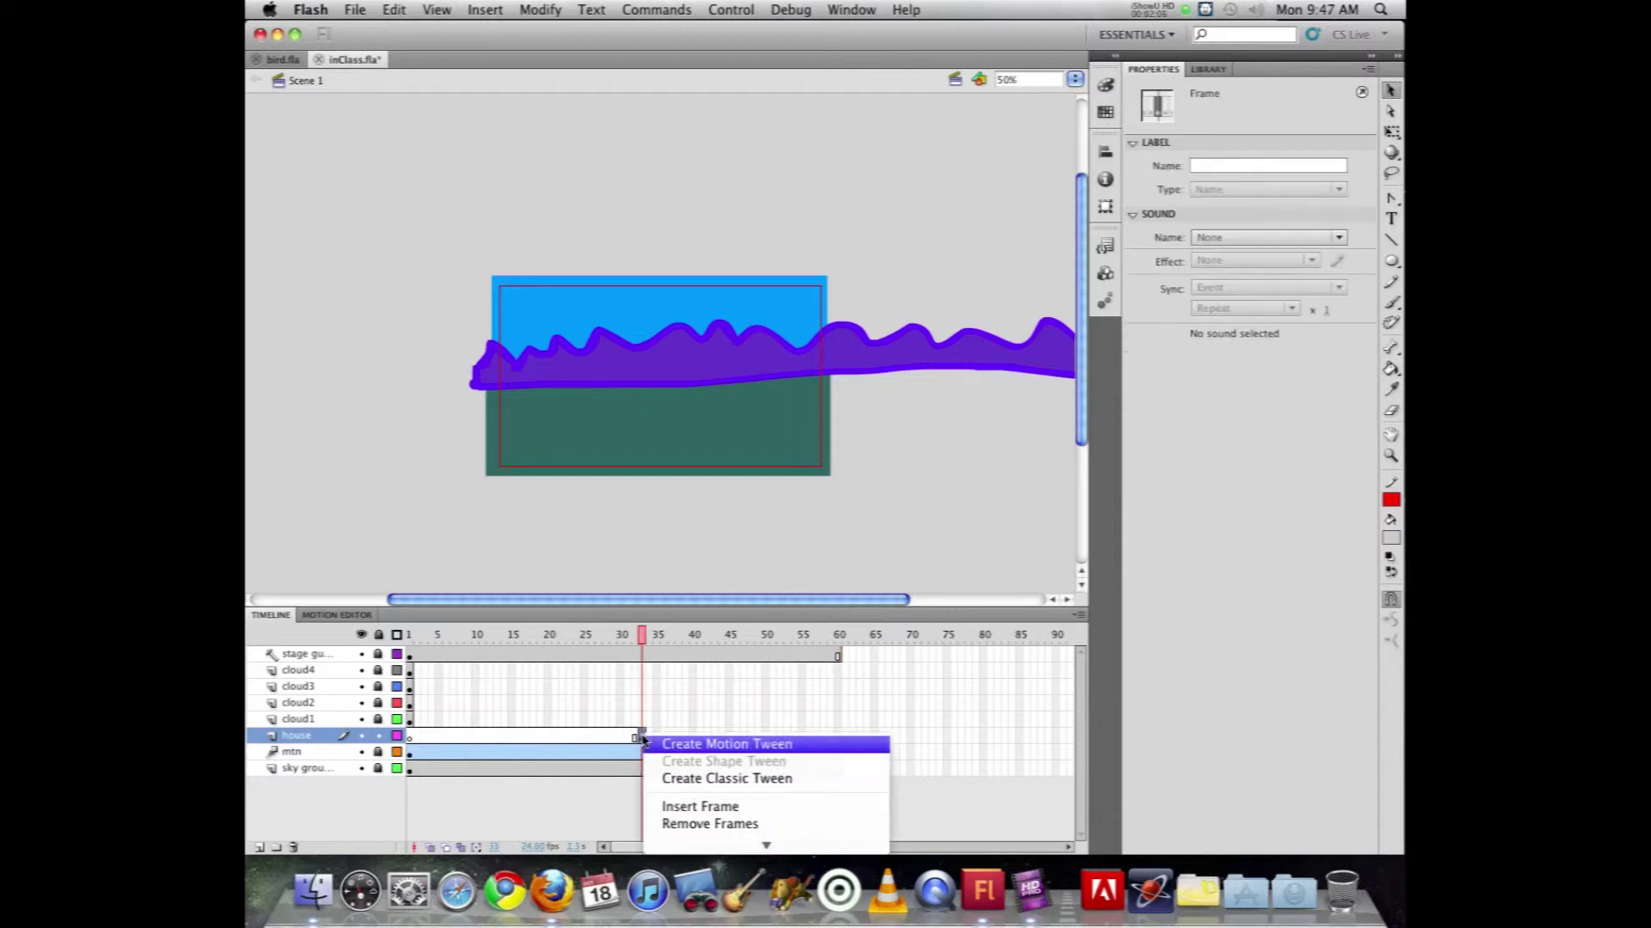
key(Return)
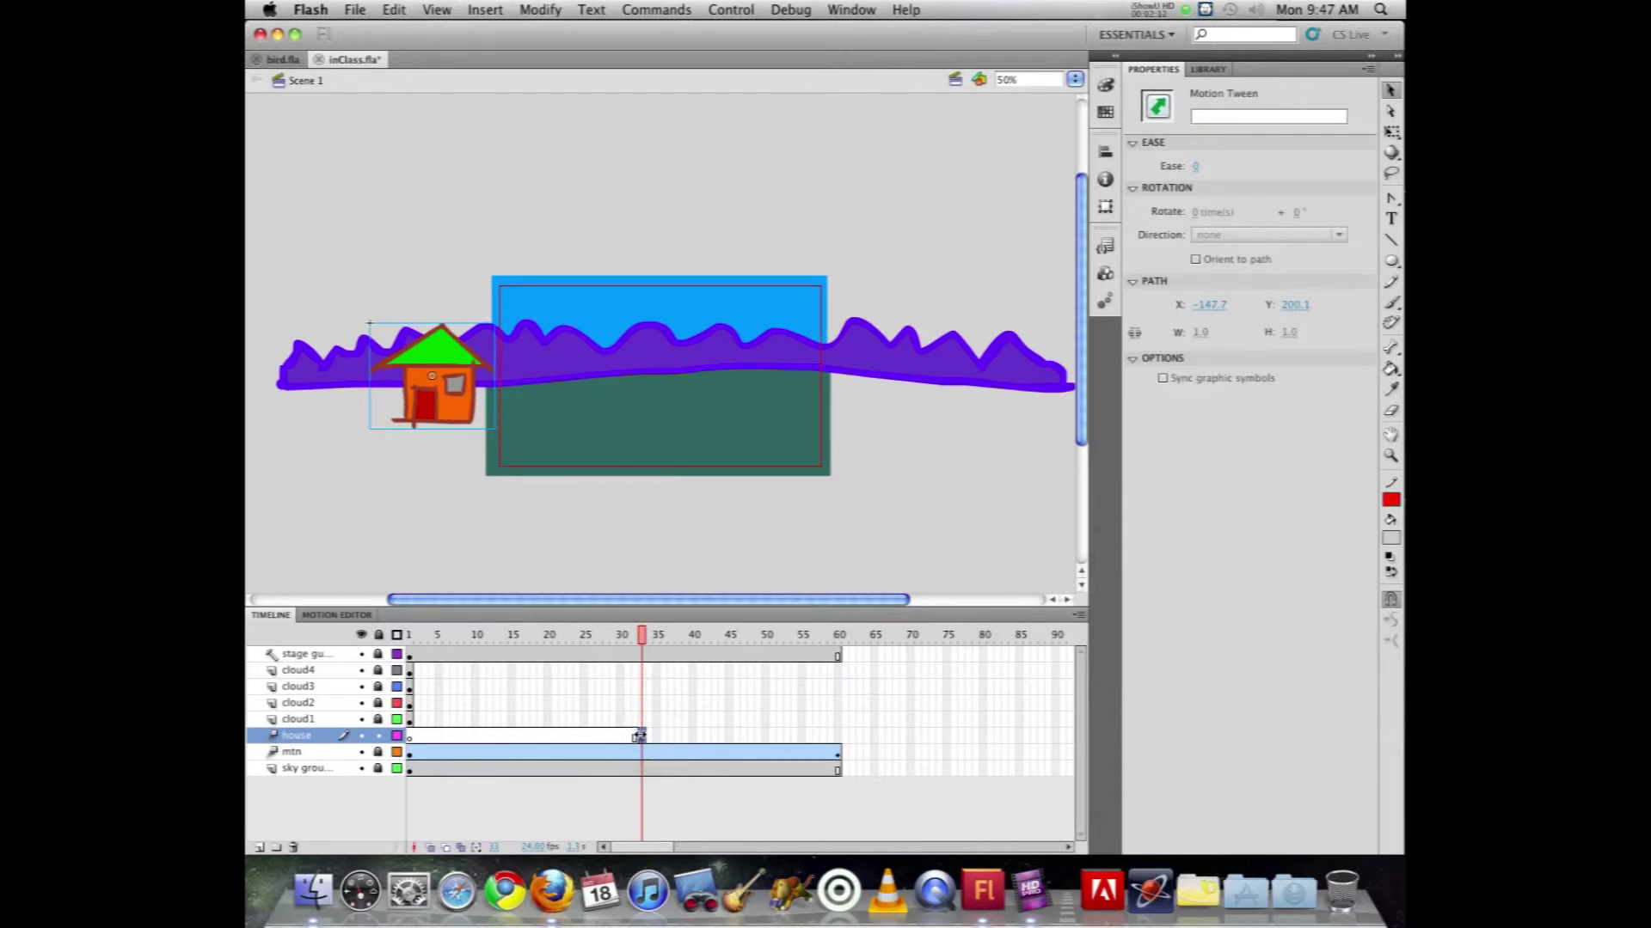
click(838, 737)
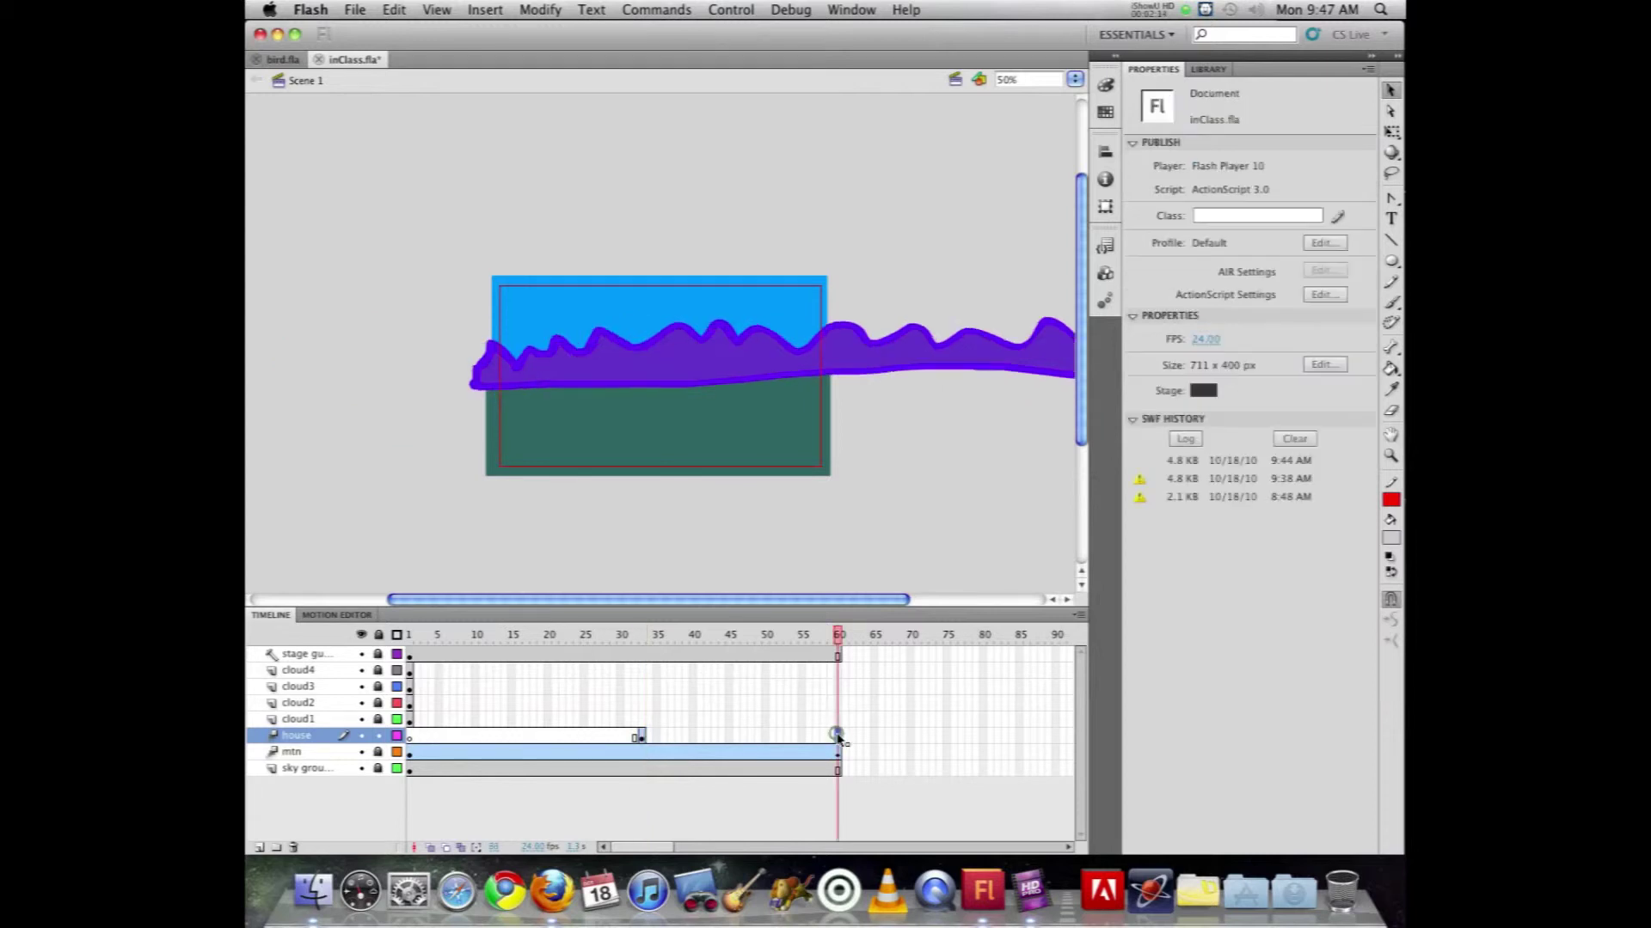
key(F5)
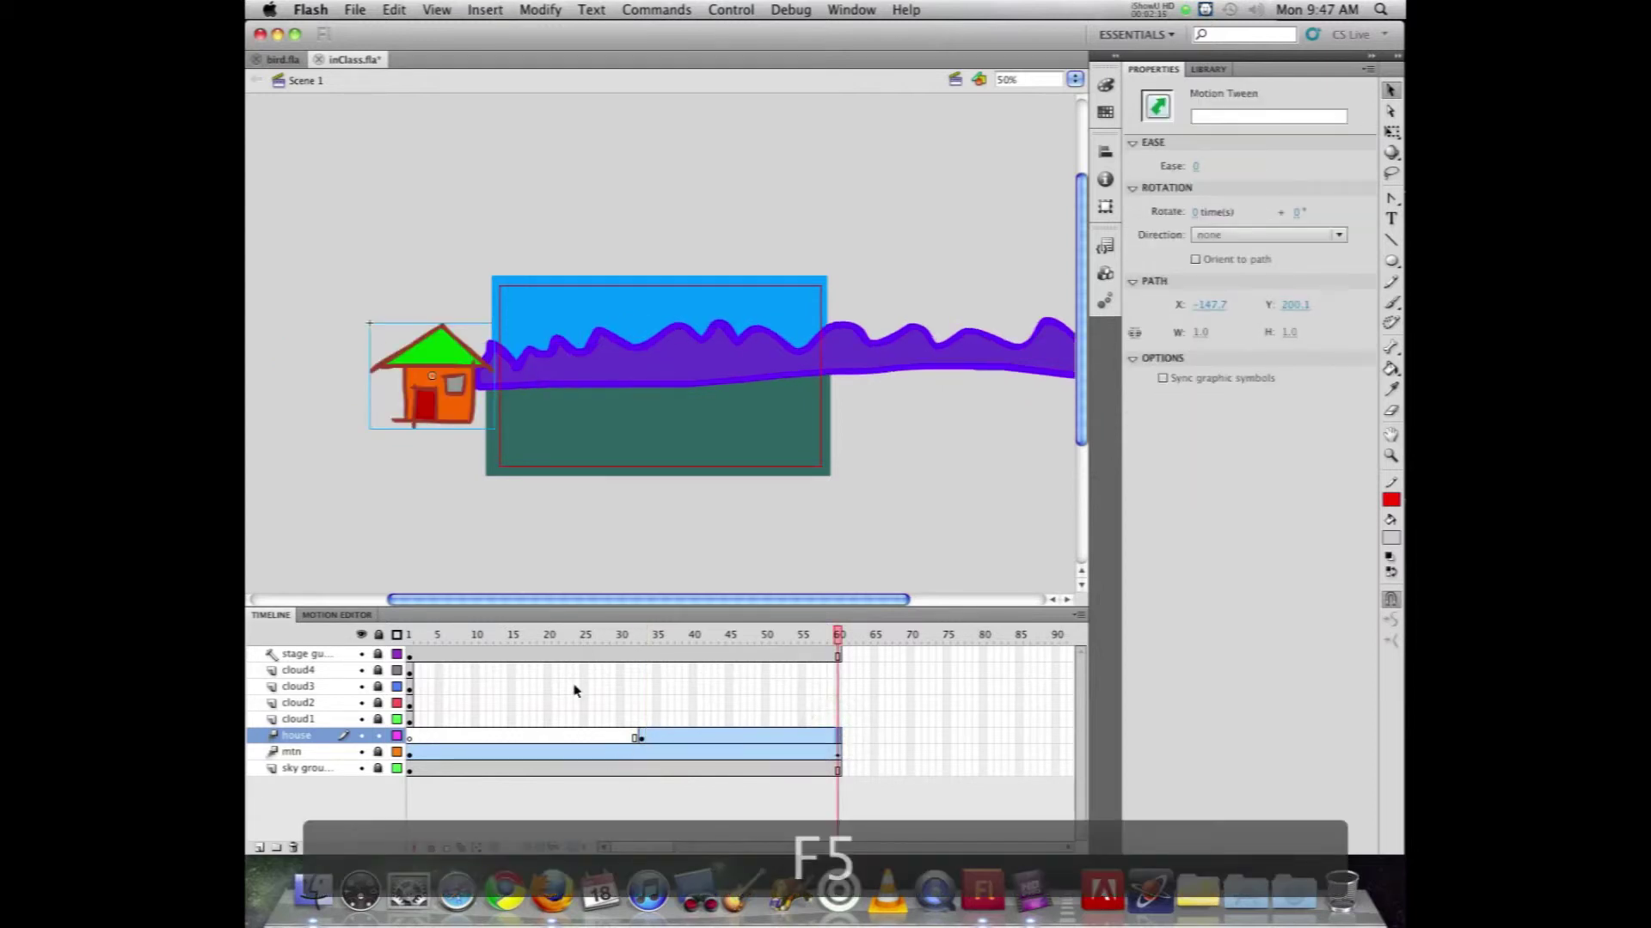
Step: Move the house straight right to about X 402 at frame 60, keeping Y at 83.25, and test the movie
drag(483, 396, 746, 399)
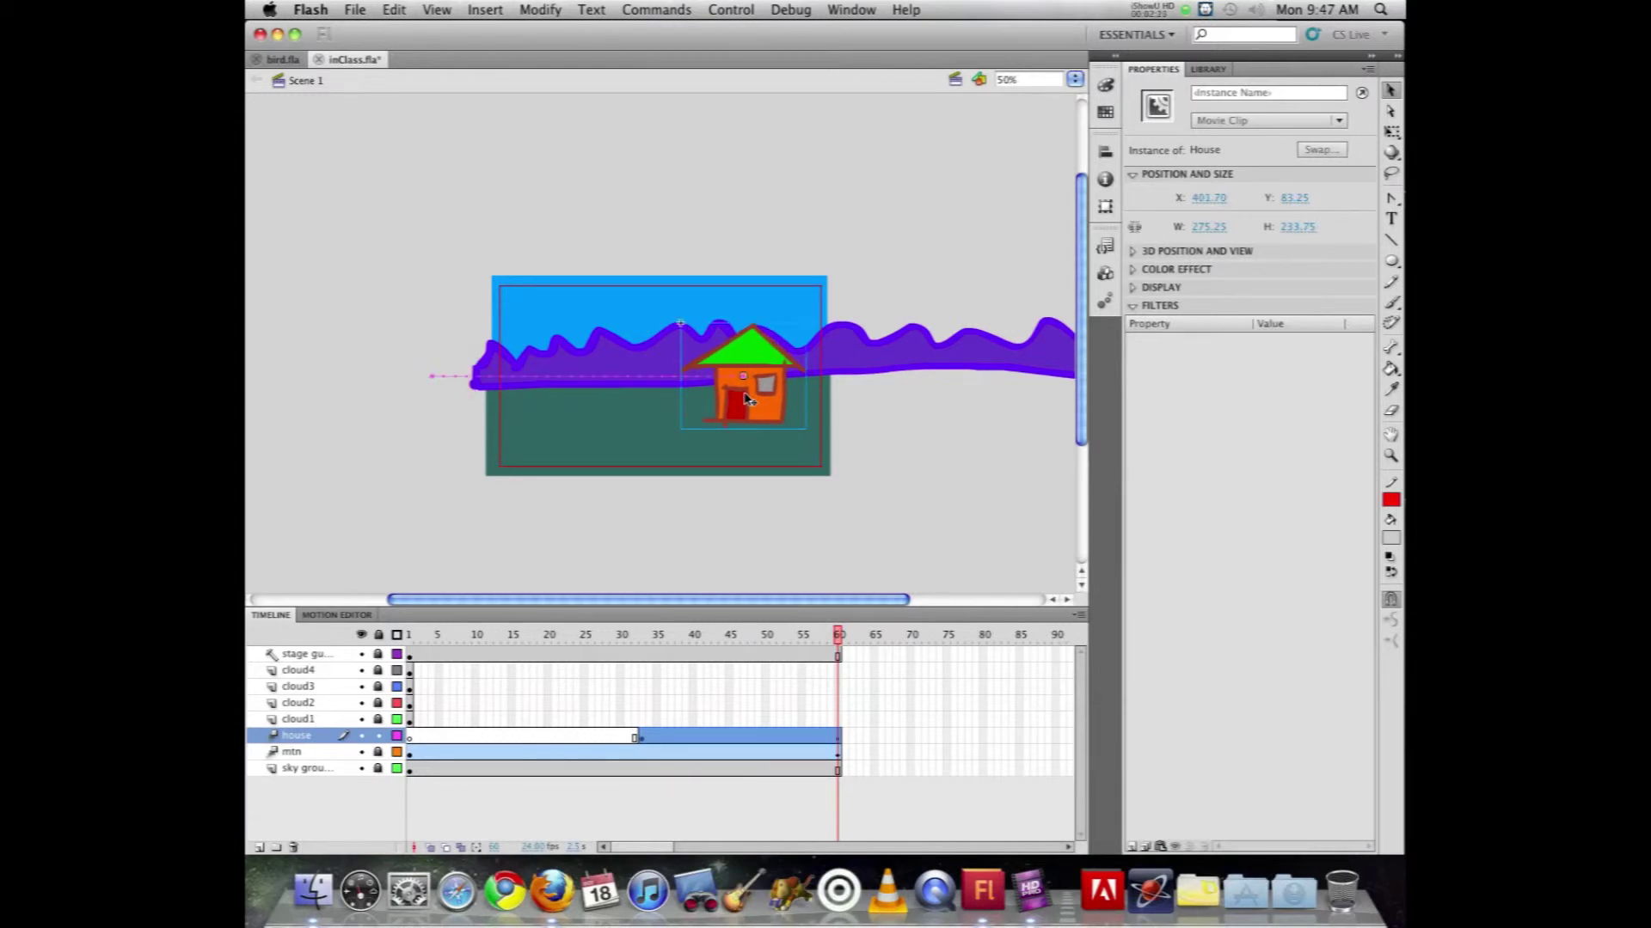
click(838, 655)
key(Return)
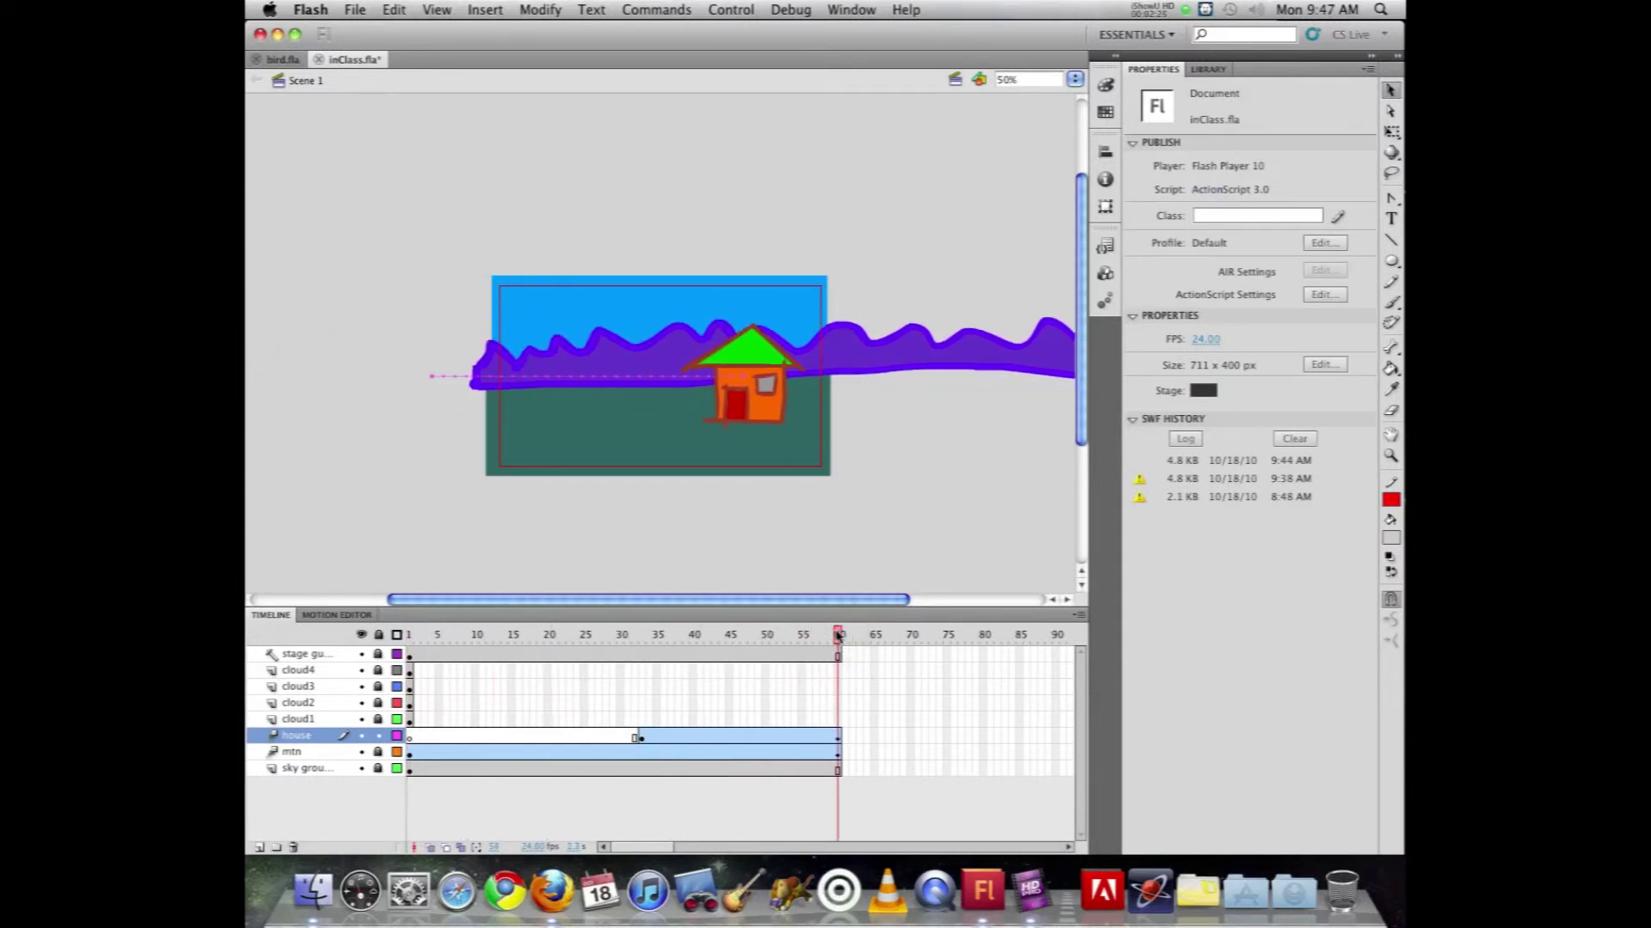
key(super+Return)
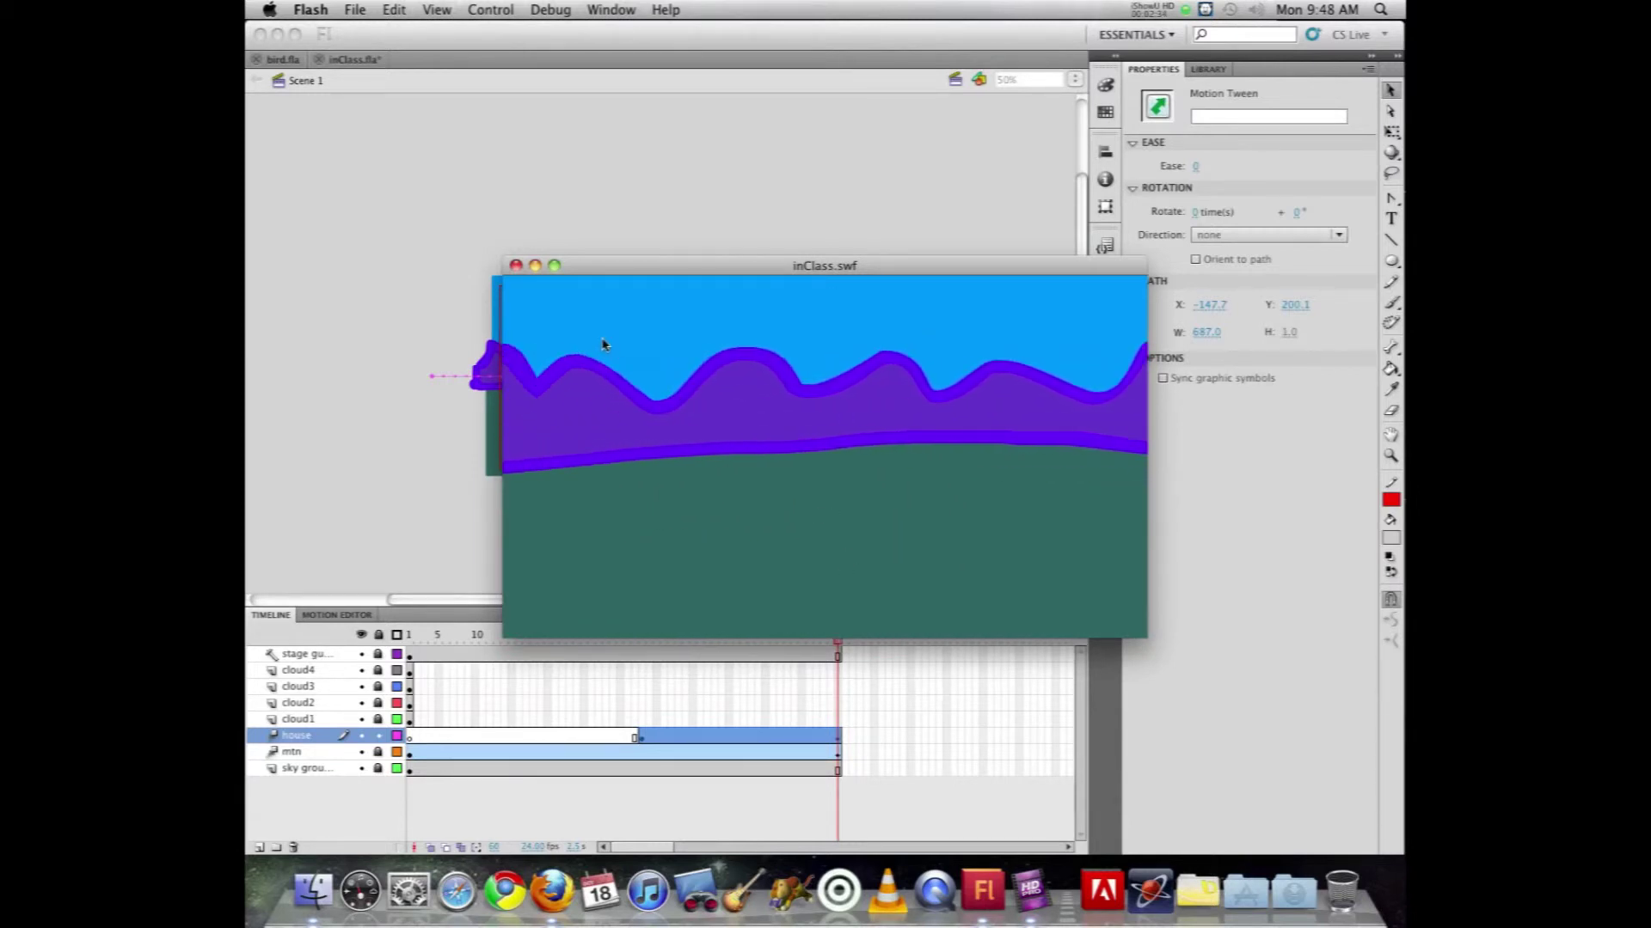
click(518, 266)
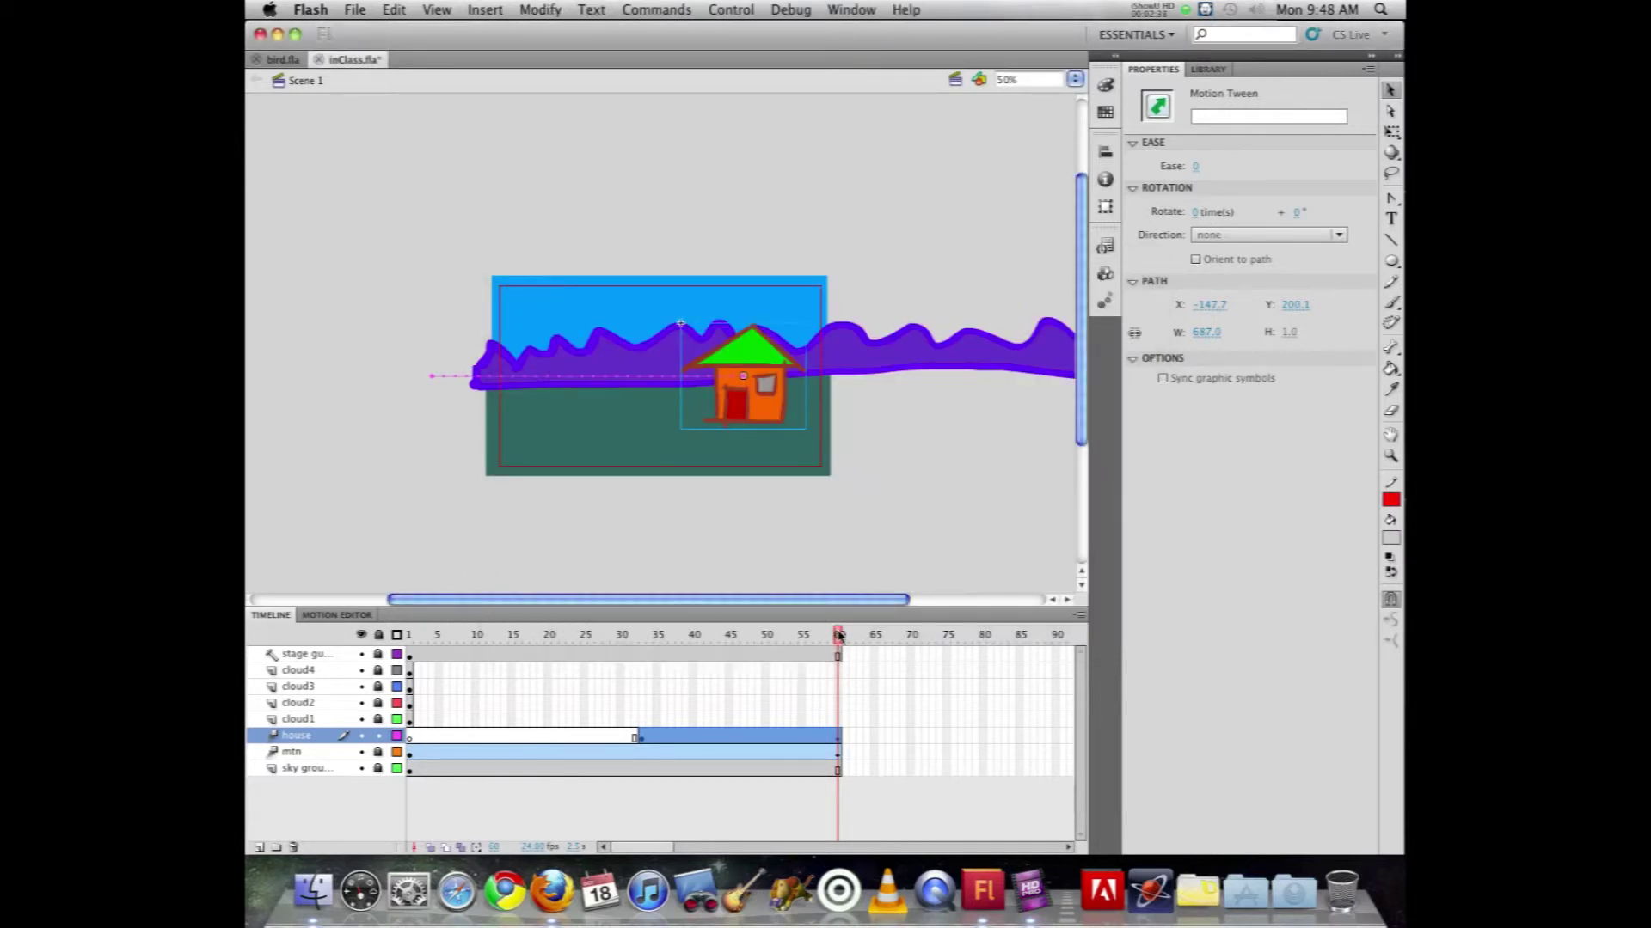
Step: Scrub back to frame 38, test the movie again and close the preview
drag(838, 636, 678, 636)
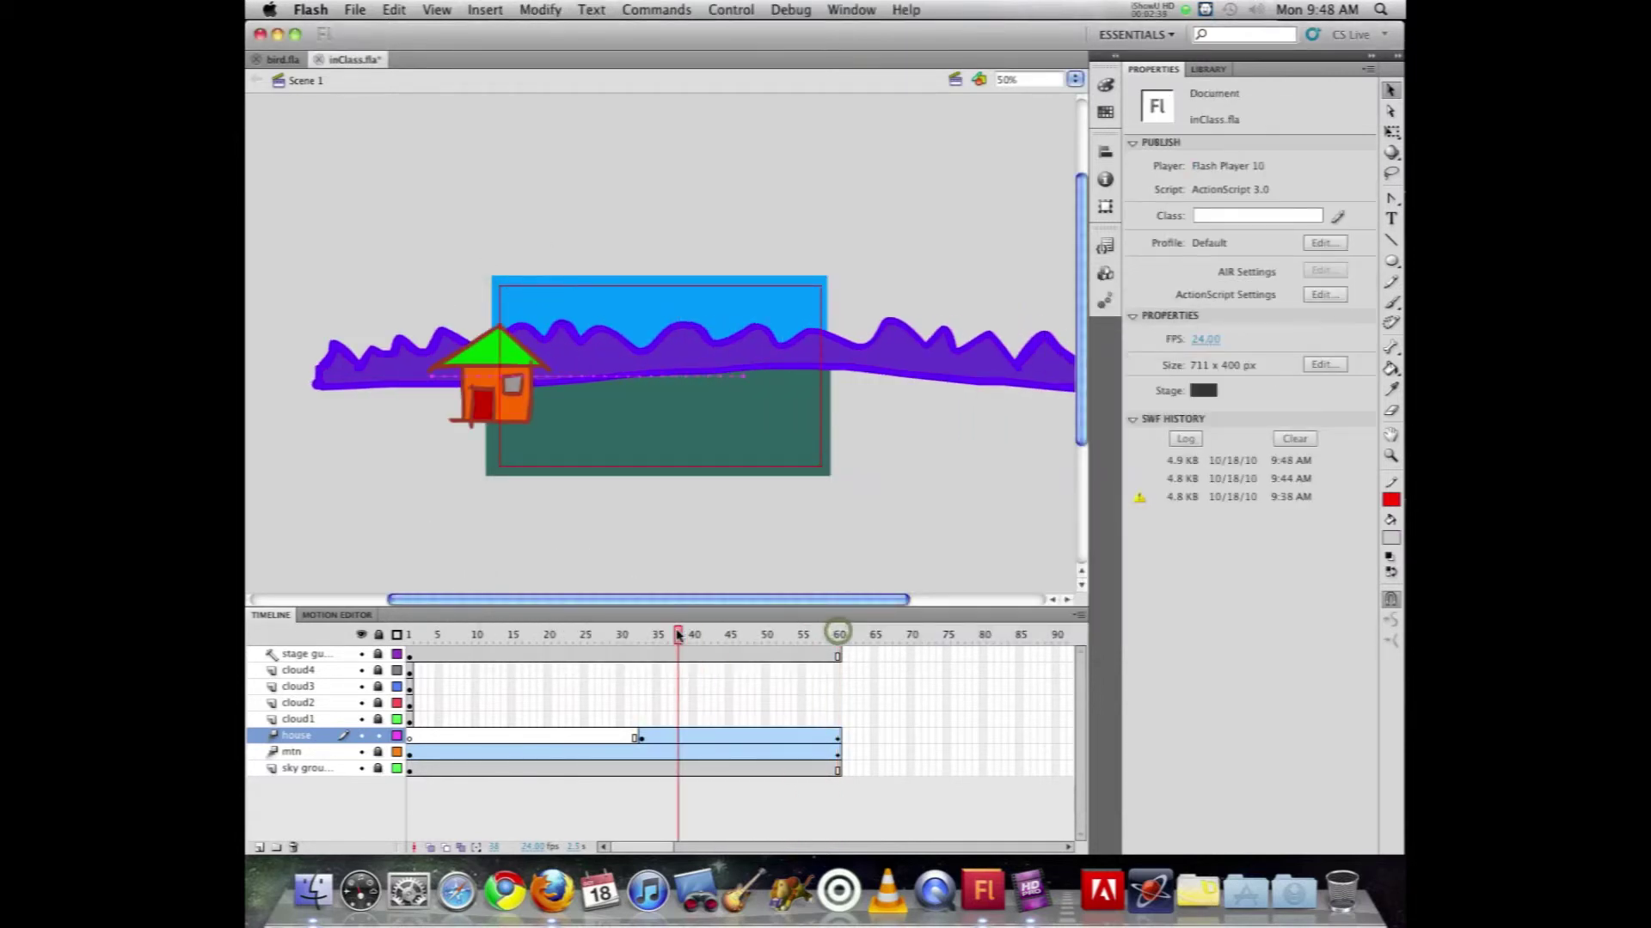
click(722, 9)
mouse_move(785, 139)
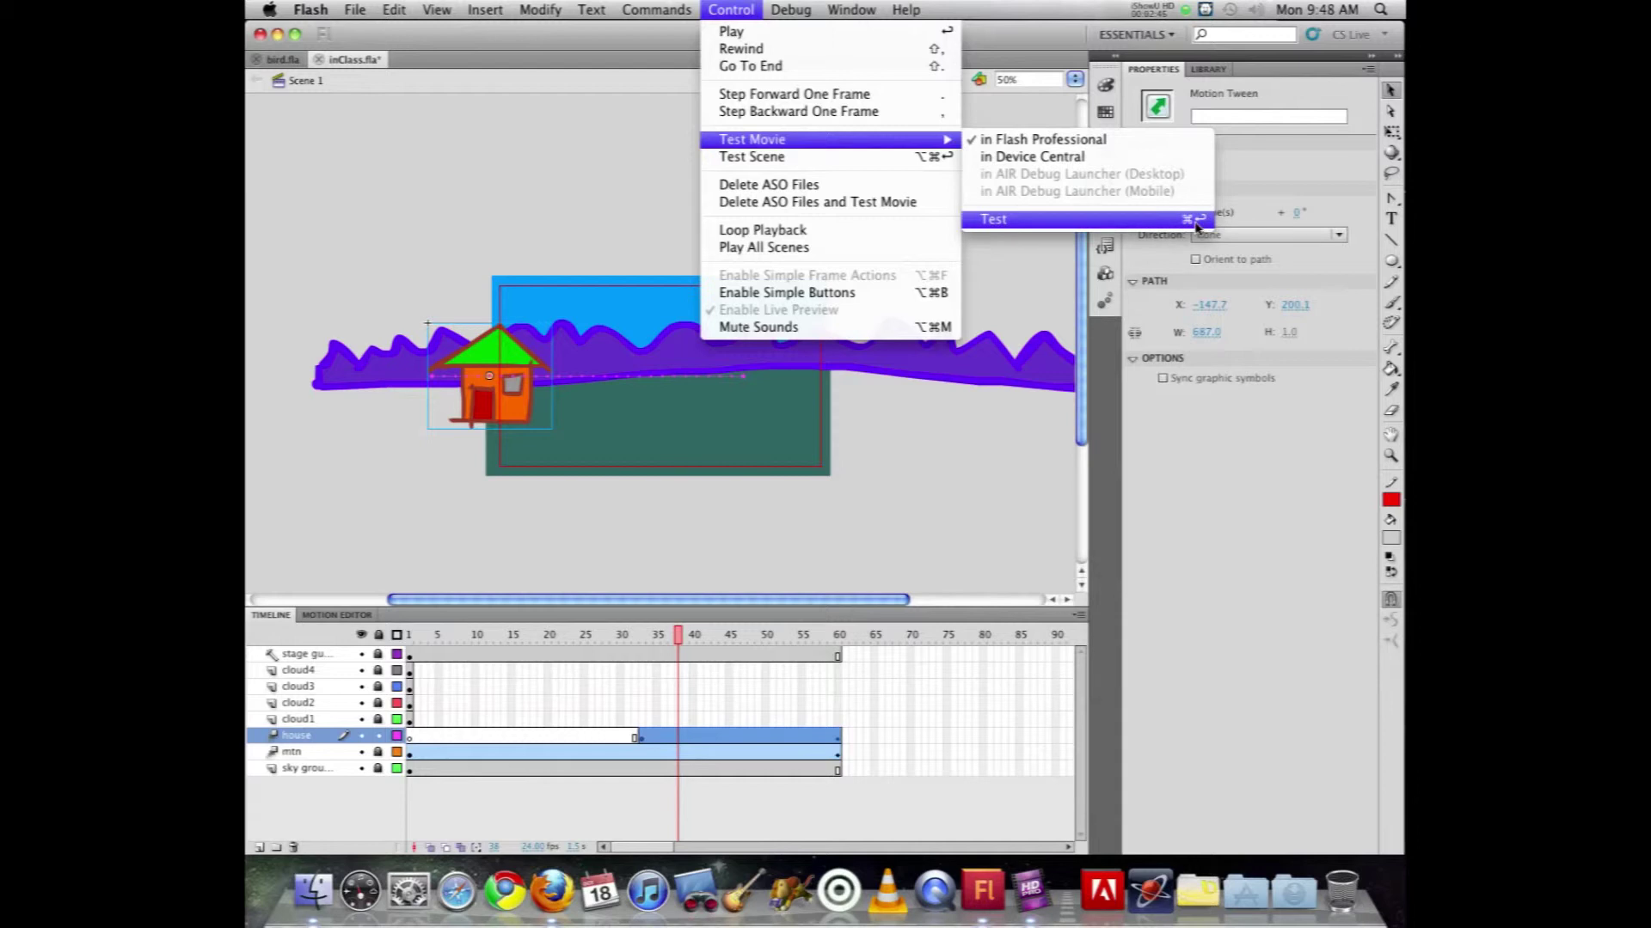
click(746, 7)
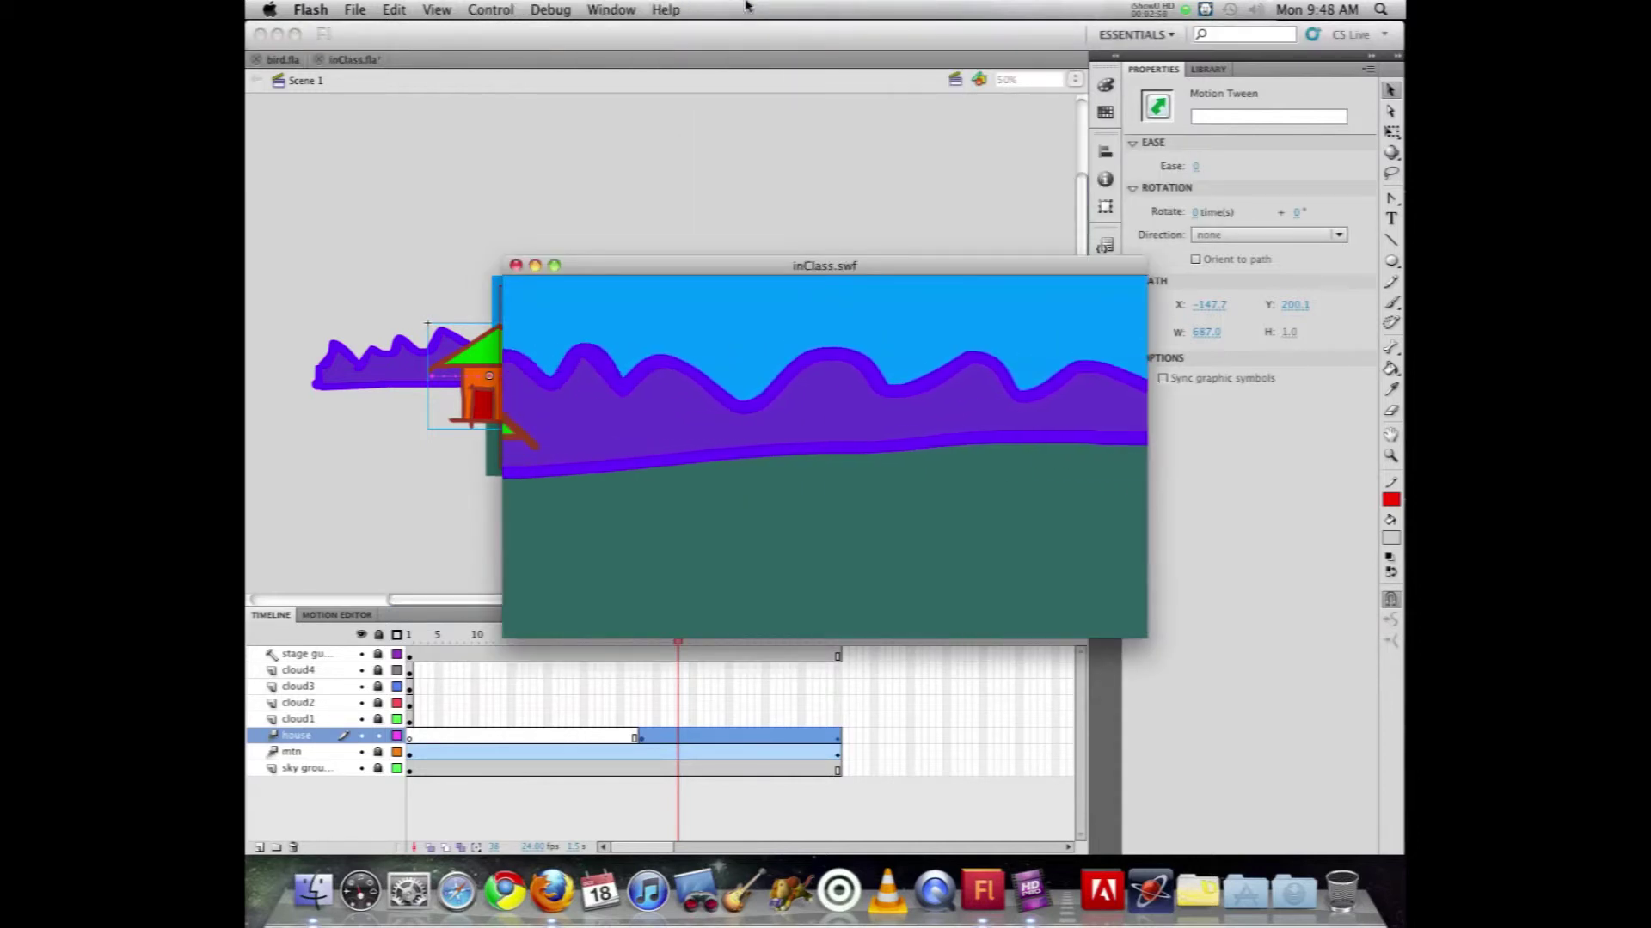
key(super+w)
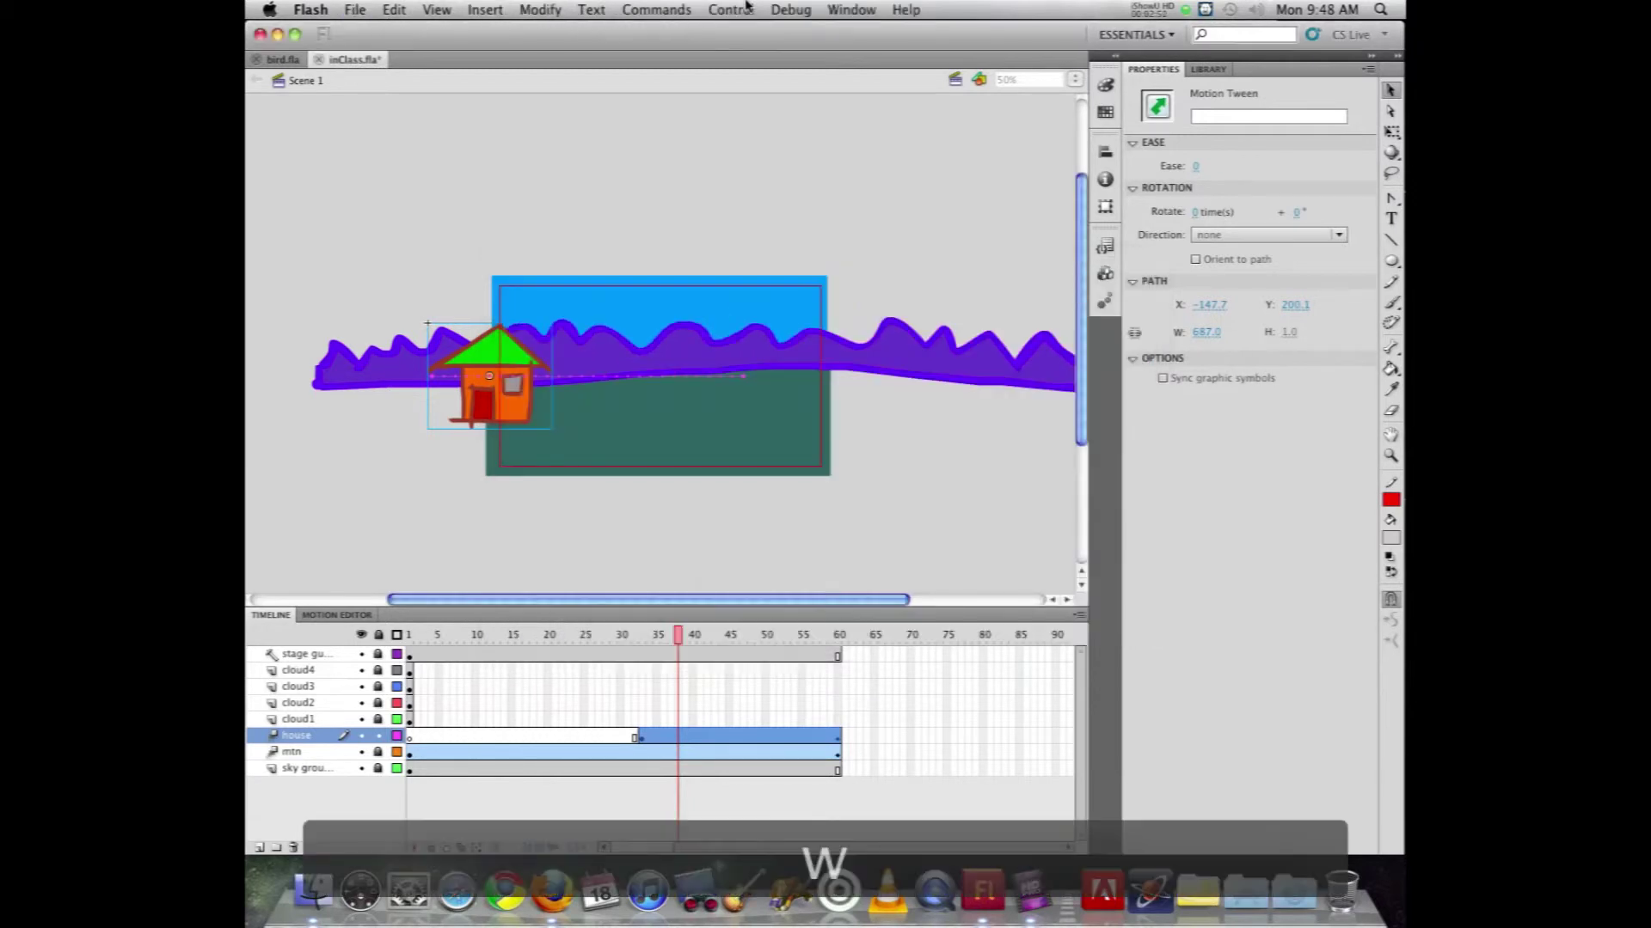
Step: Return the playhead to frame 1 and play the mountain and house animation through to frame 60
click(678, 639)
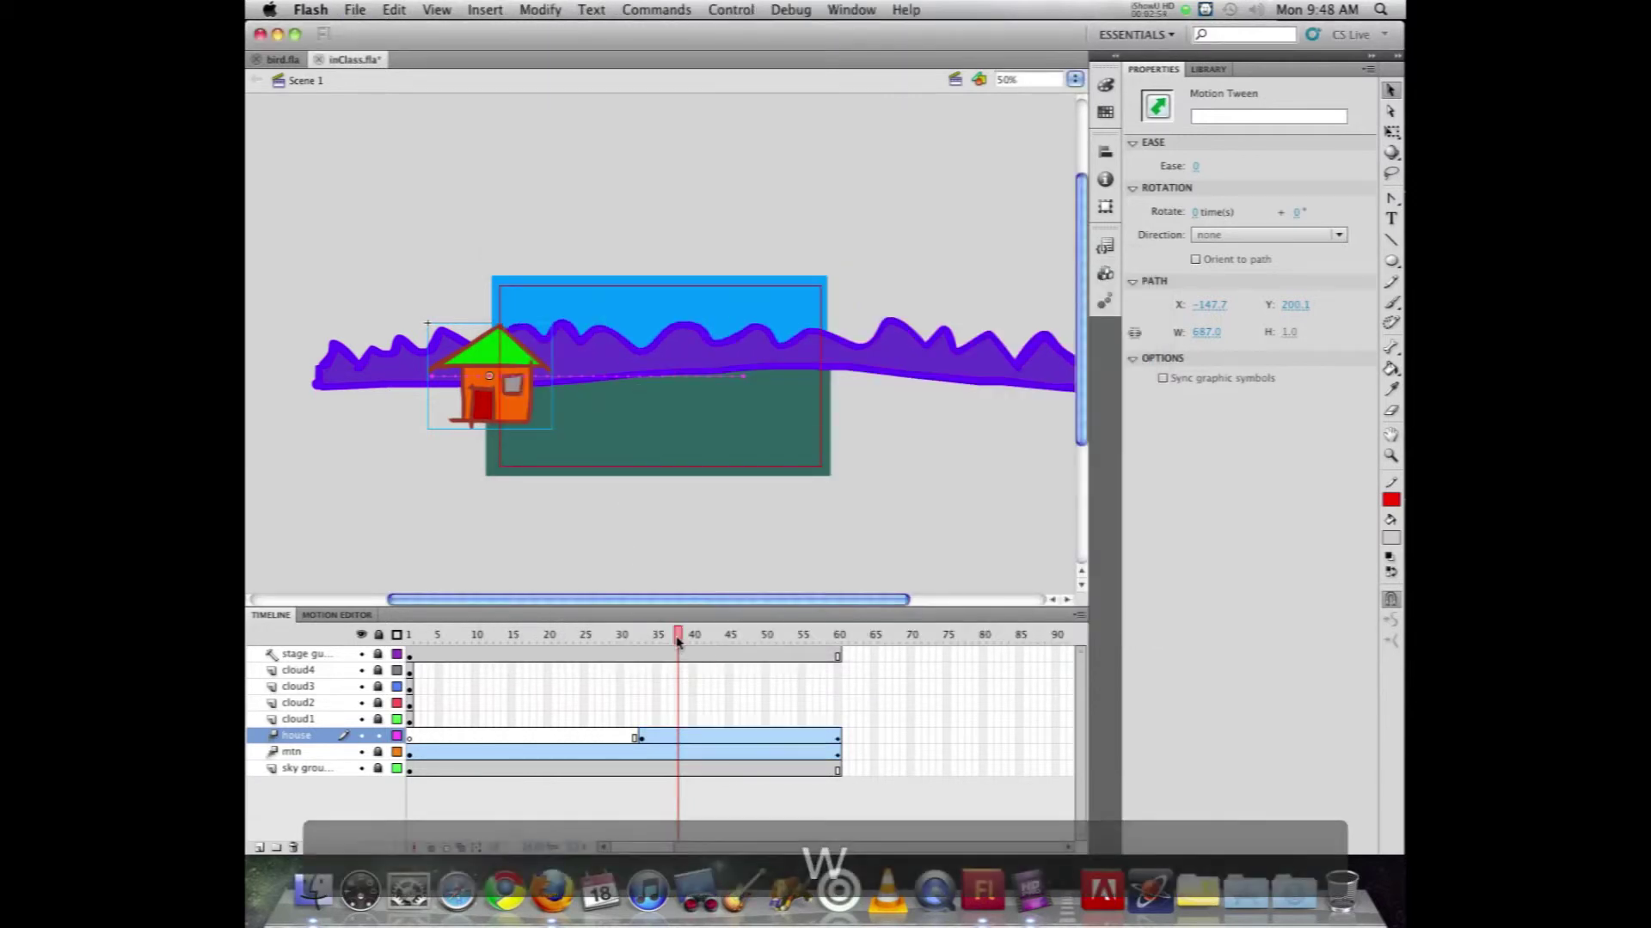
drag(678, 642, 317, 626)
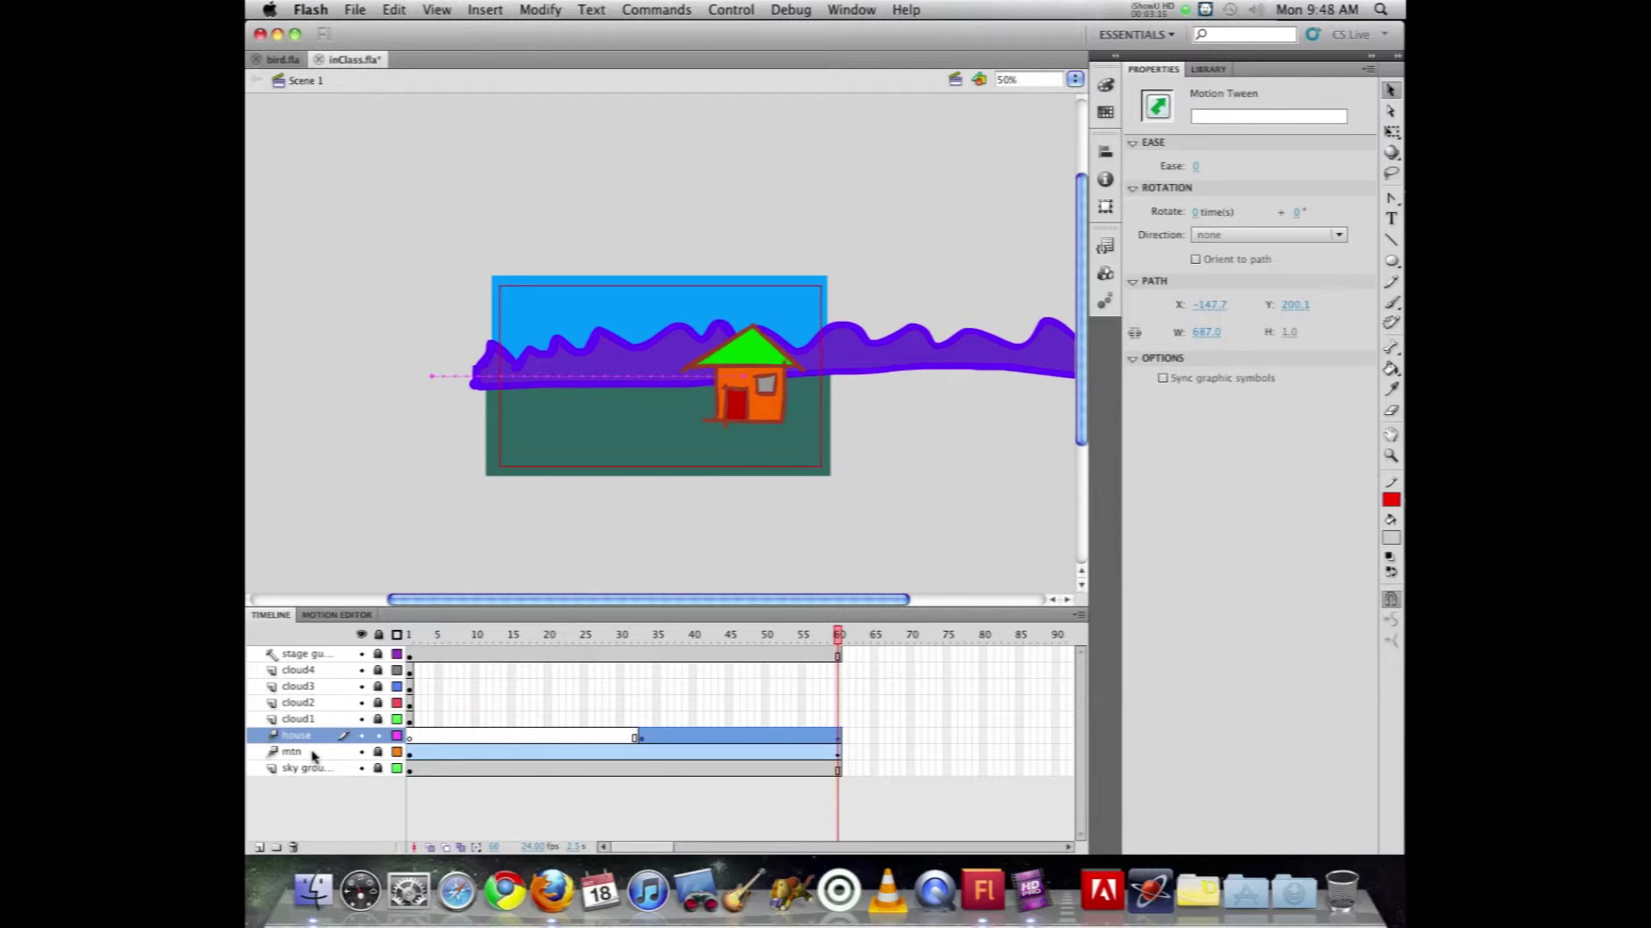
click(397, 635)
click(401, 634)
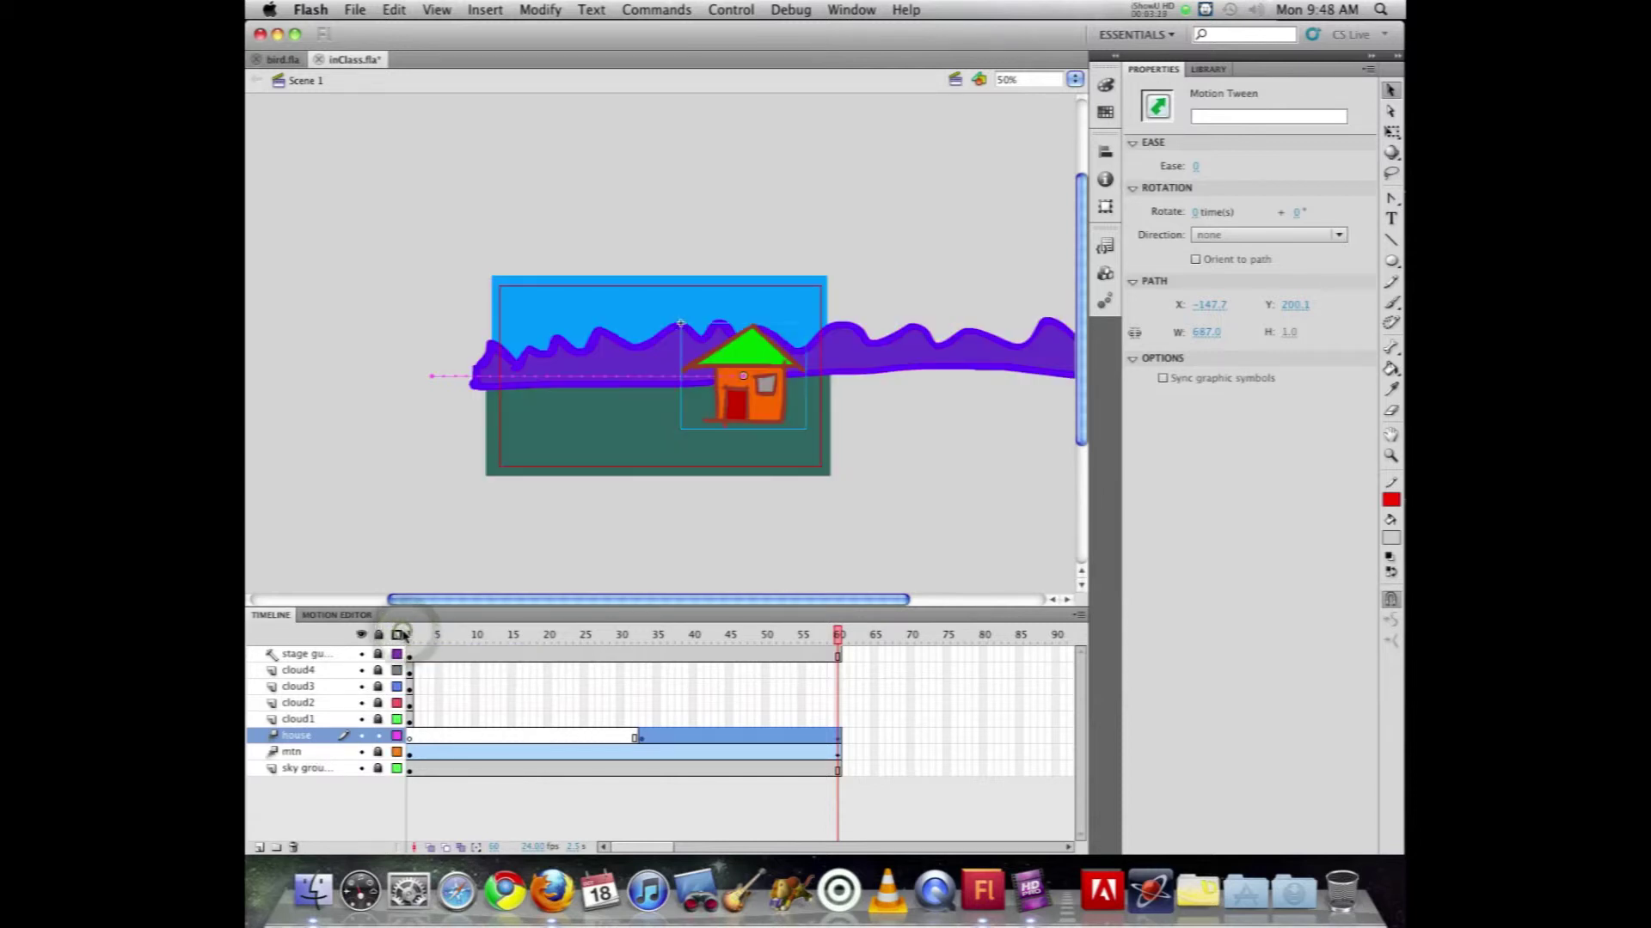
click(410, 635)
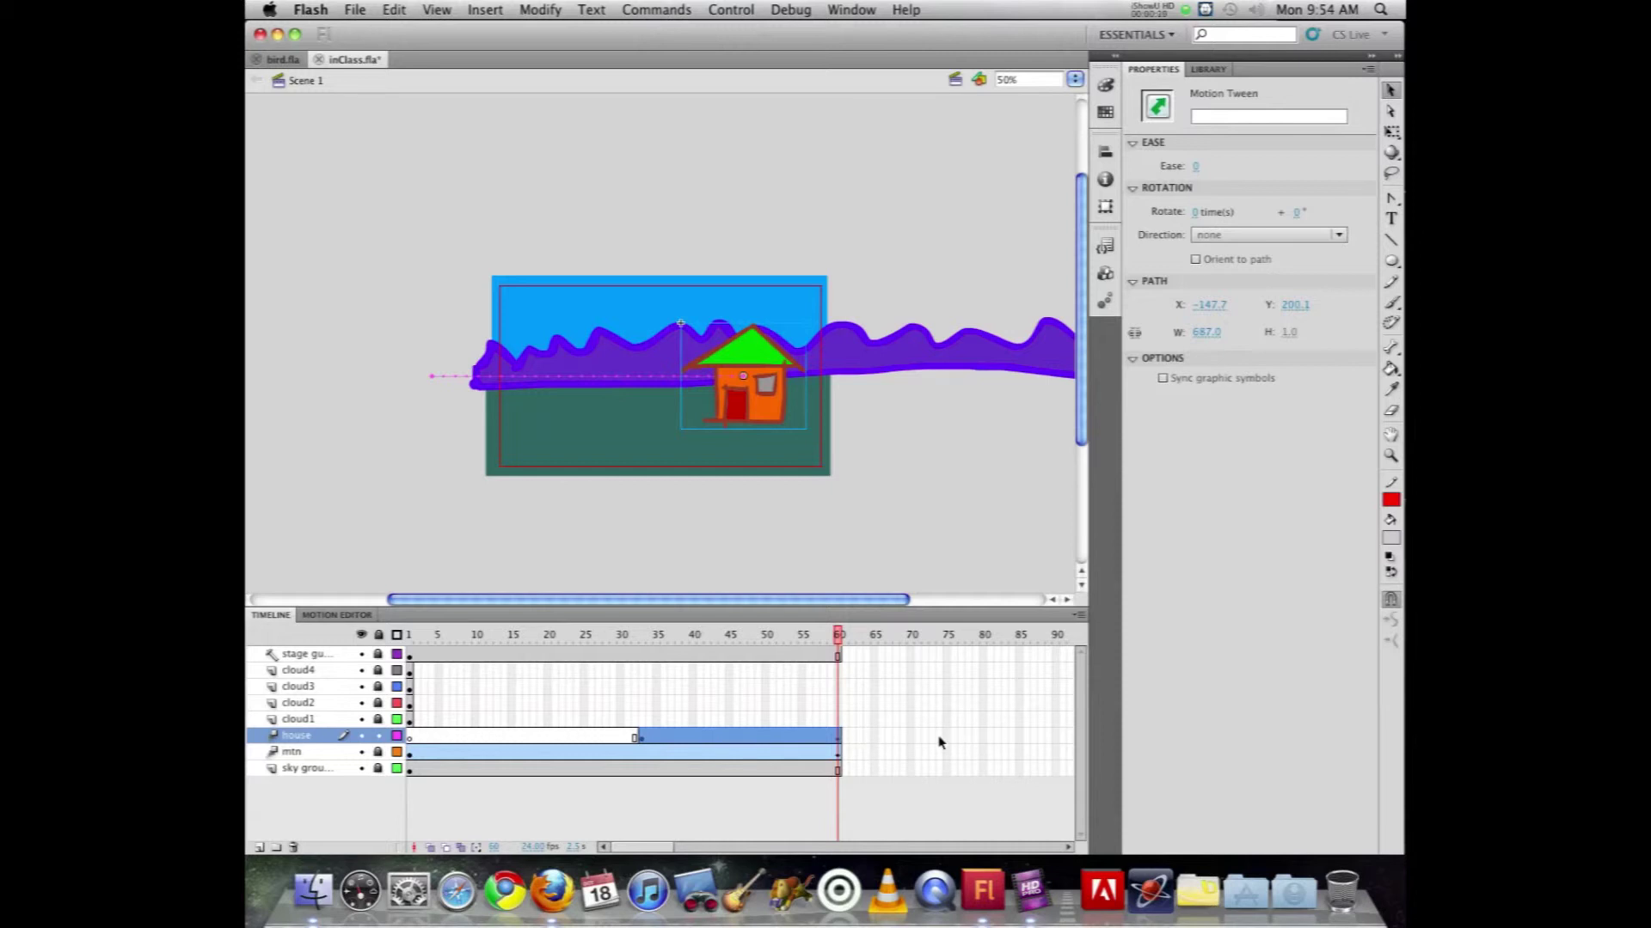
click(1019, 737)
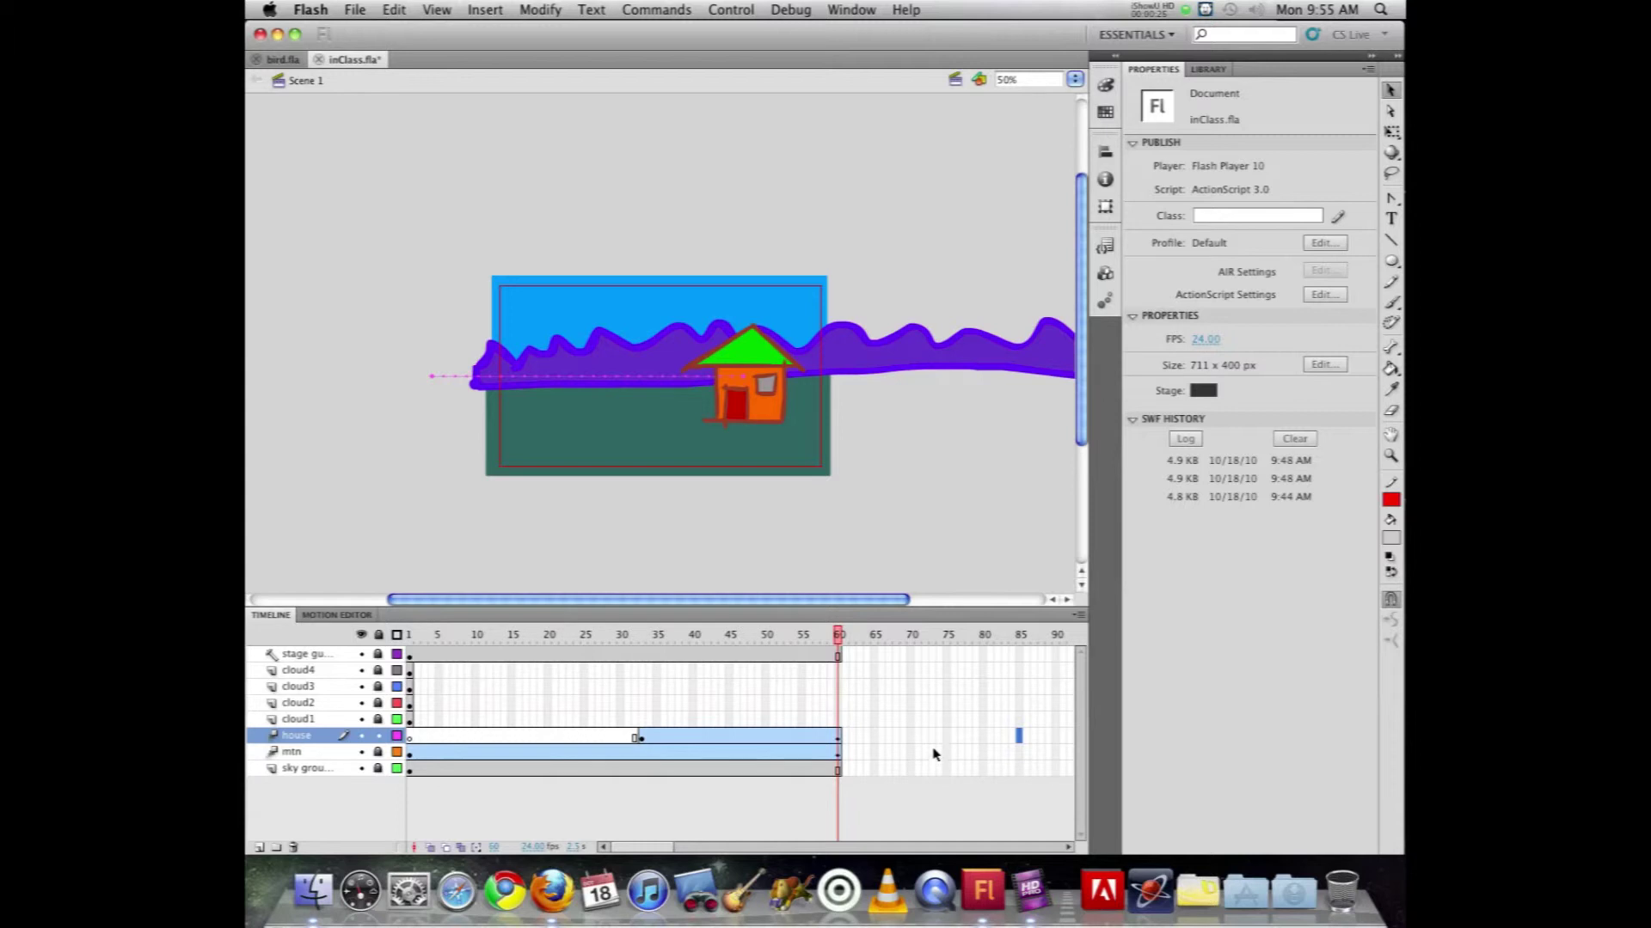
key(F6)
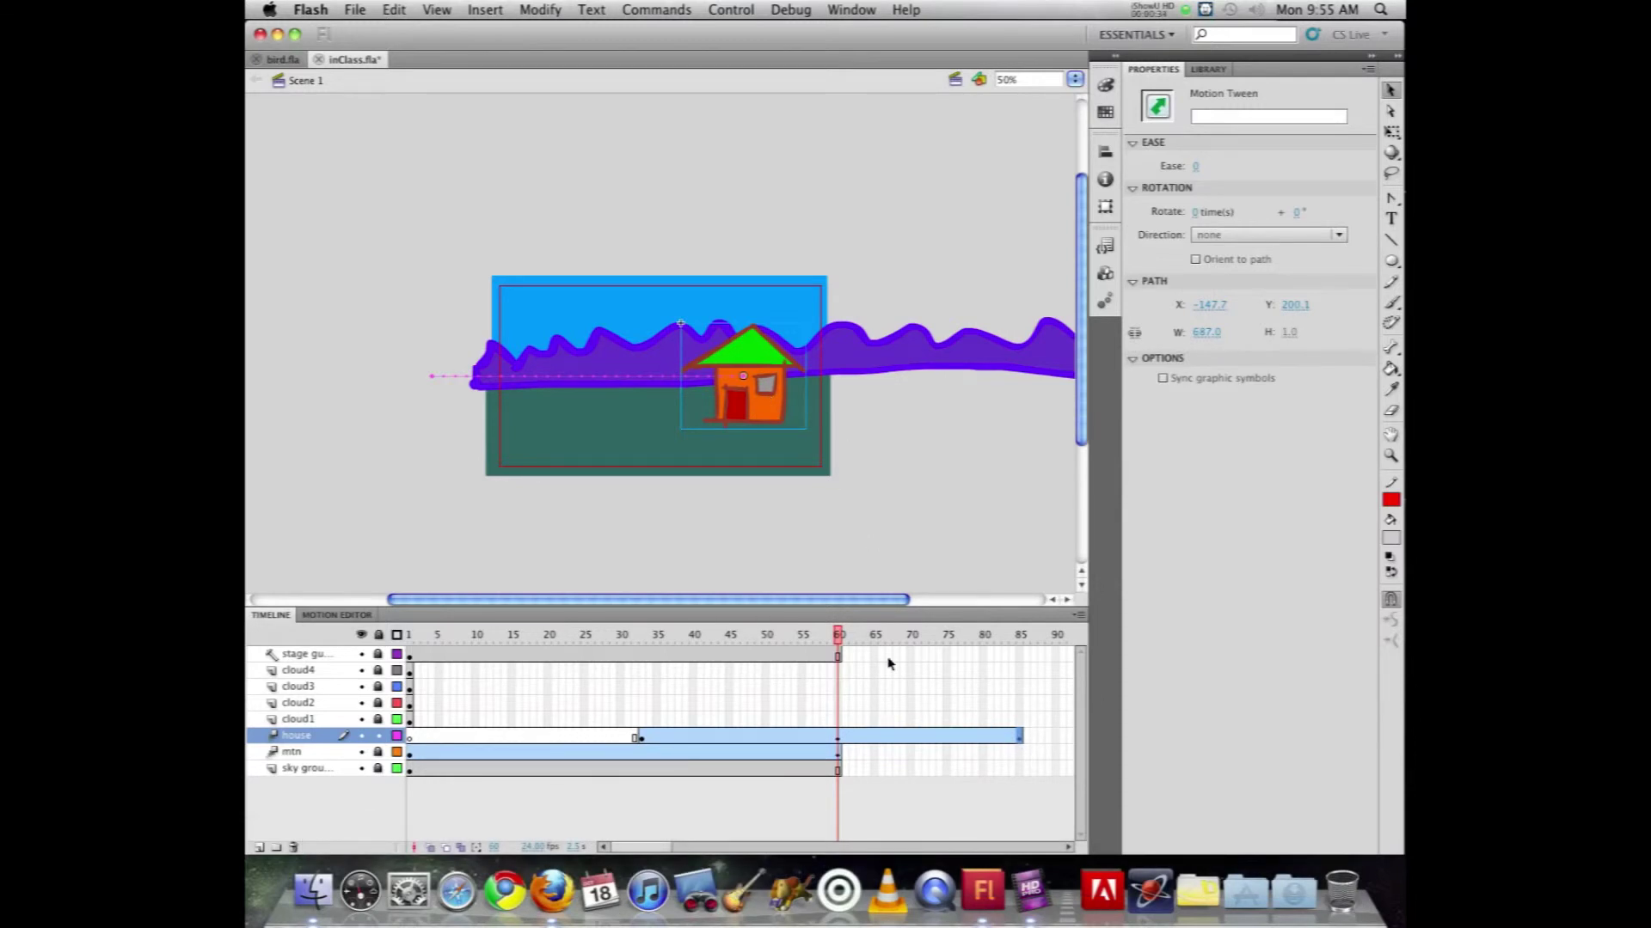
key(super+z)
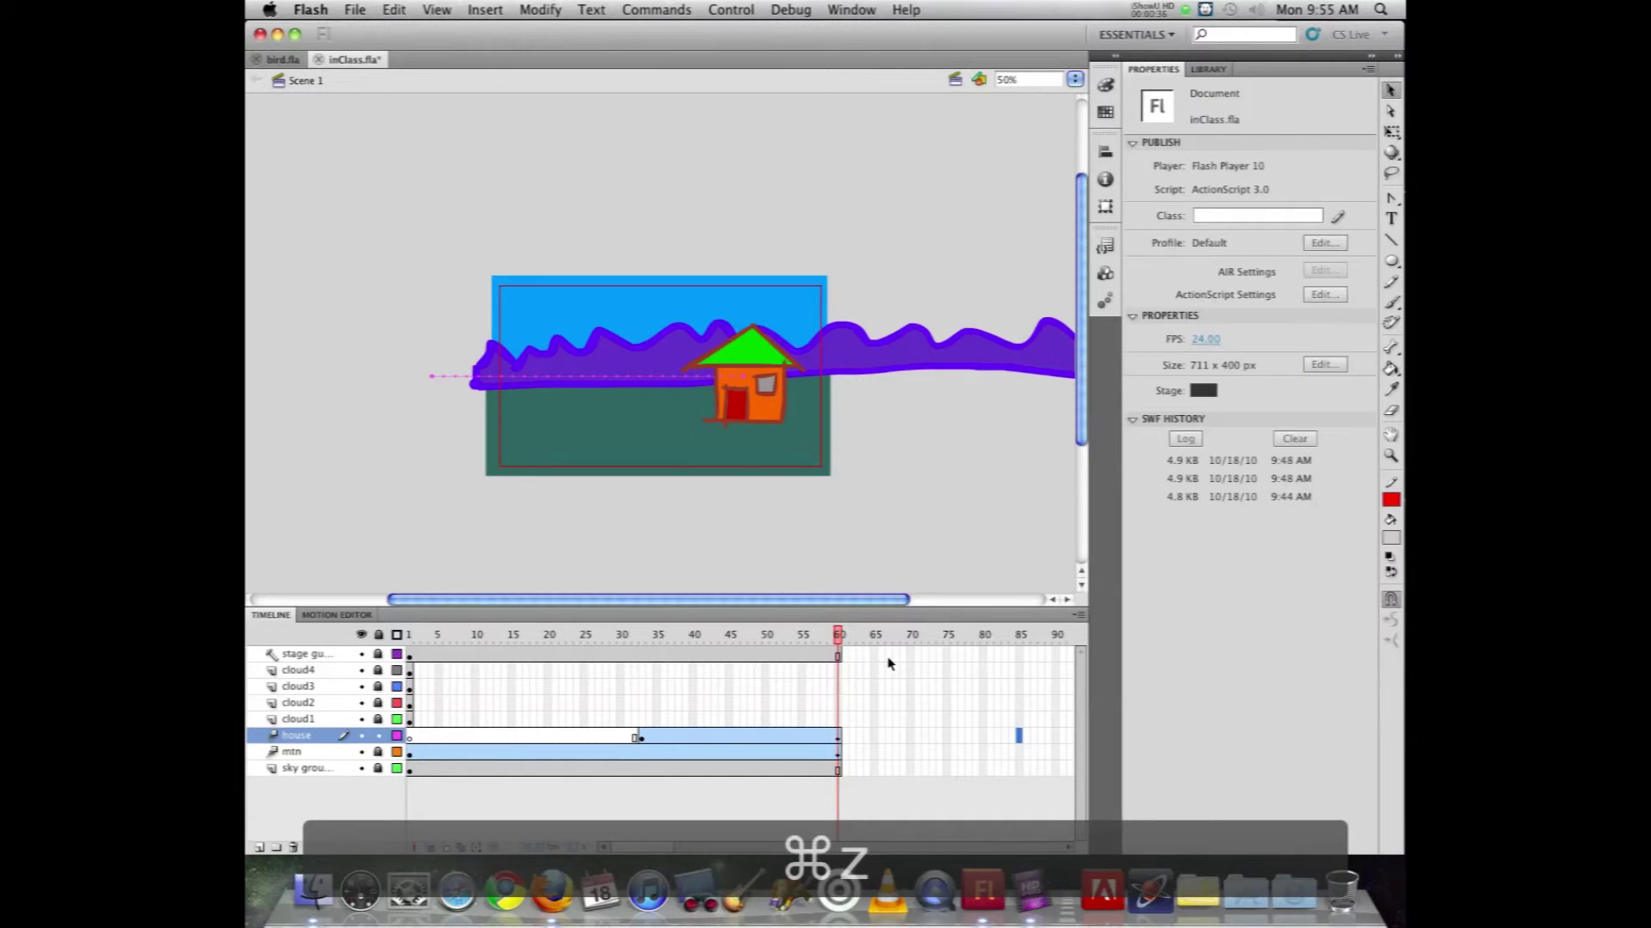
Step: Extend the house layer's motion tween to frame 85 and add a keyframe there
click(1019, 737)
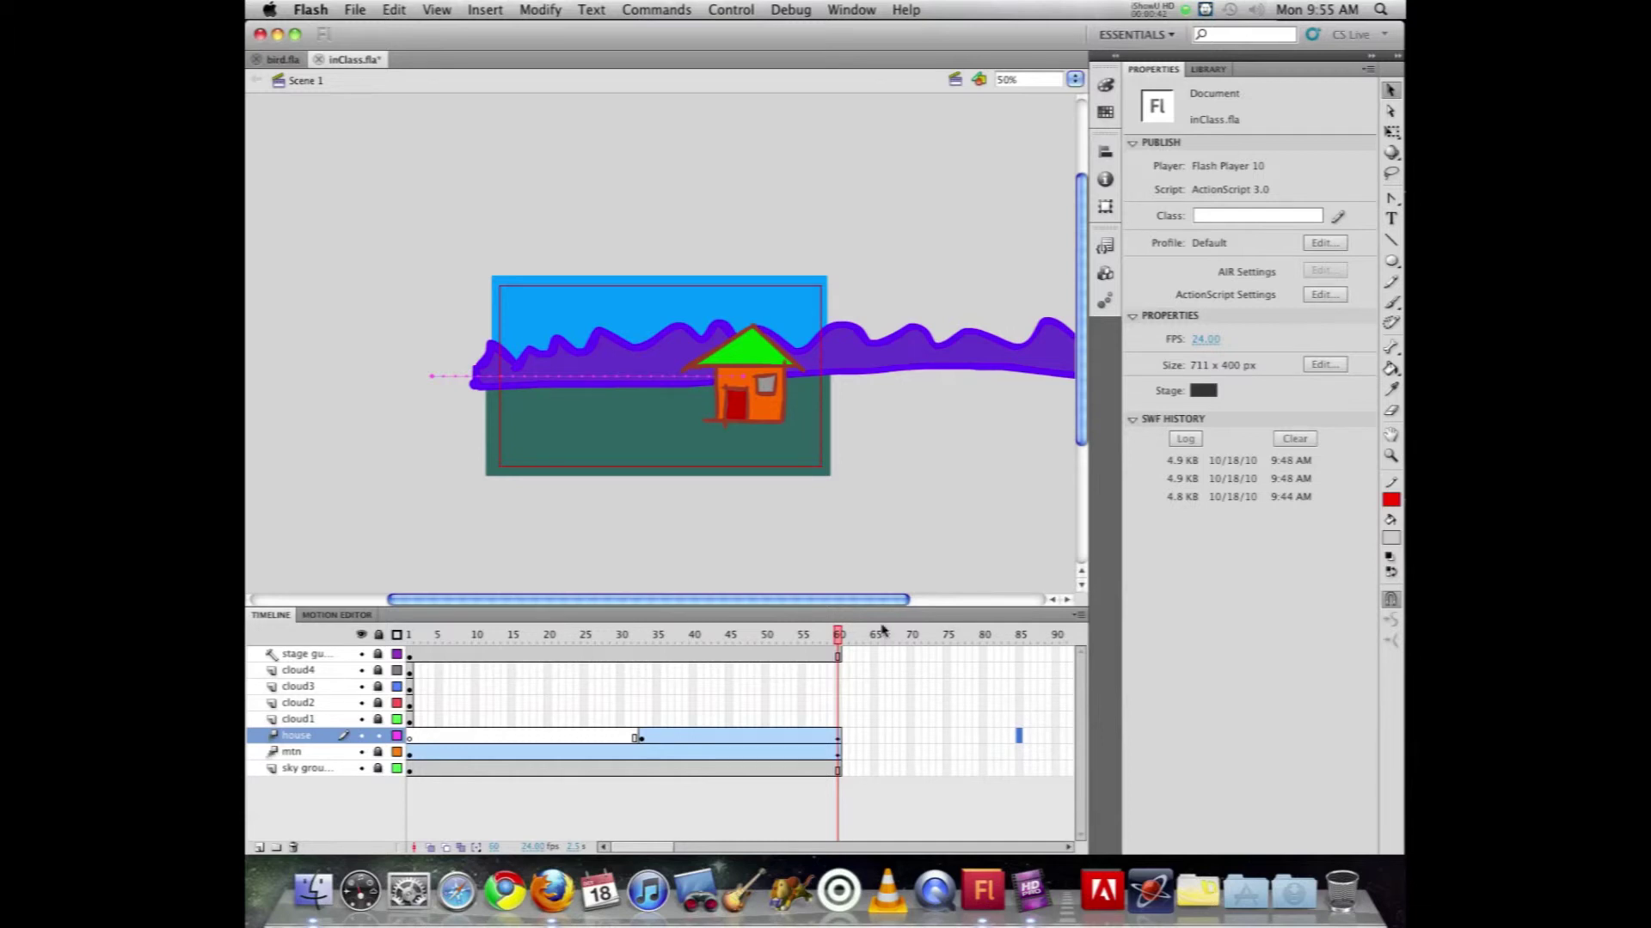
key(F5)
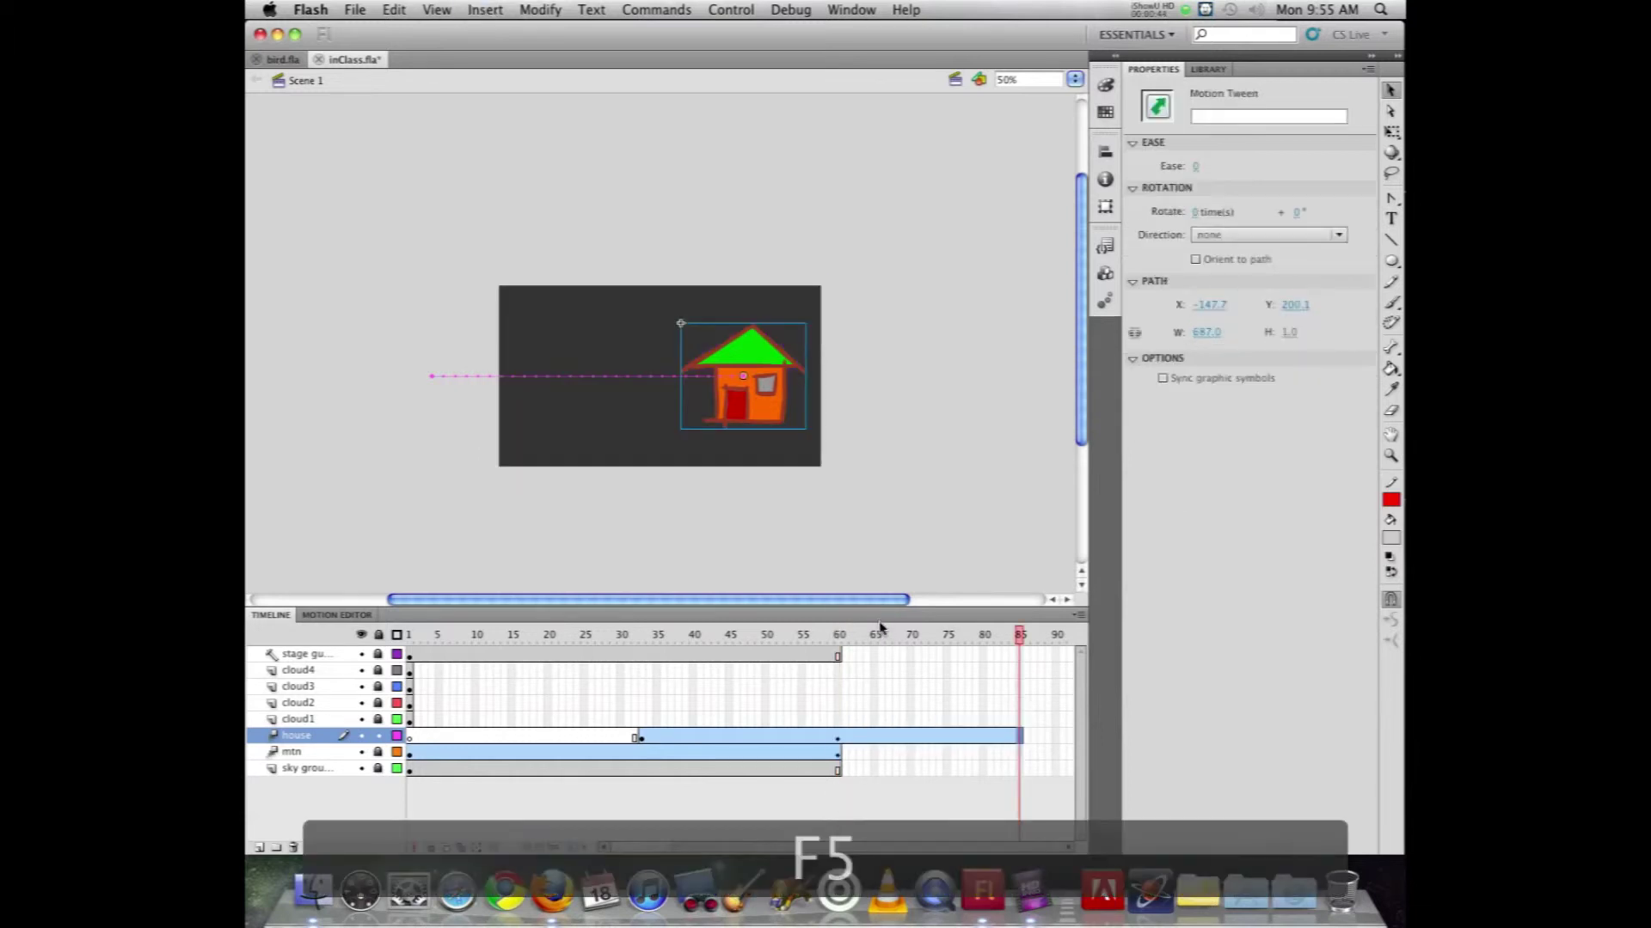
key(F6)
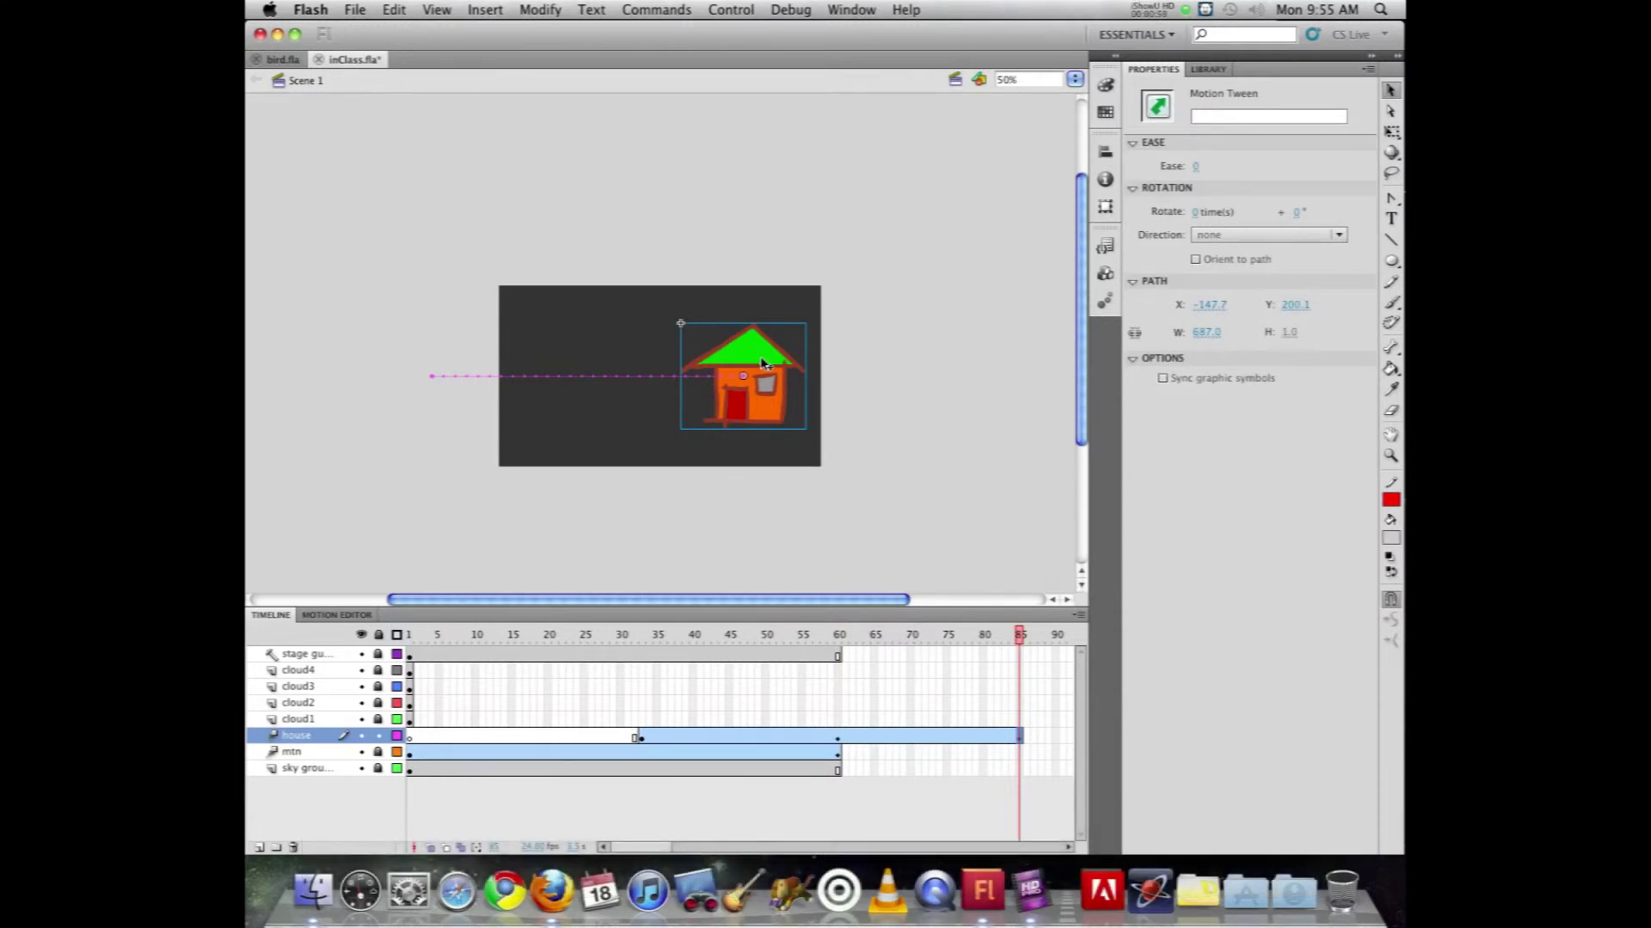
Step: Enlarge the house proportionally about its centre at frame 85 with Free Transform, to a position of about X 324, Y 17
click(1390, 129)
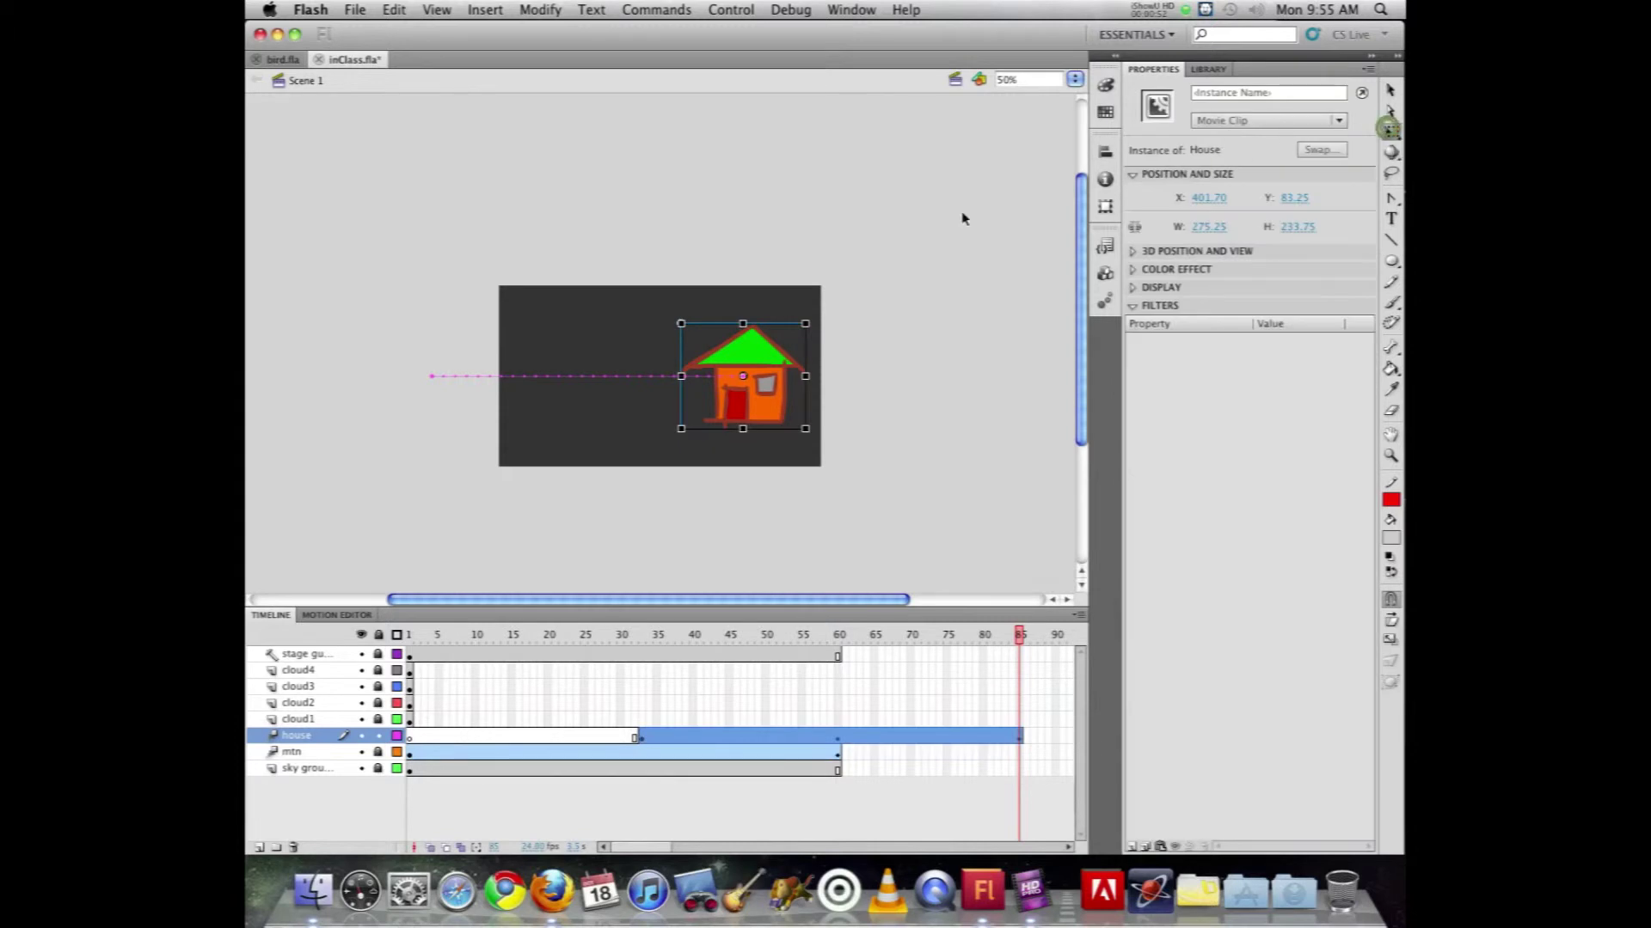
click(754, 351)
drag(807, 323, 841, 293)
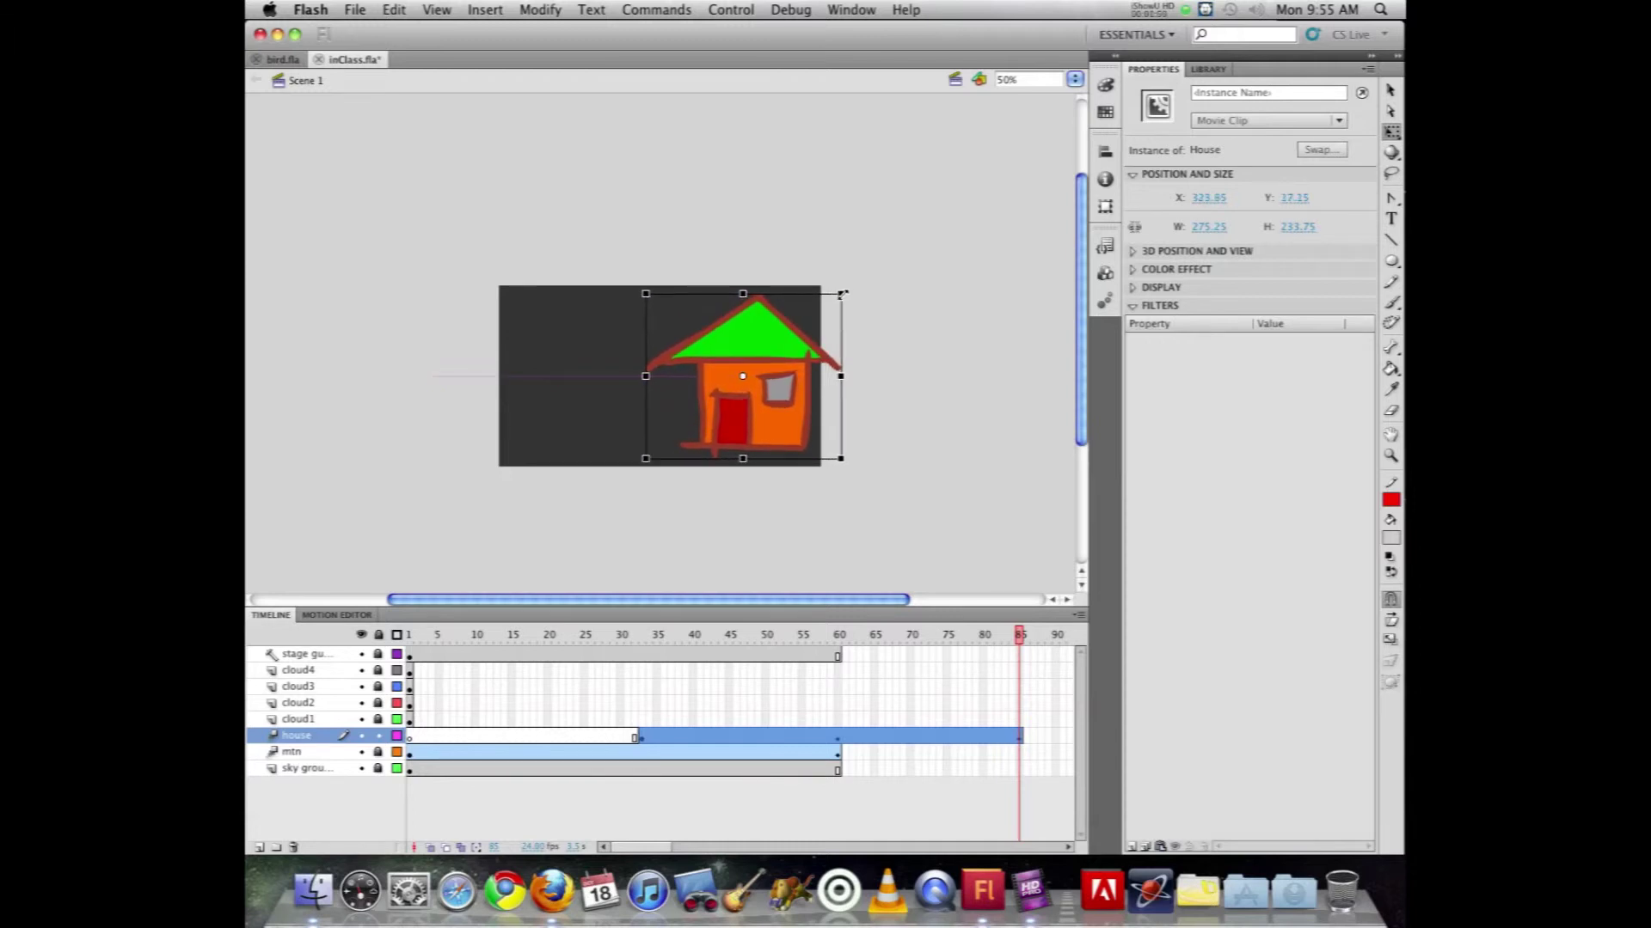
Step: Extend the sky/ground layer to frame 85
mouse_move(1019, 634)
mouse_down()
mouse_move(653, 621)
mouse_move(950, 585)
mouse_move(1017, 590)
mouse_move(871, 587)
mouse_move(1020, 630)
mouse_up()
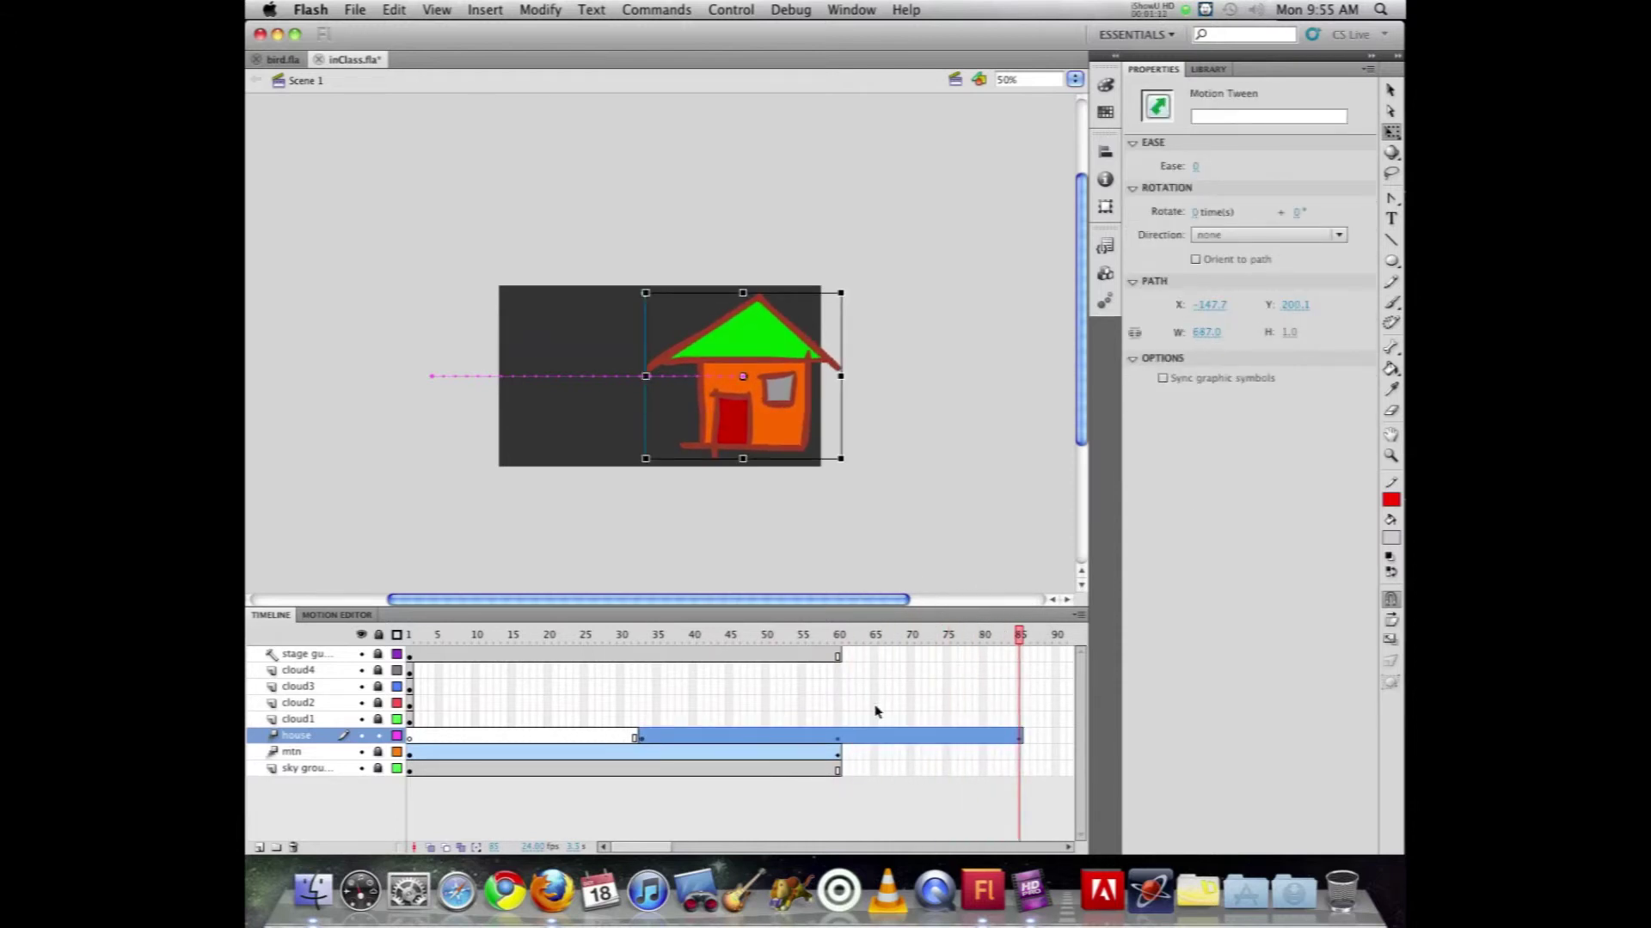
click(1018, 769)
key(F5)
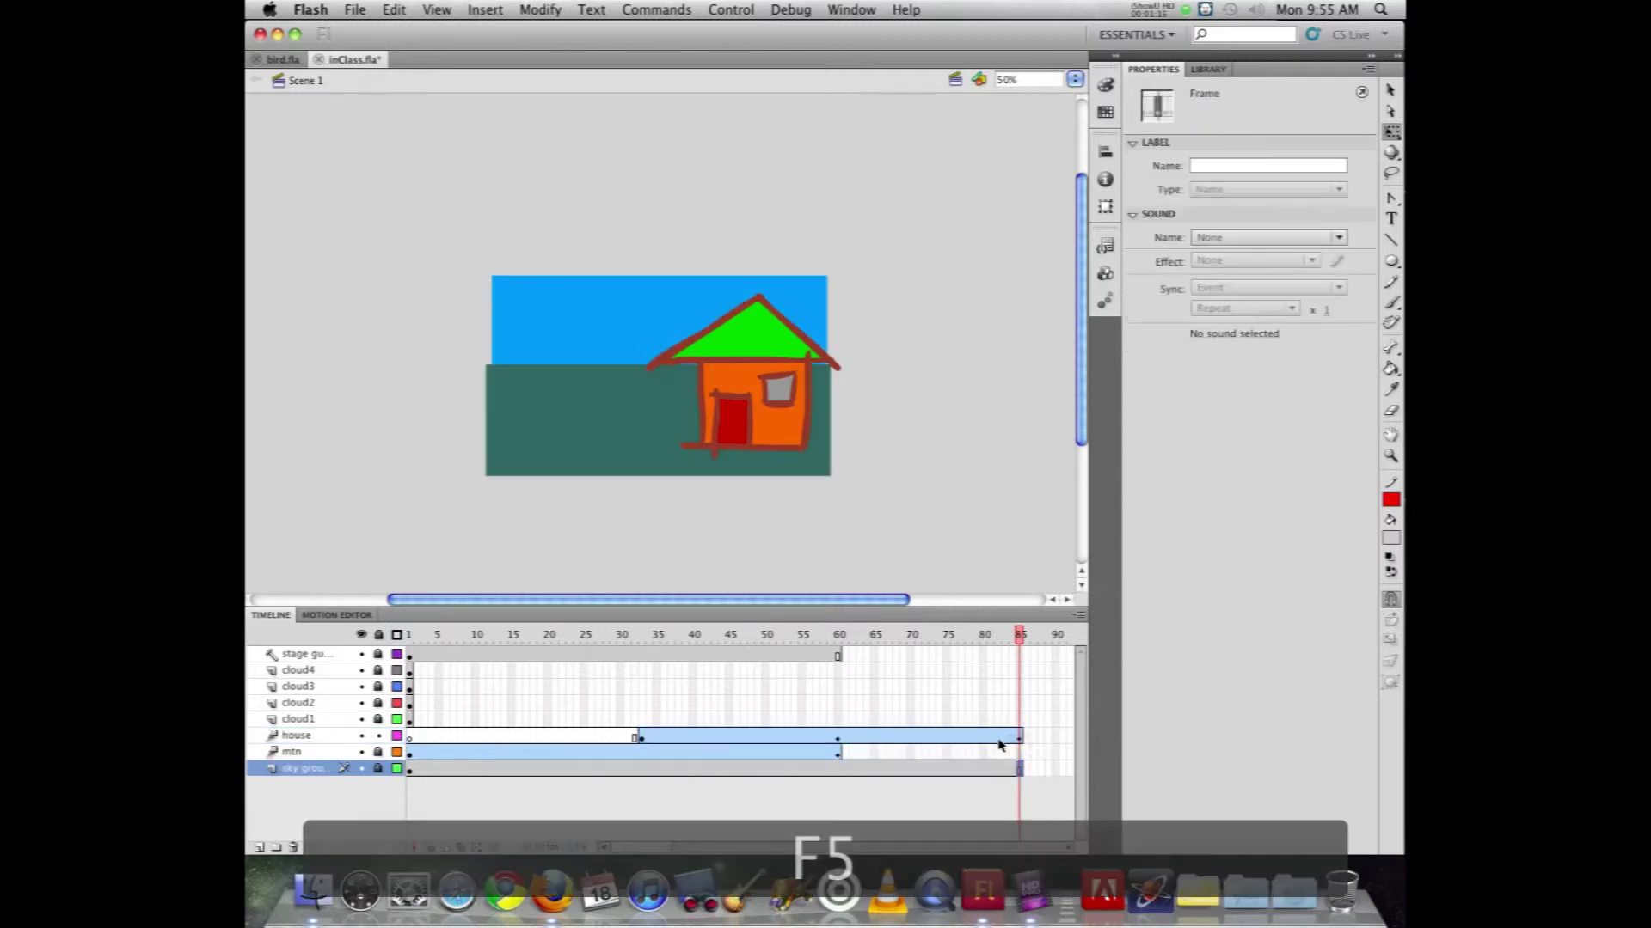
Step: Add a keyframe at frame 85 on the mtn layer, unlock it, and enlarge the mountains about their centre to about 2020 × 191 px
click(1018, 754)
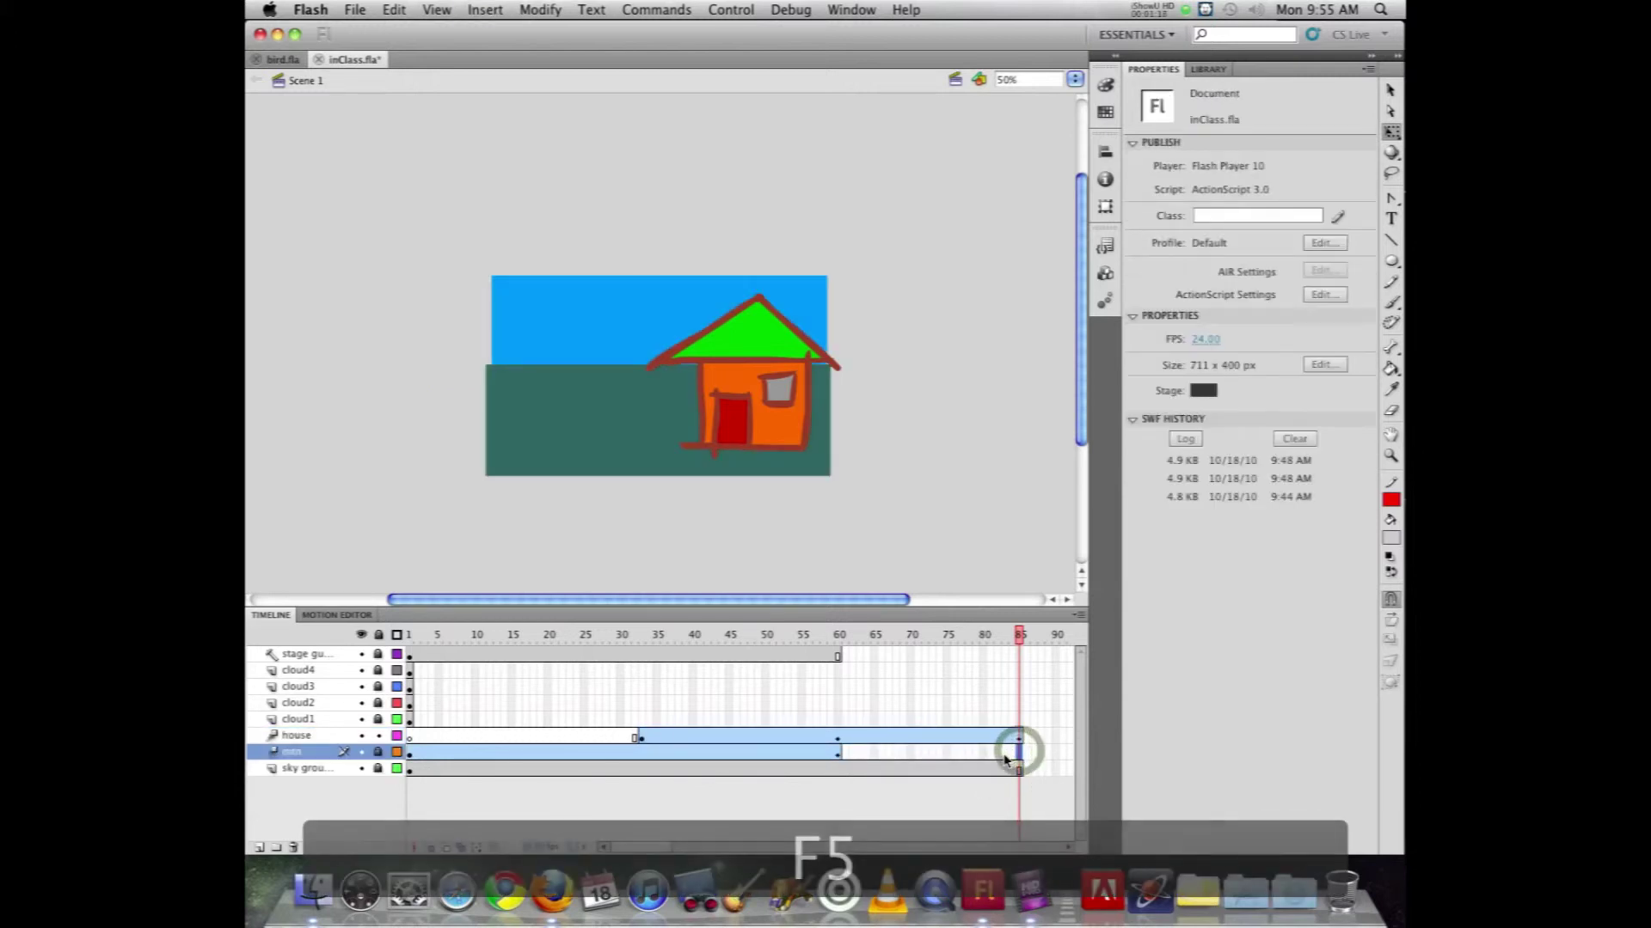
key(F6)
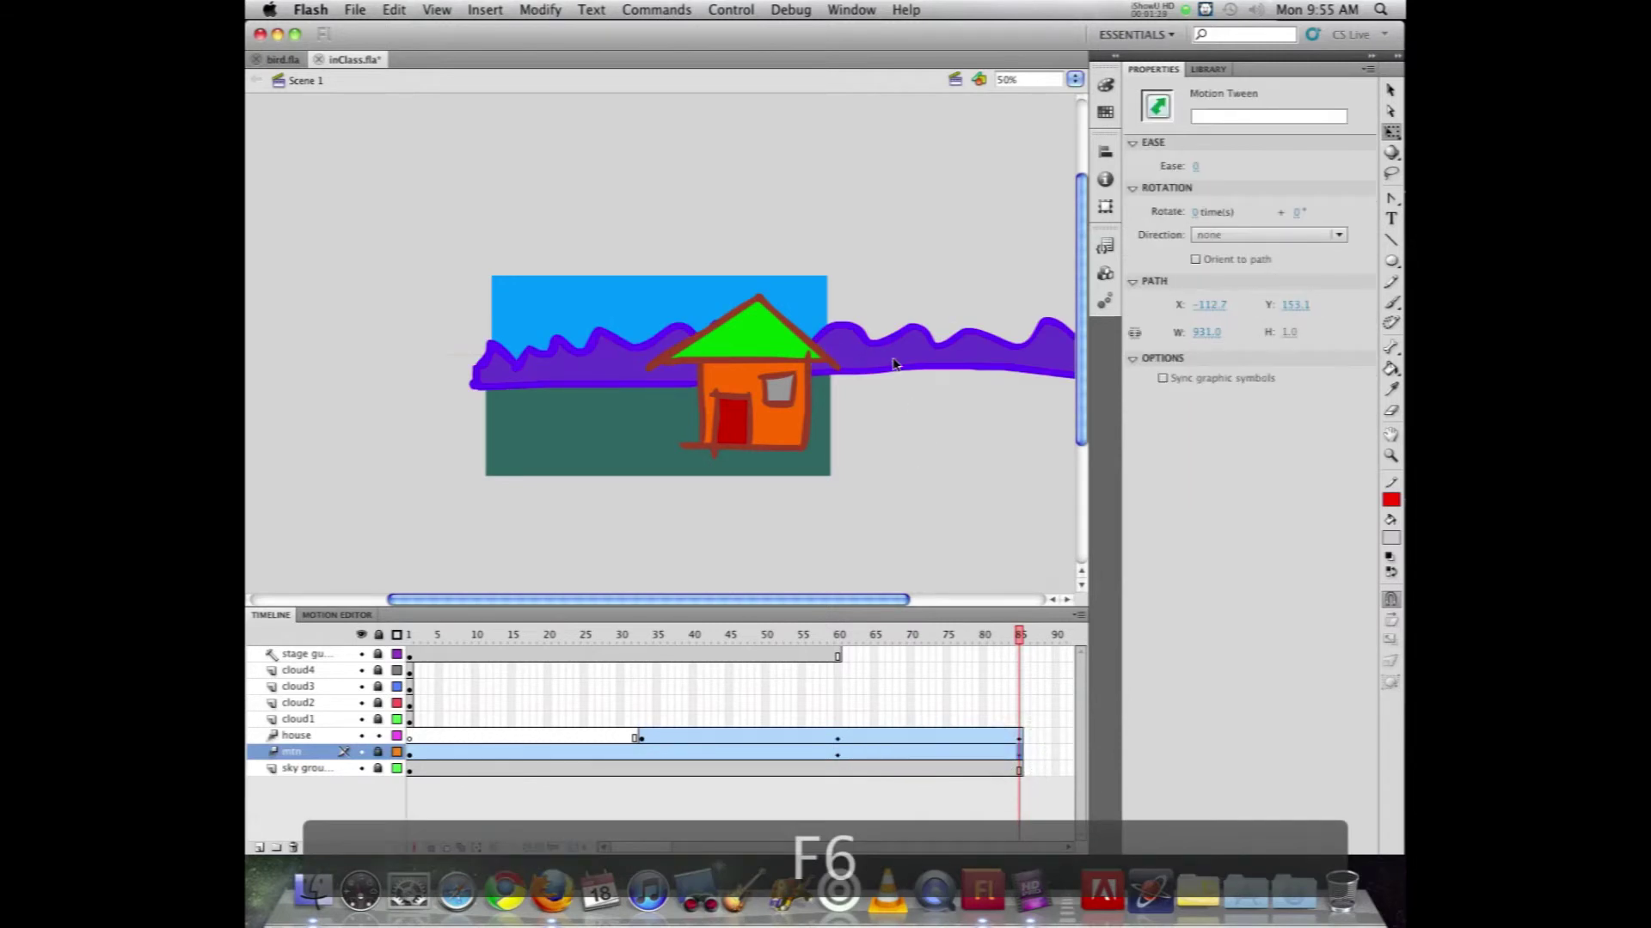
click(378, 752)
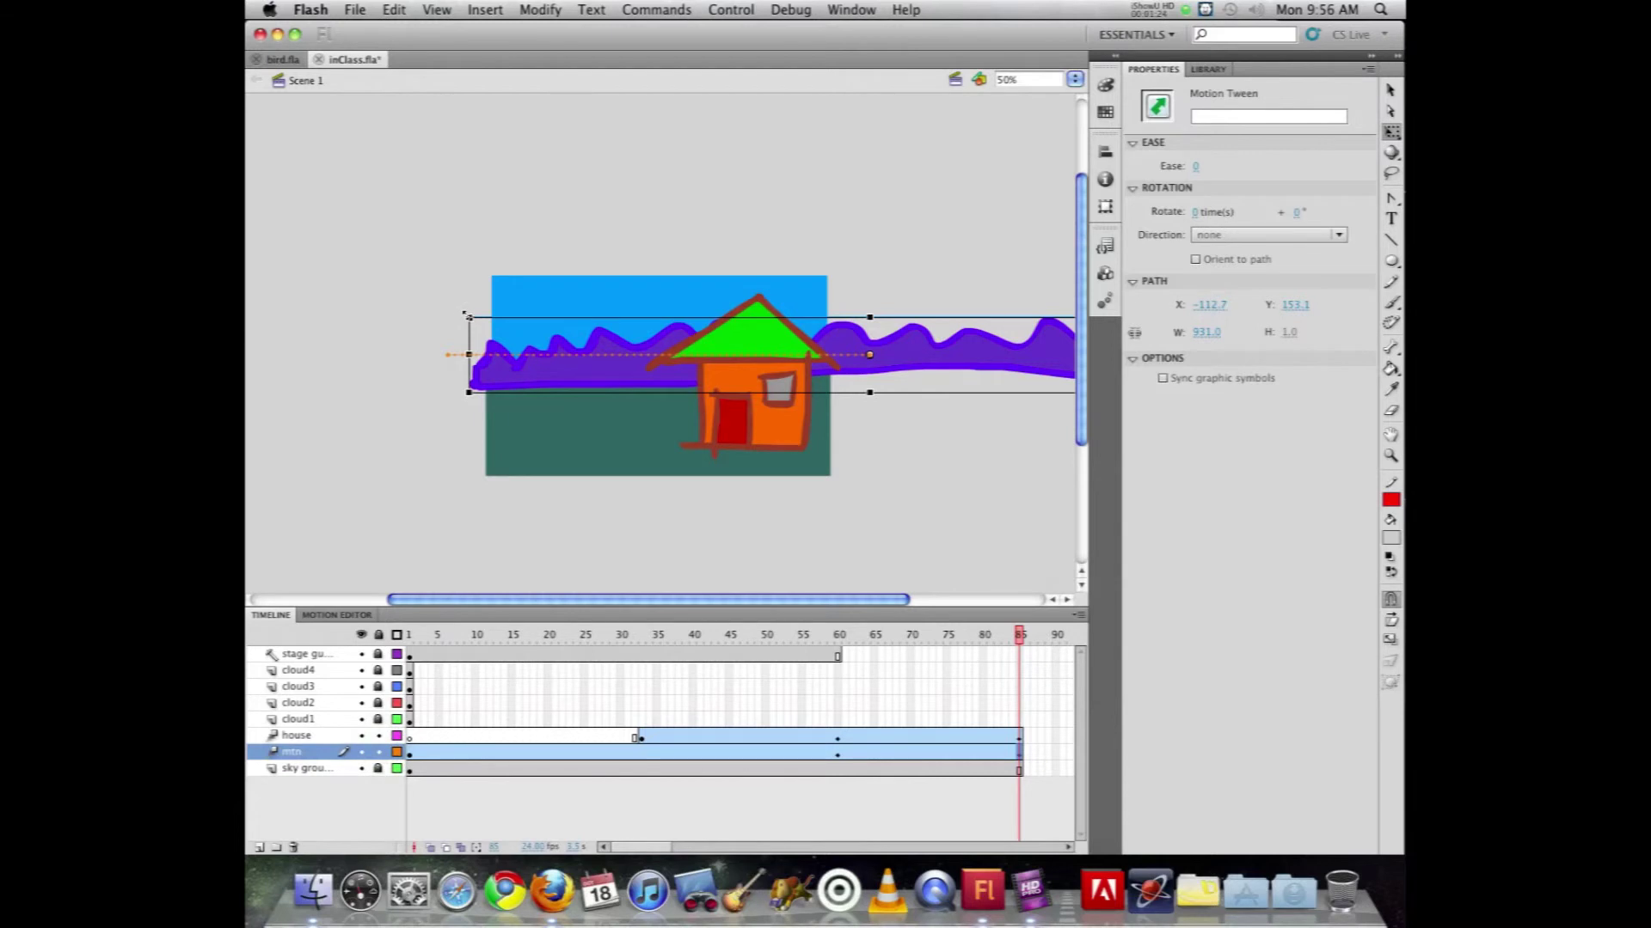
drag(472, 319, 412, 281)
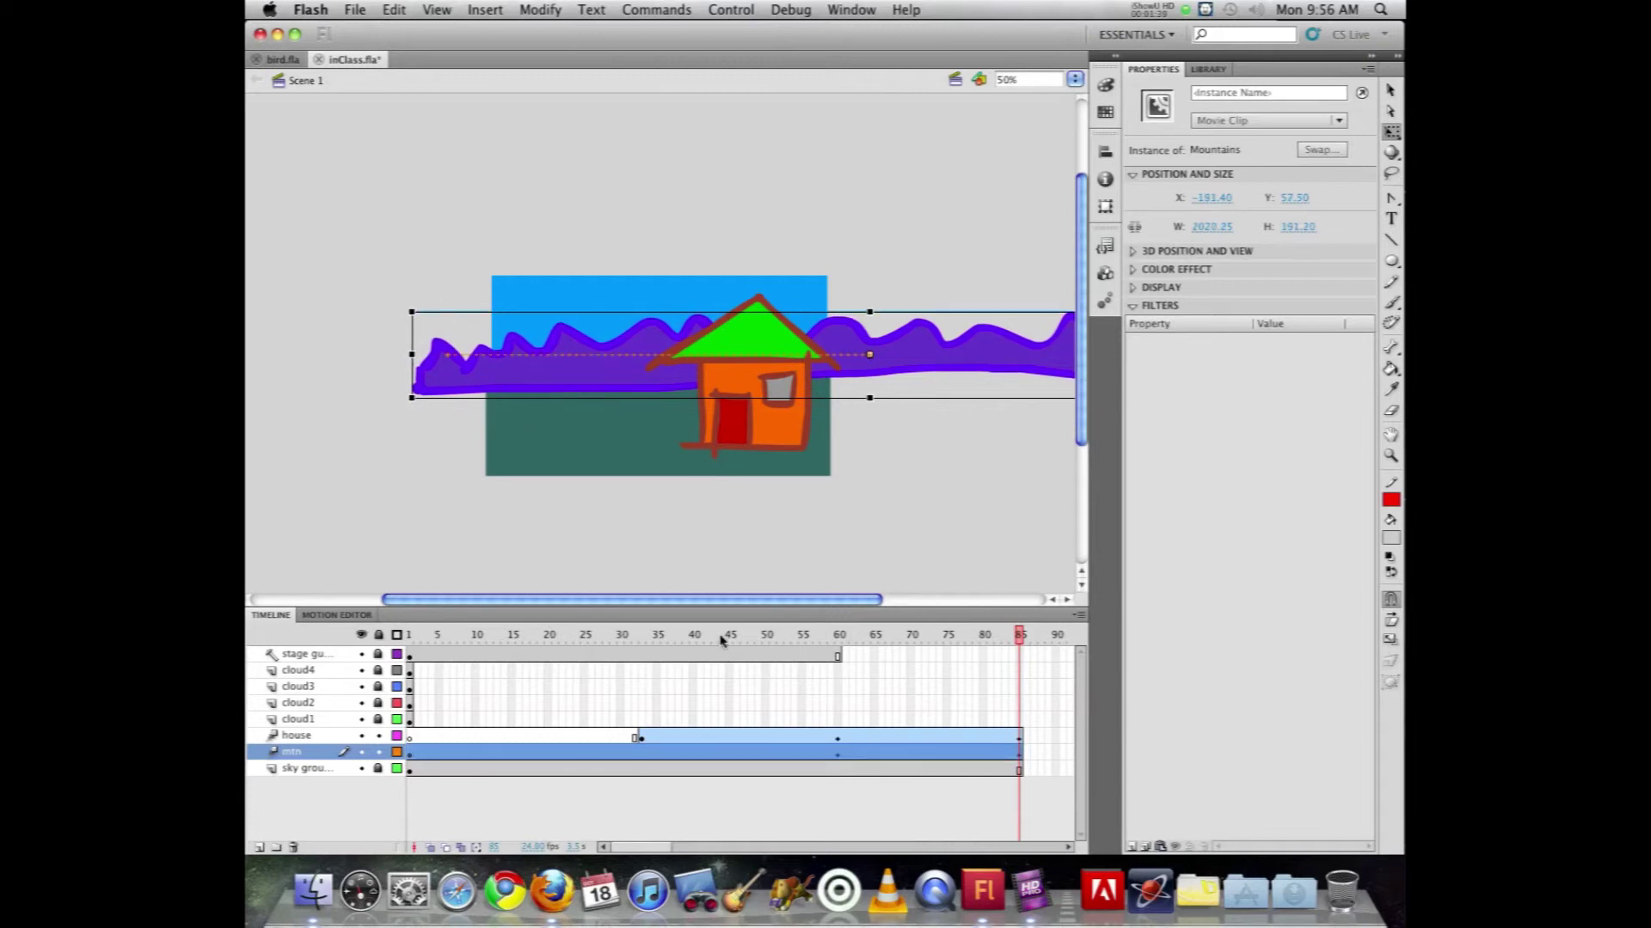
drag(1020, 634, 711, 553)
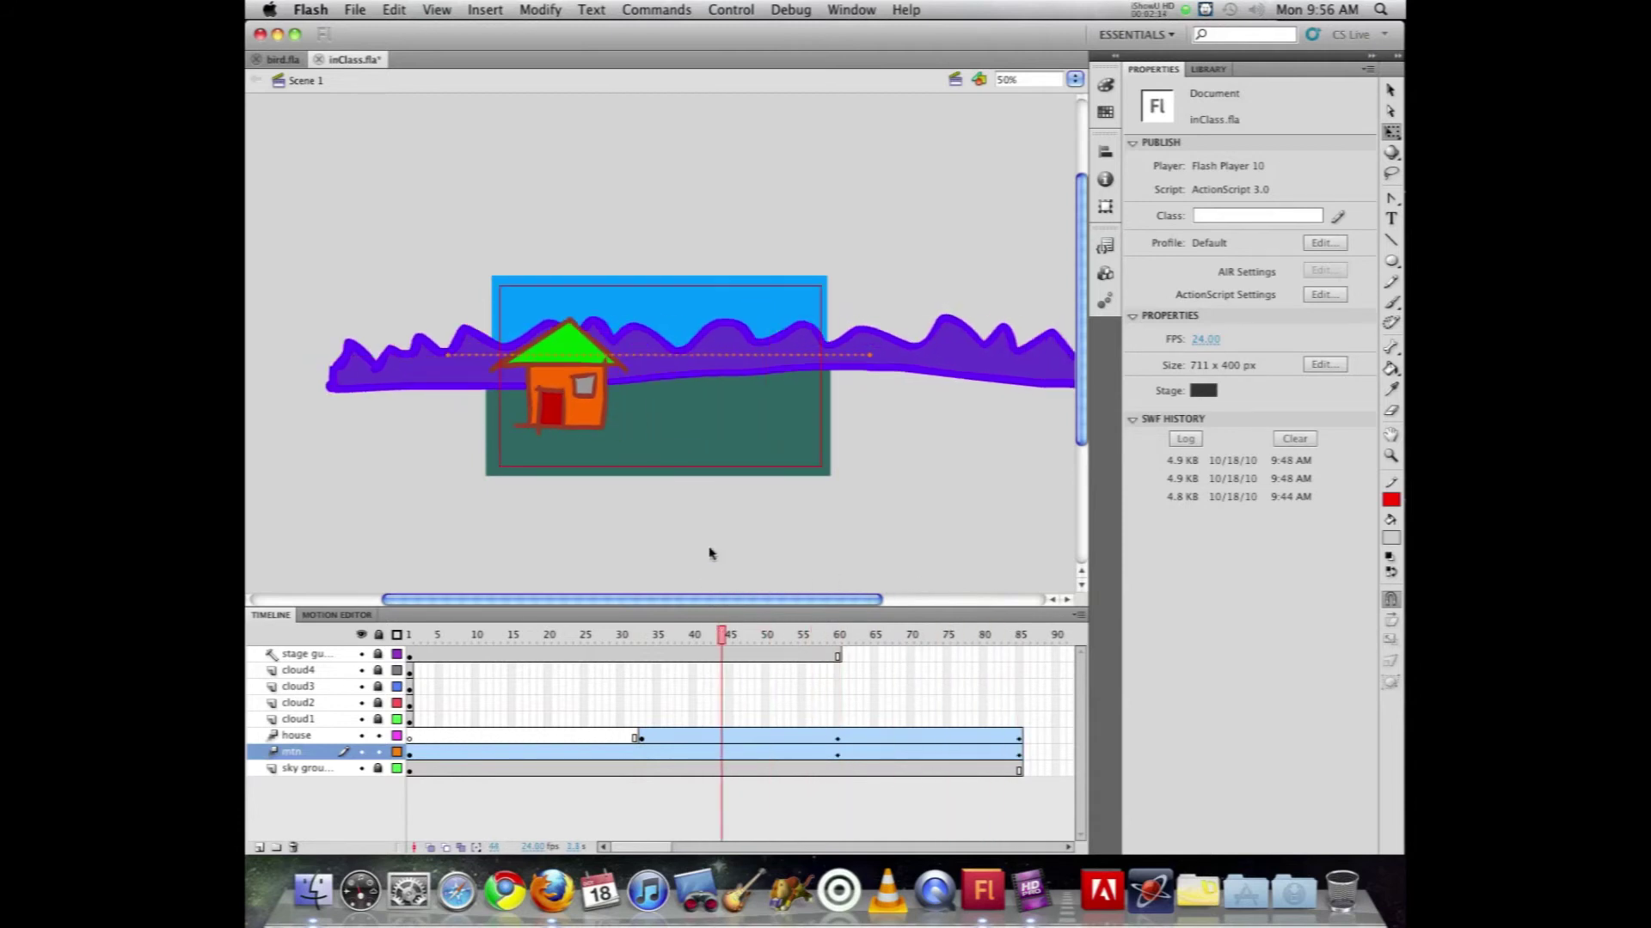
click(711, 554)
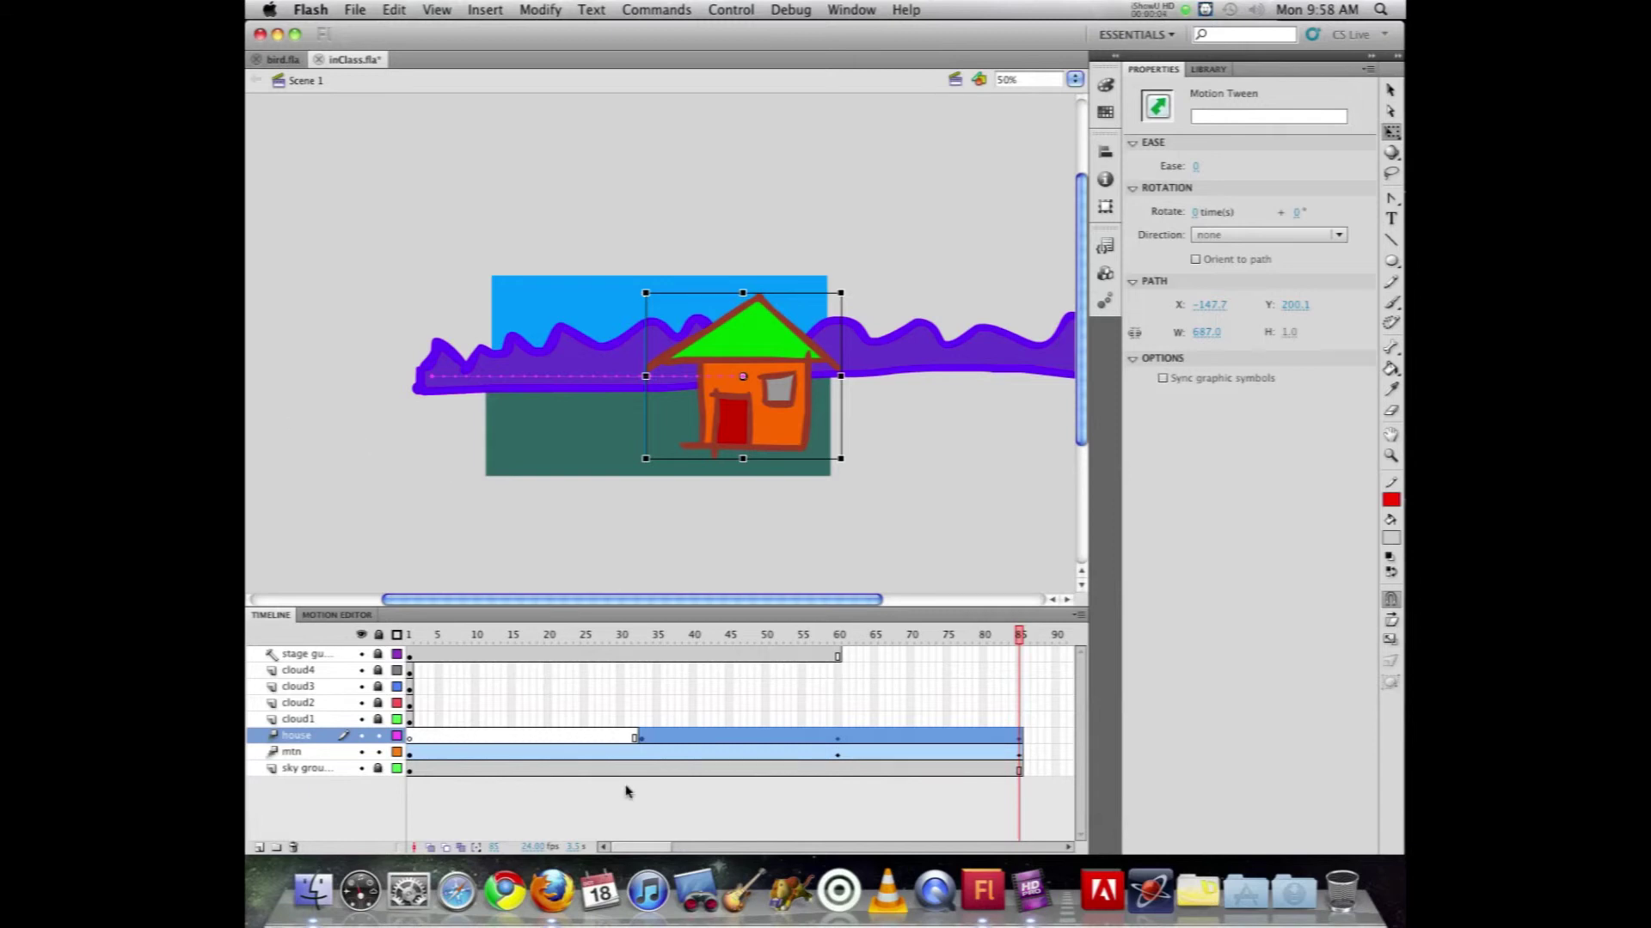
Step: Lock the house layer and extend the house, mtn and sky/ground layers together to frame 155
scroll(642, 851, right, 5)
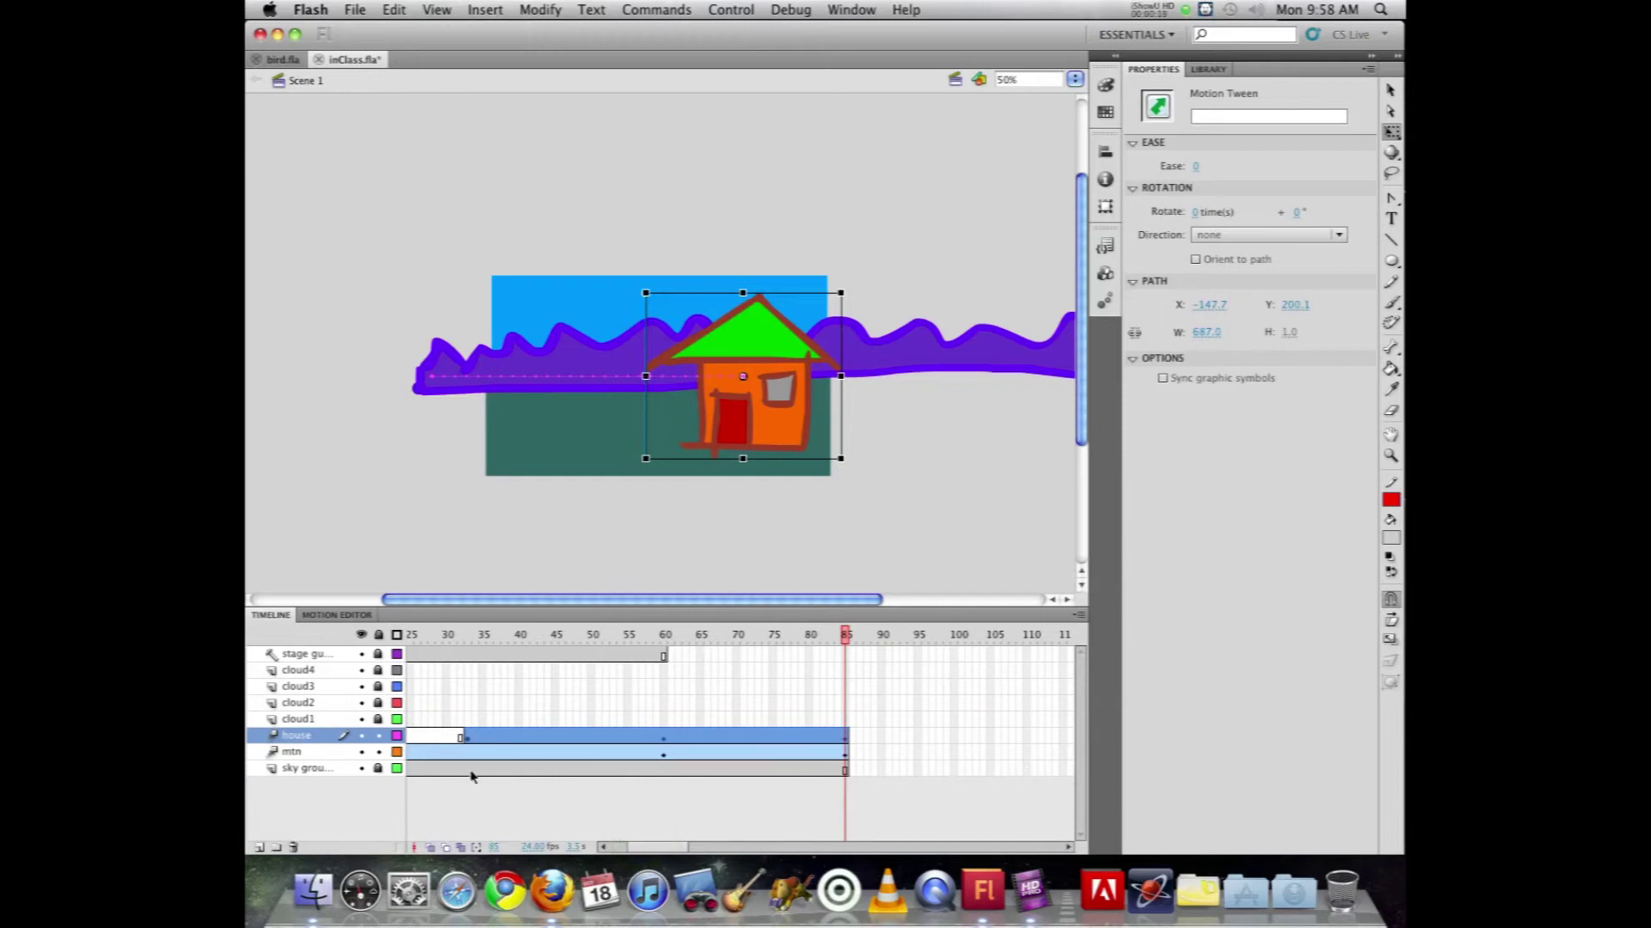
click(378, 736)
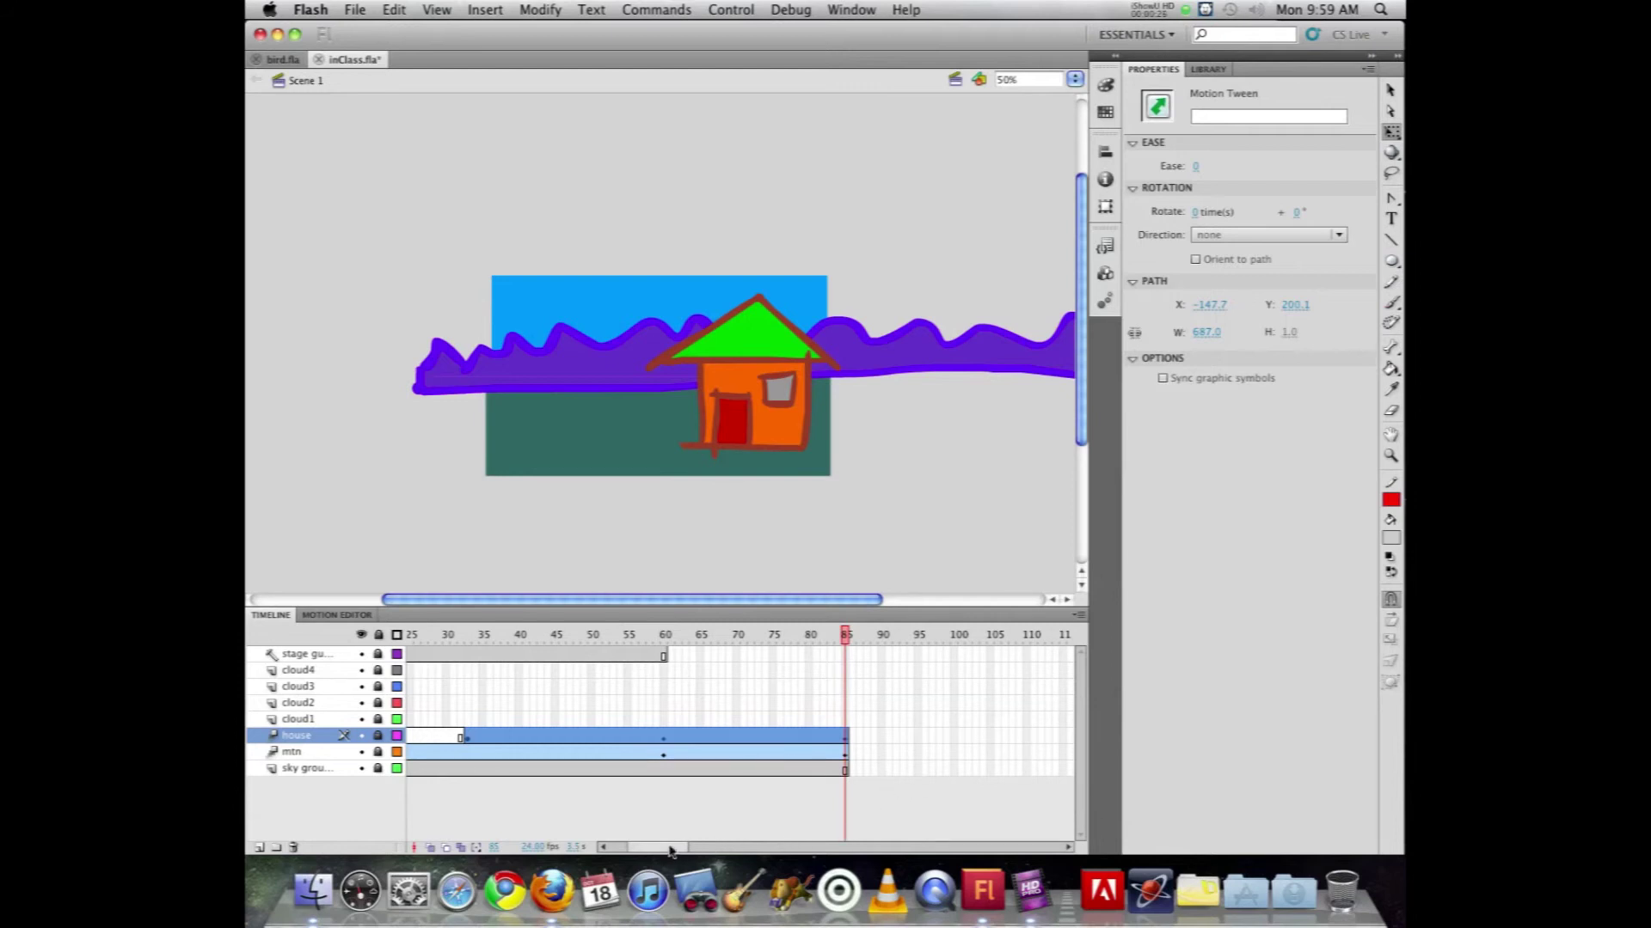
drag(670, 851, 701, 851)
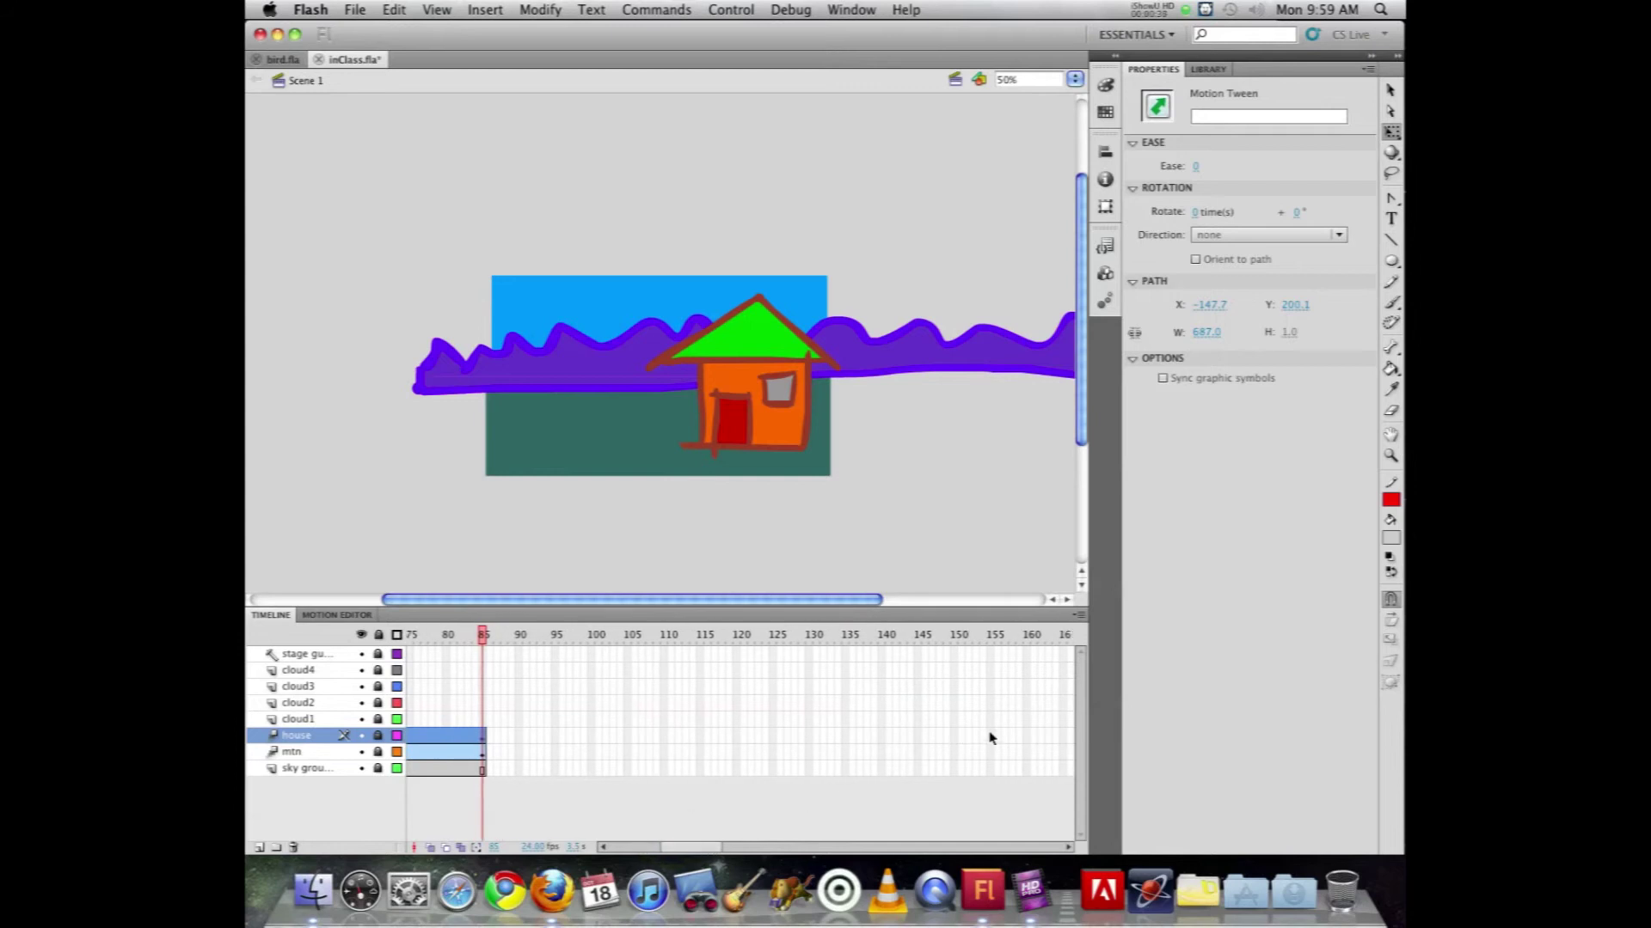
drag(989, 739, 986, 845)
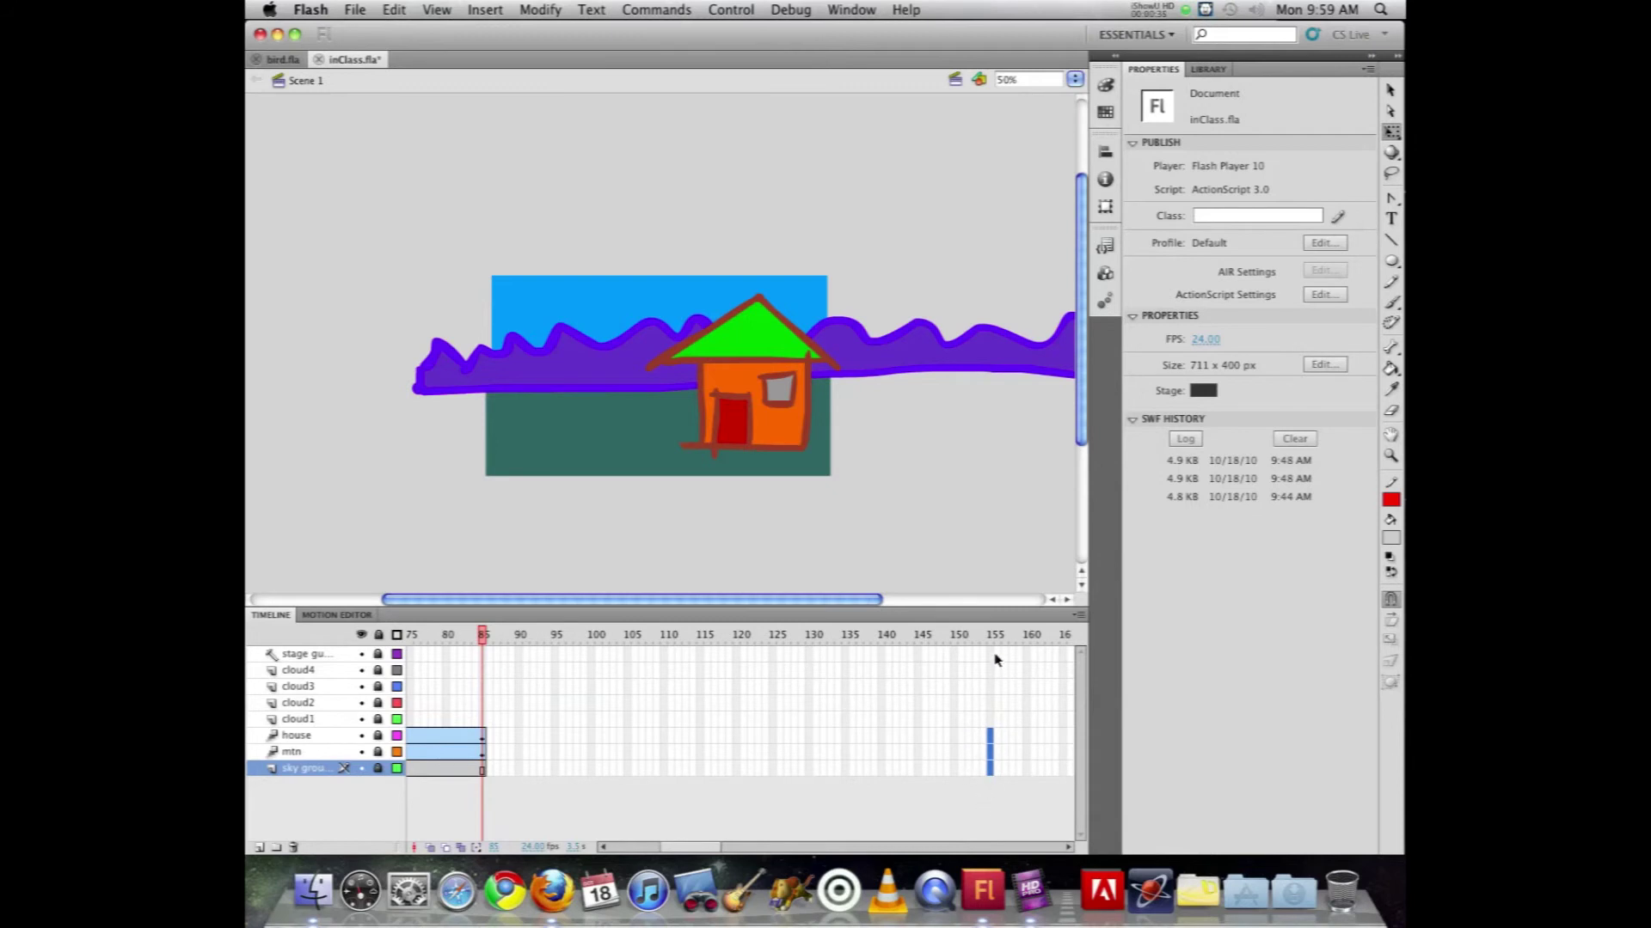
key(F5)
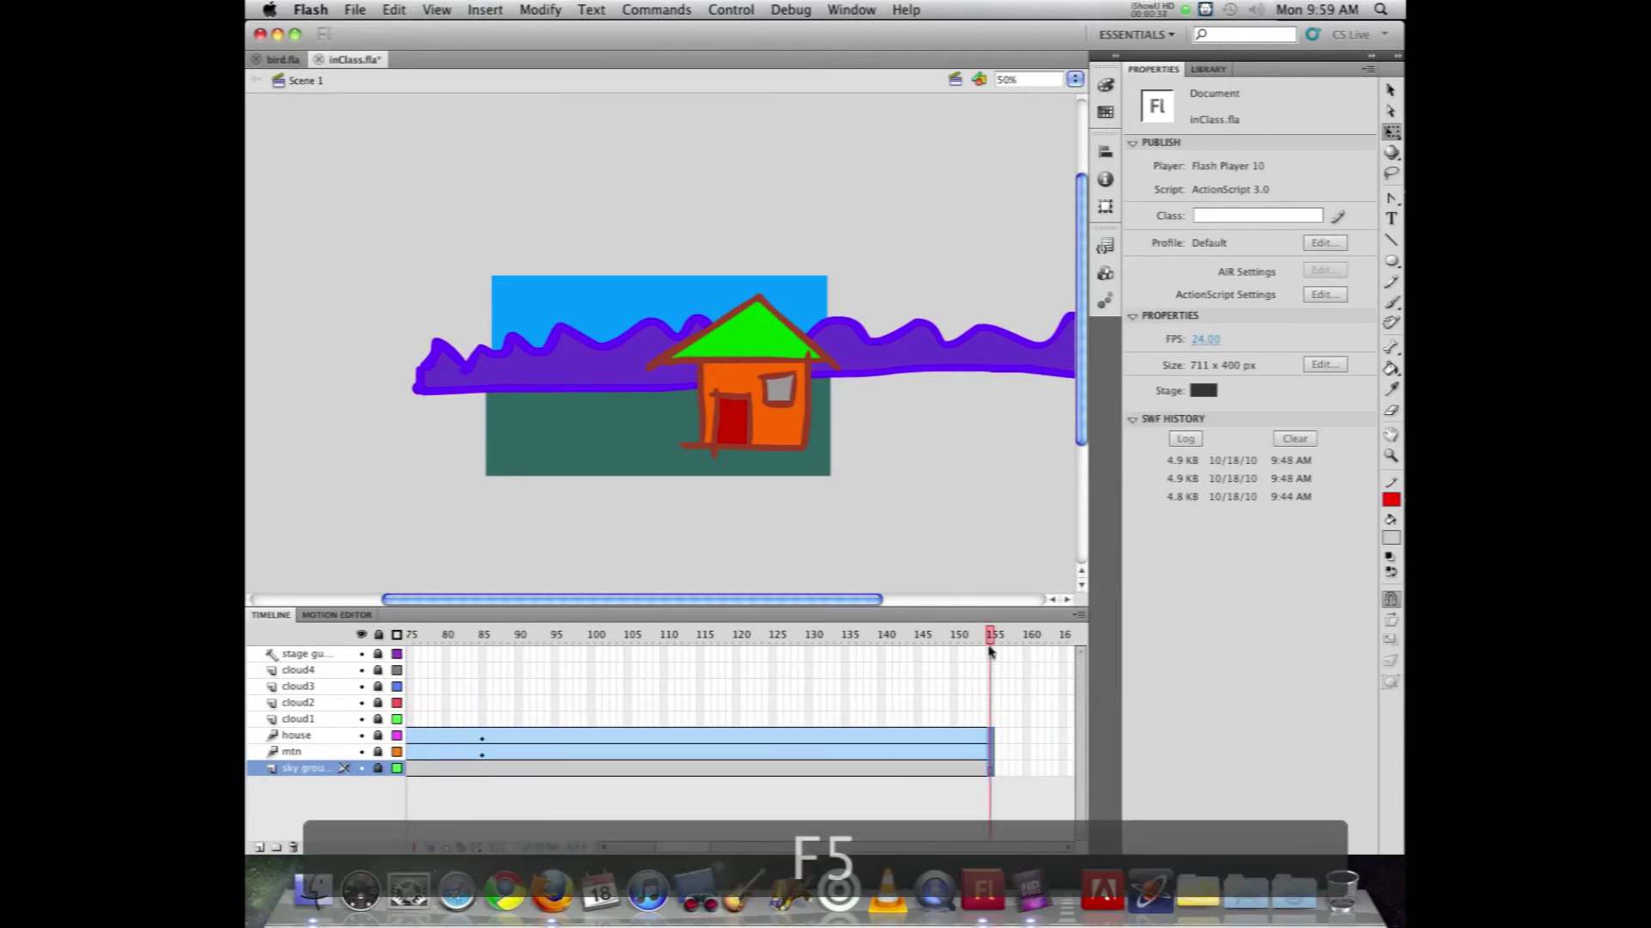
Step: Extend the house layer to frame 175, followed by the mtn and sky/ground layers to the same frame
drag(991, 638, 1090, 653)
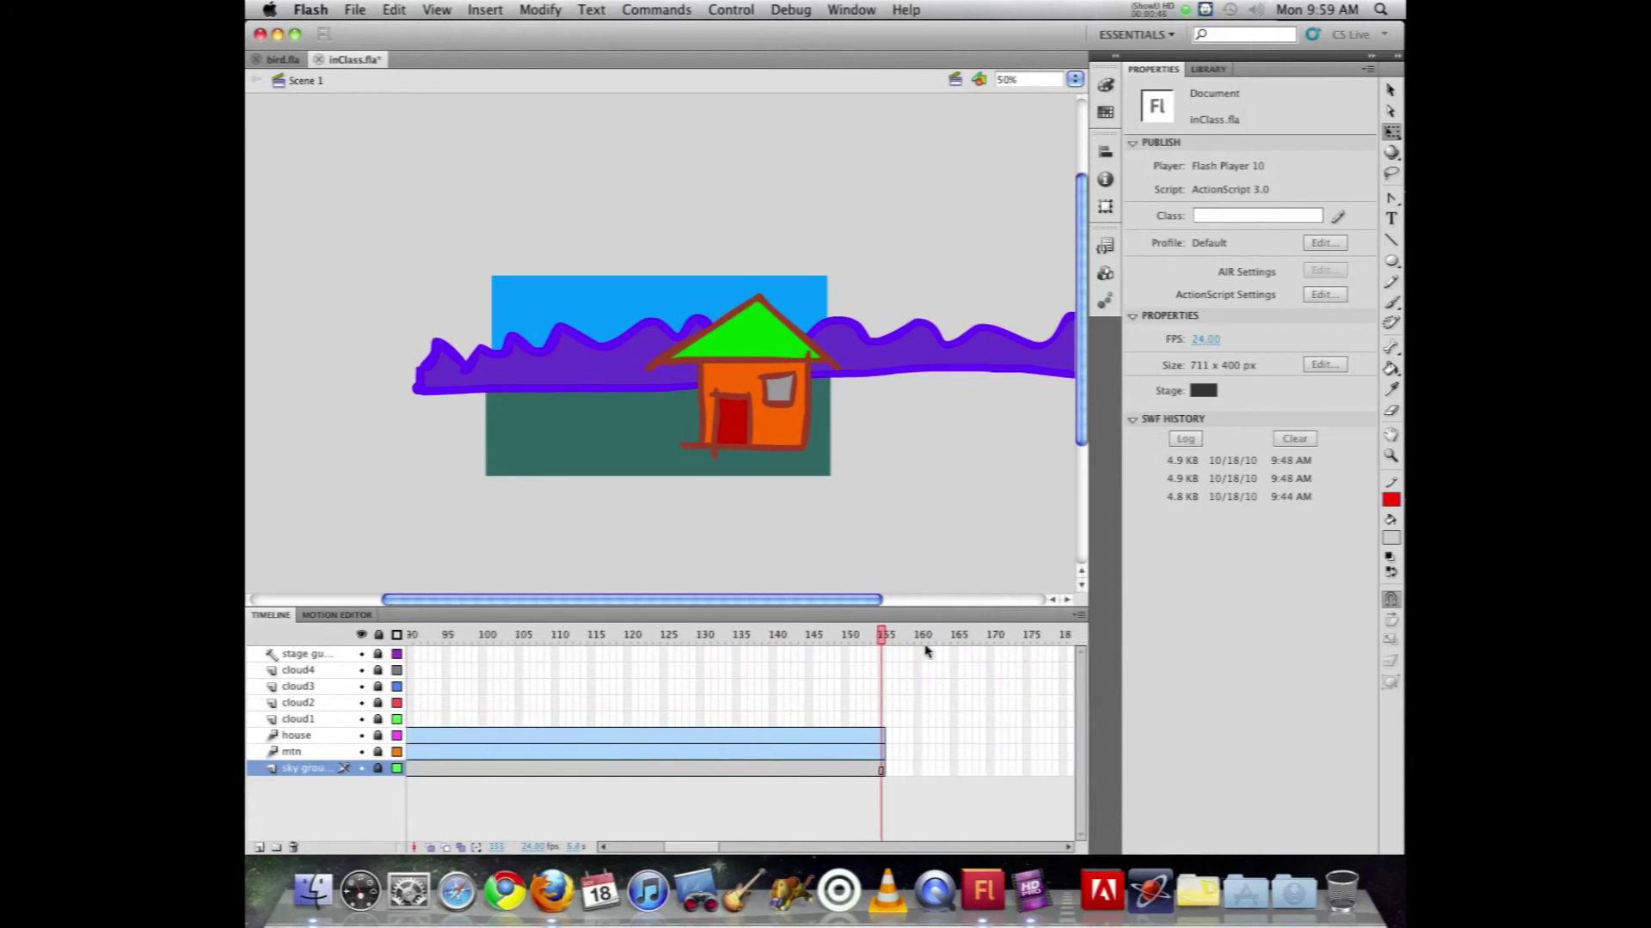
click(1023, 742)
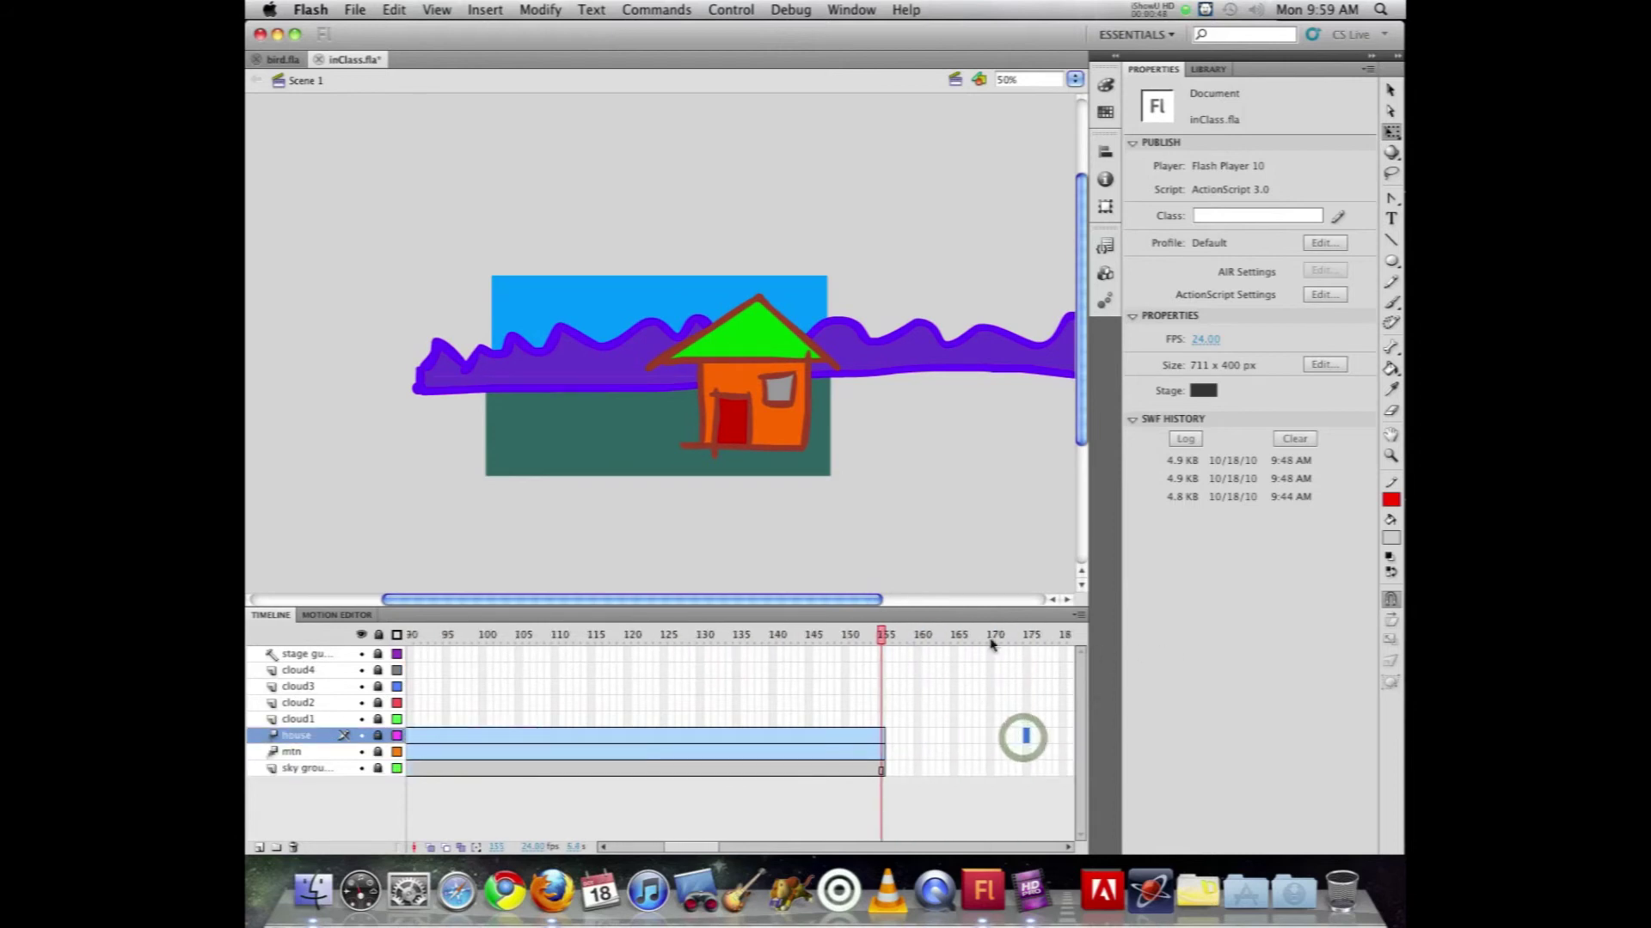
key(F5)
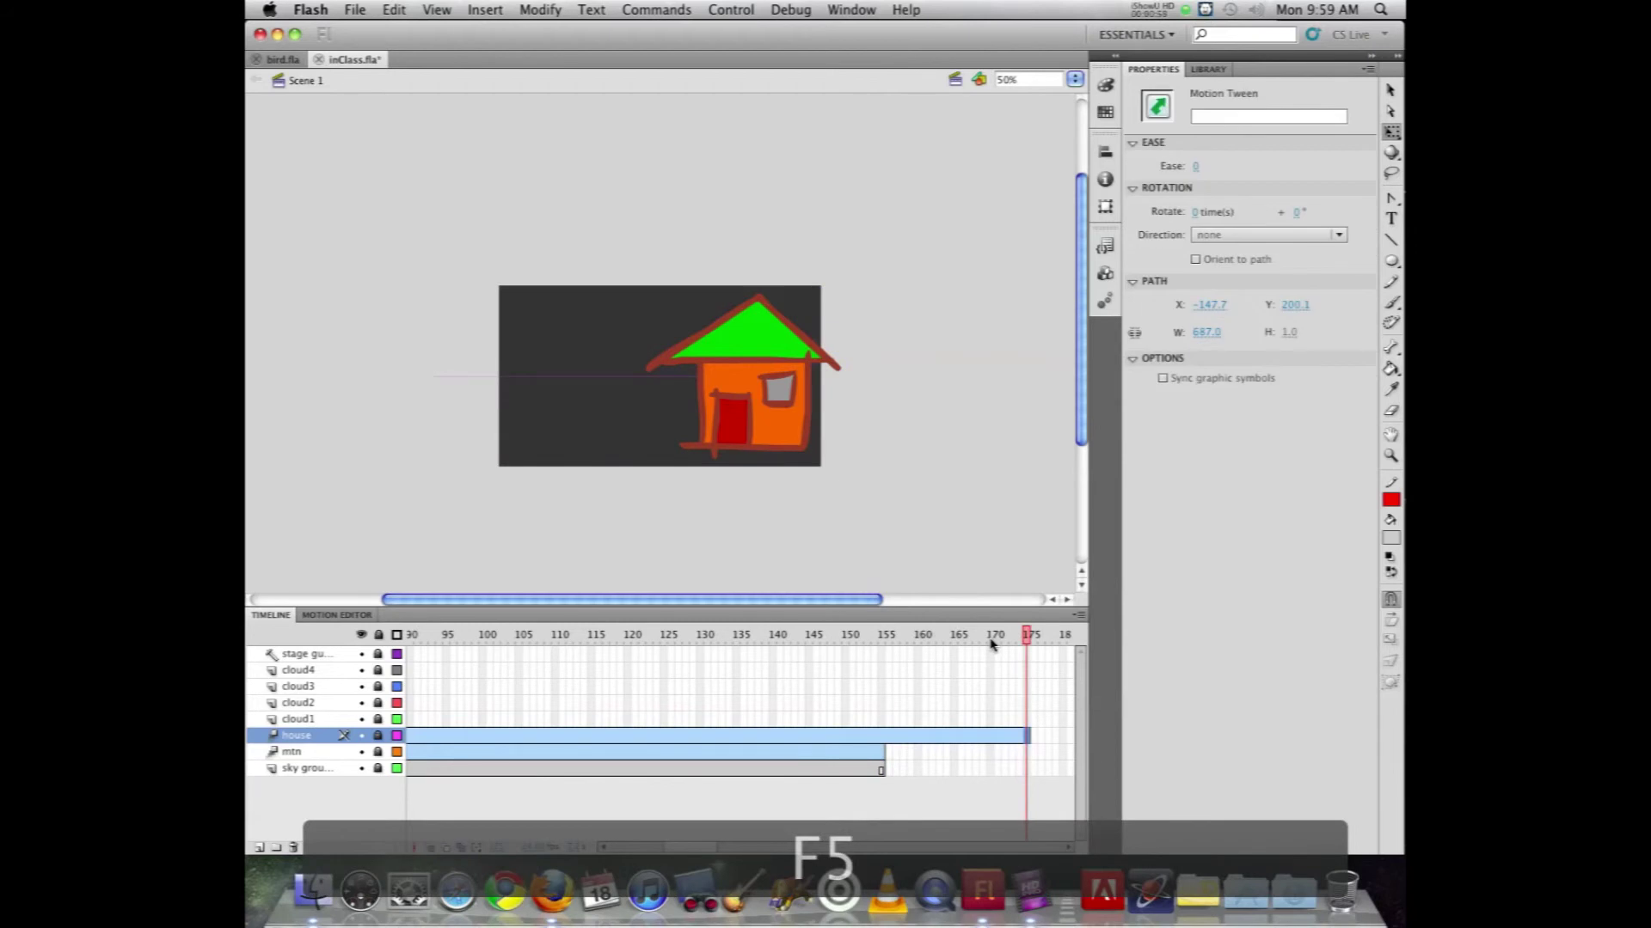
mouse_move(695, 849)
mouse_down()
mouse_move(651, 851)
mouse_move(696, 849)
mouse_up()
drag(1003, 750, 1008, 765)
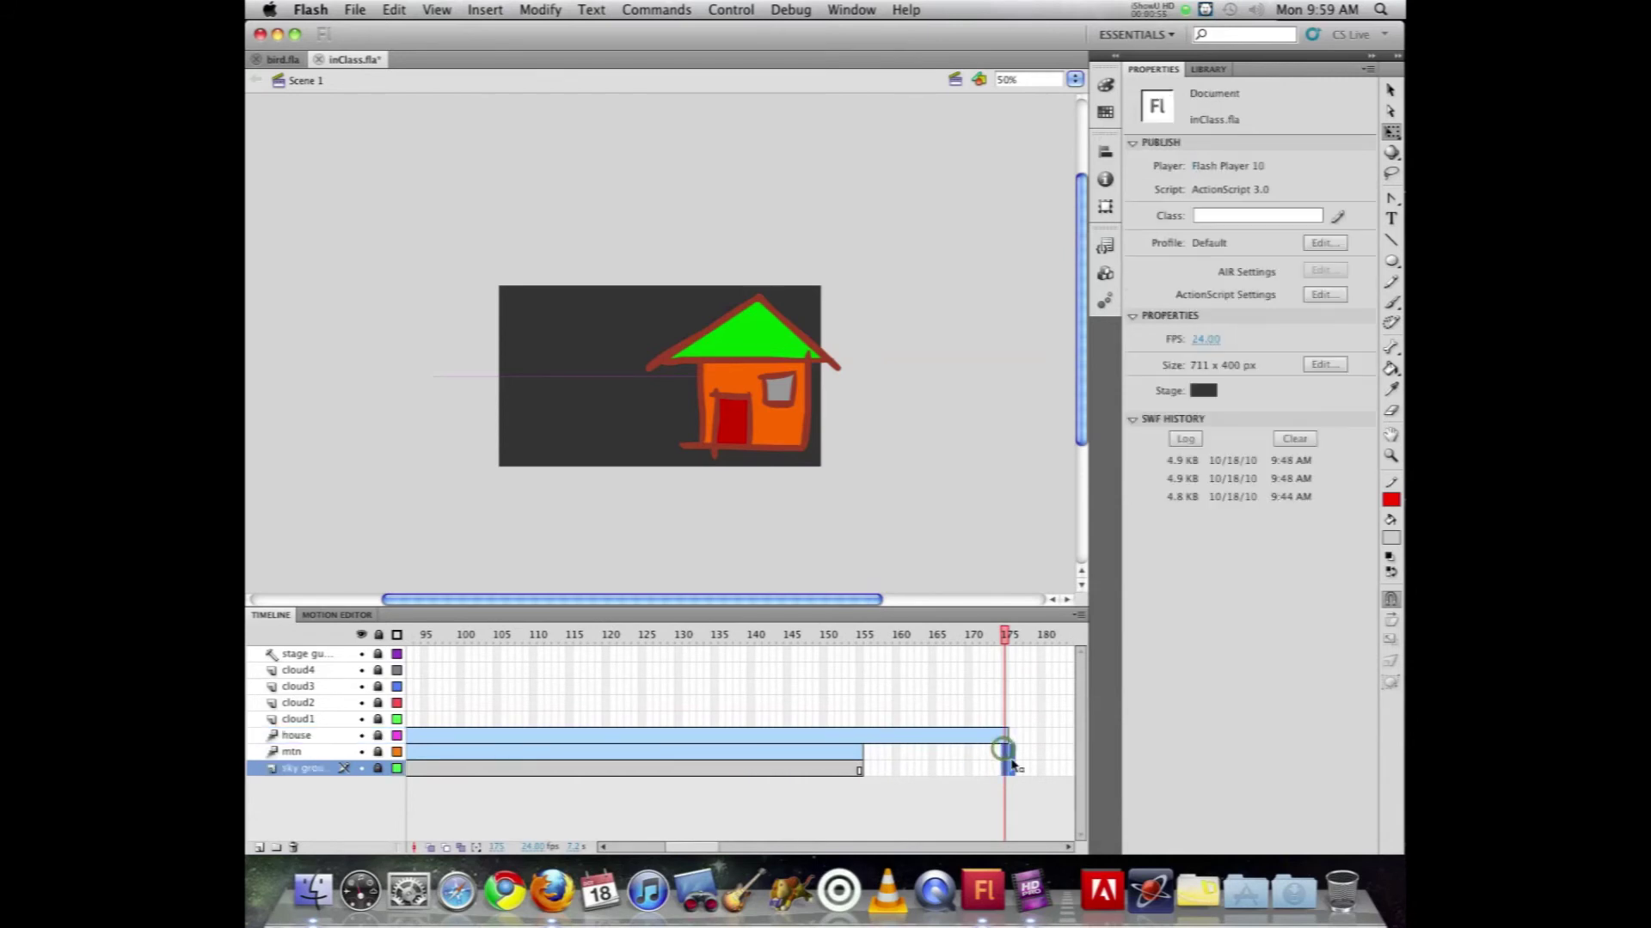
click(982, 764)
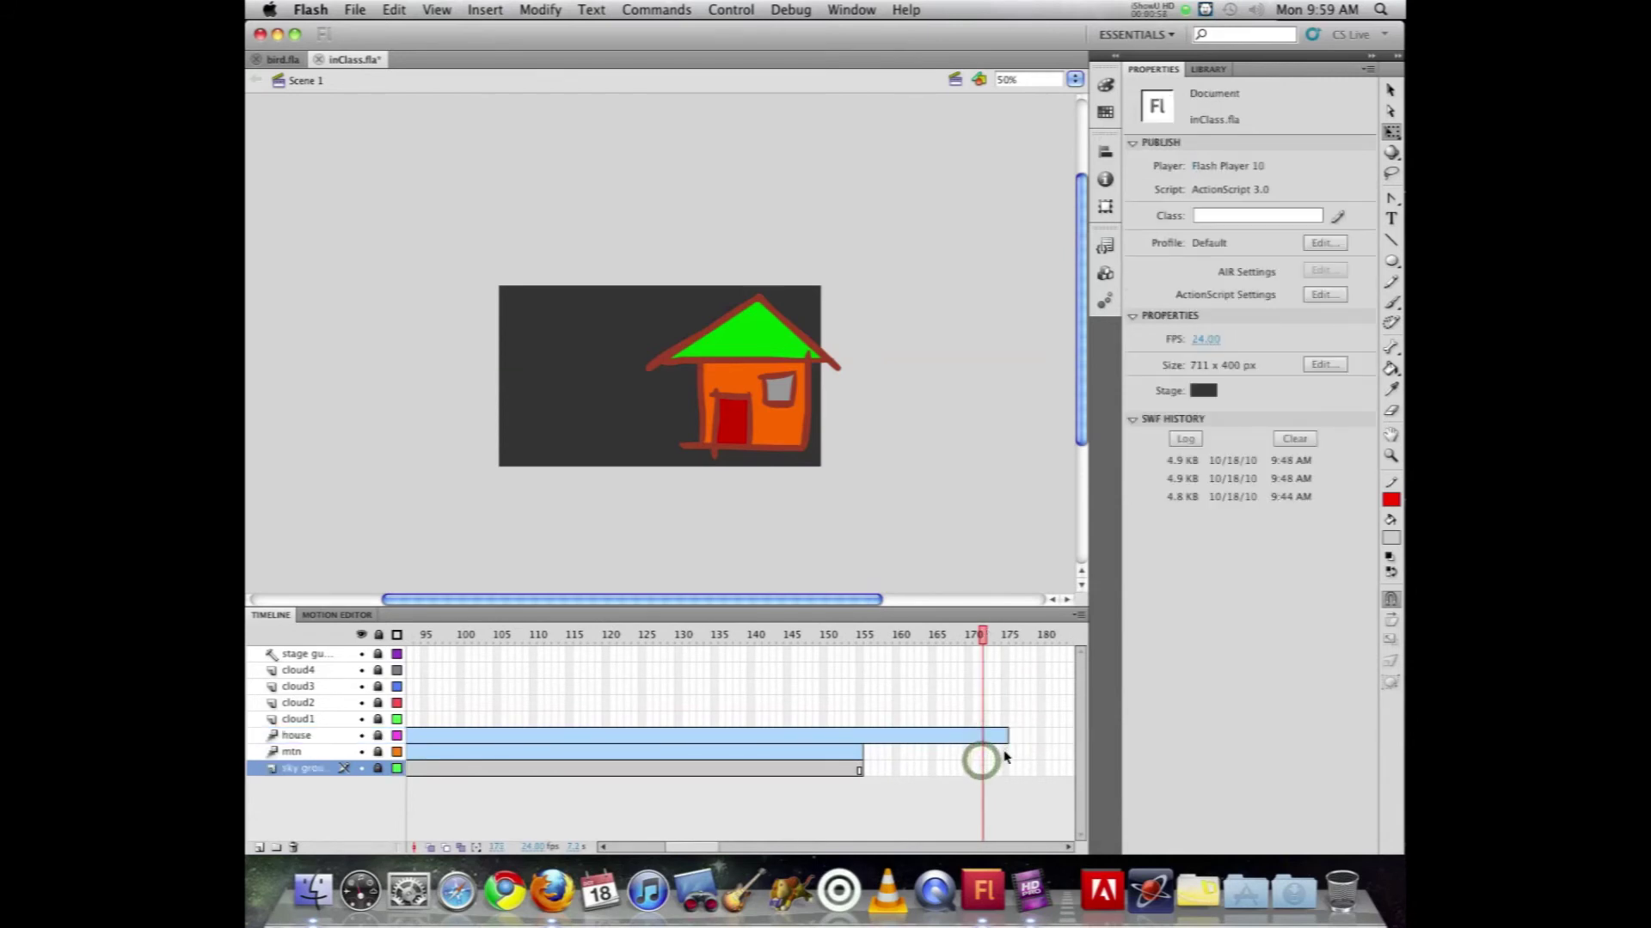
drag(1003, 751, 1005, 767)
key(F5)
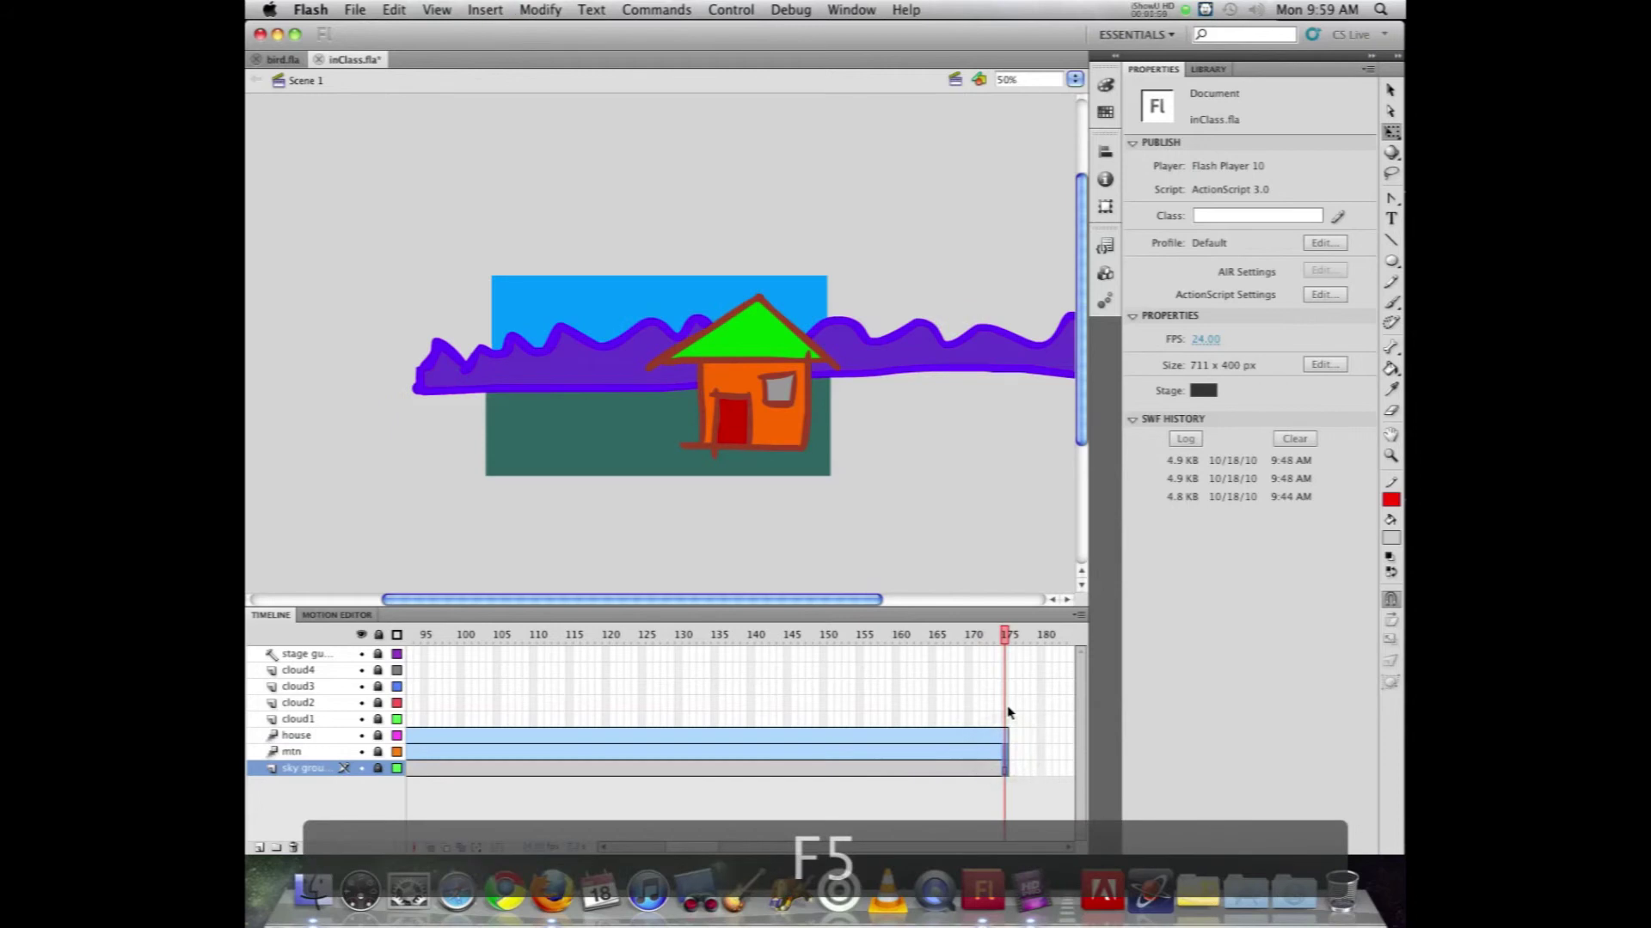
Step: Test the movie and close the preview, scrub the timeline to frame 85, and return the playhead to frame 1
key(super+Return)
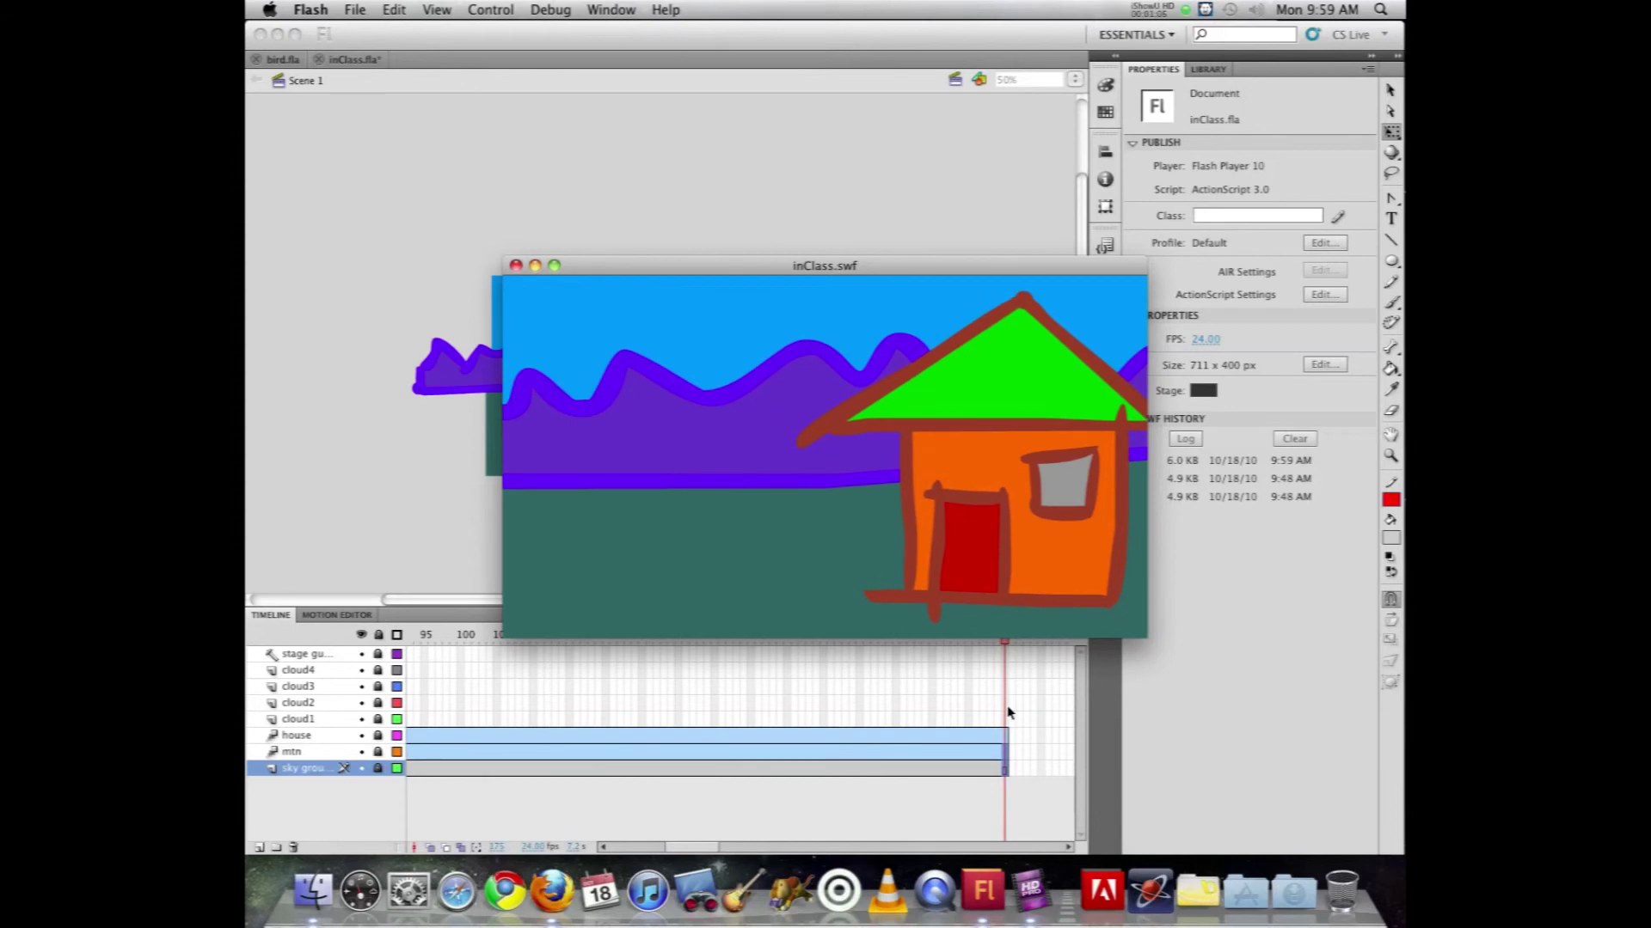
key(super+w)
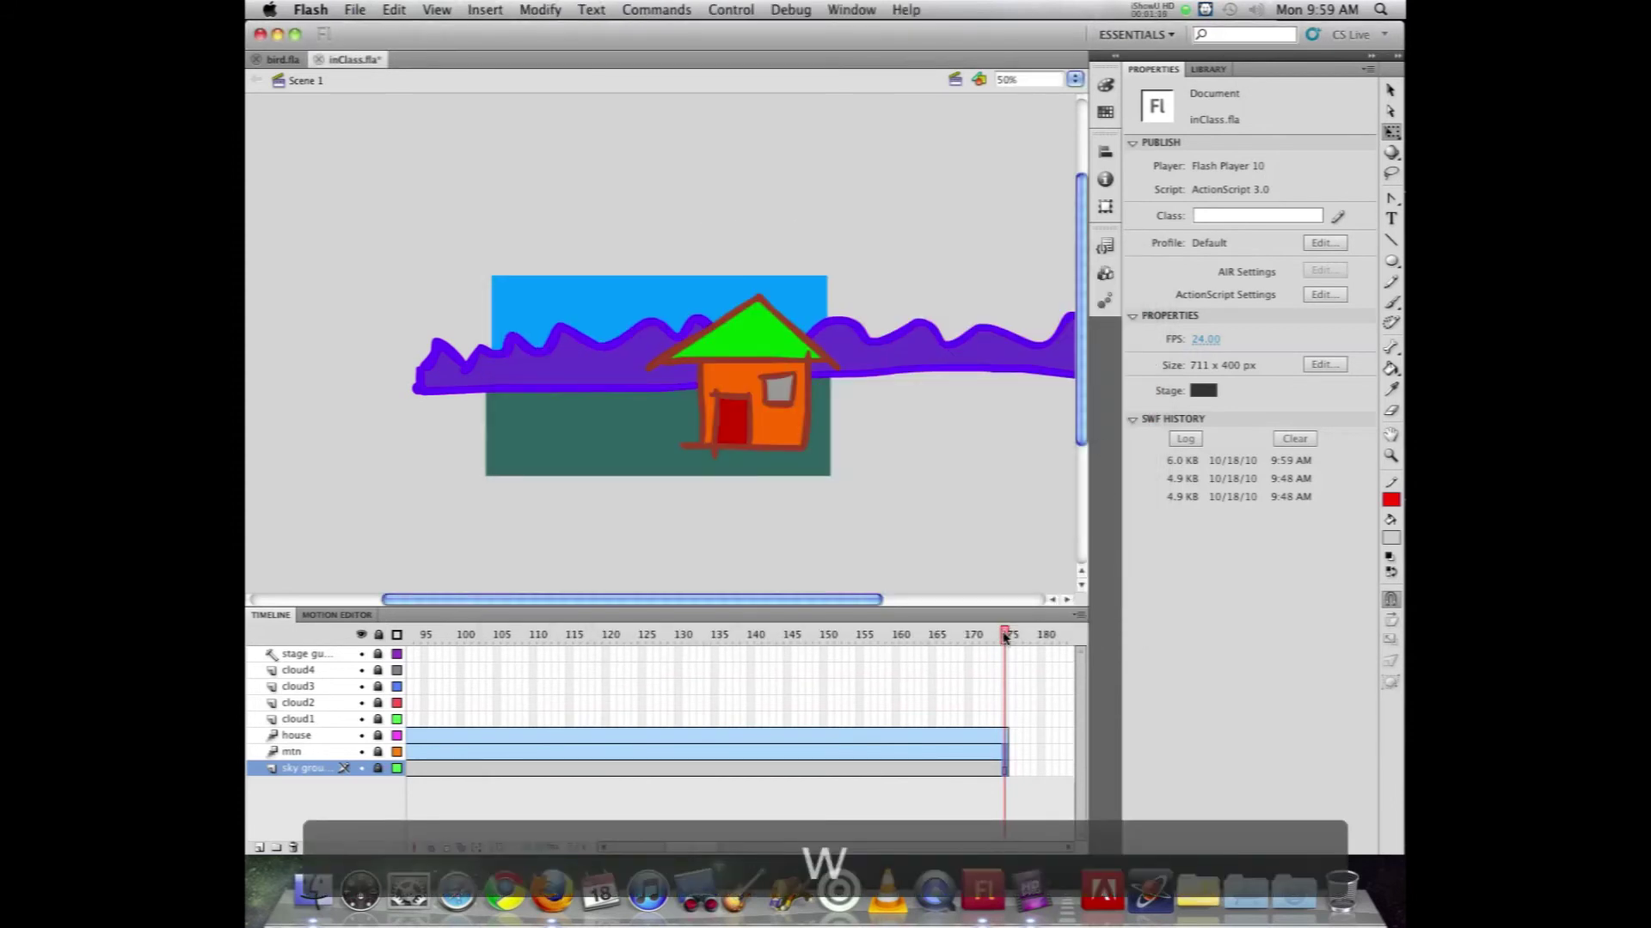
key(Return)
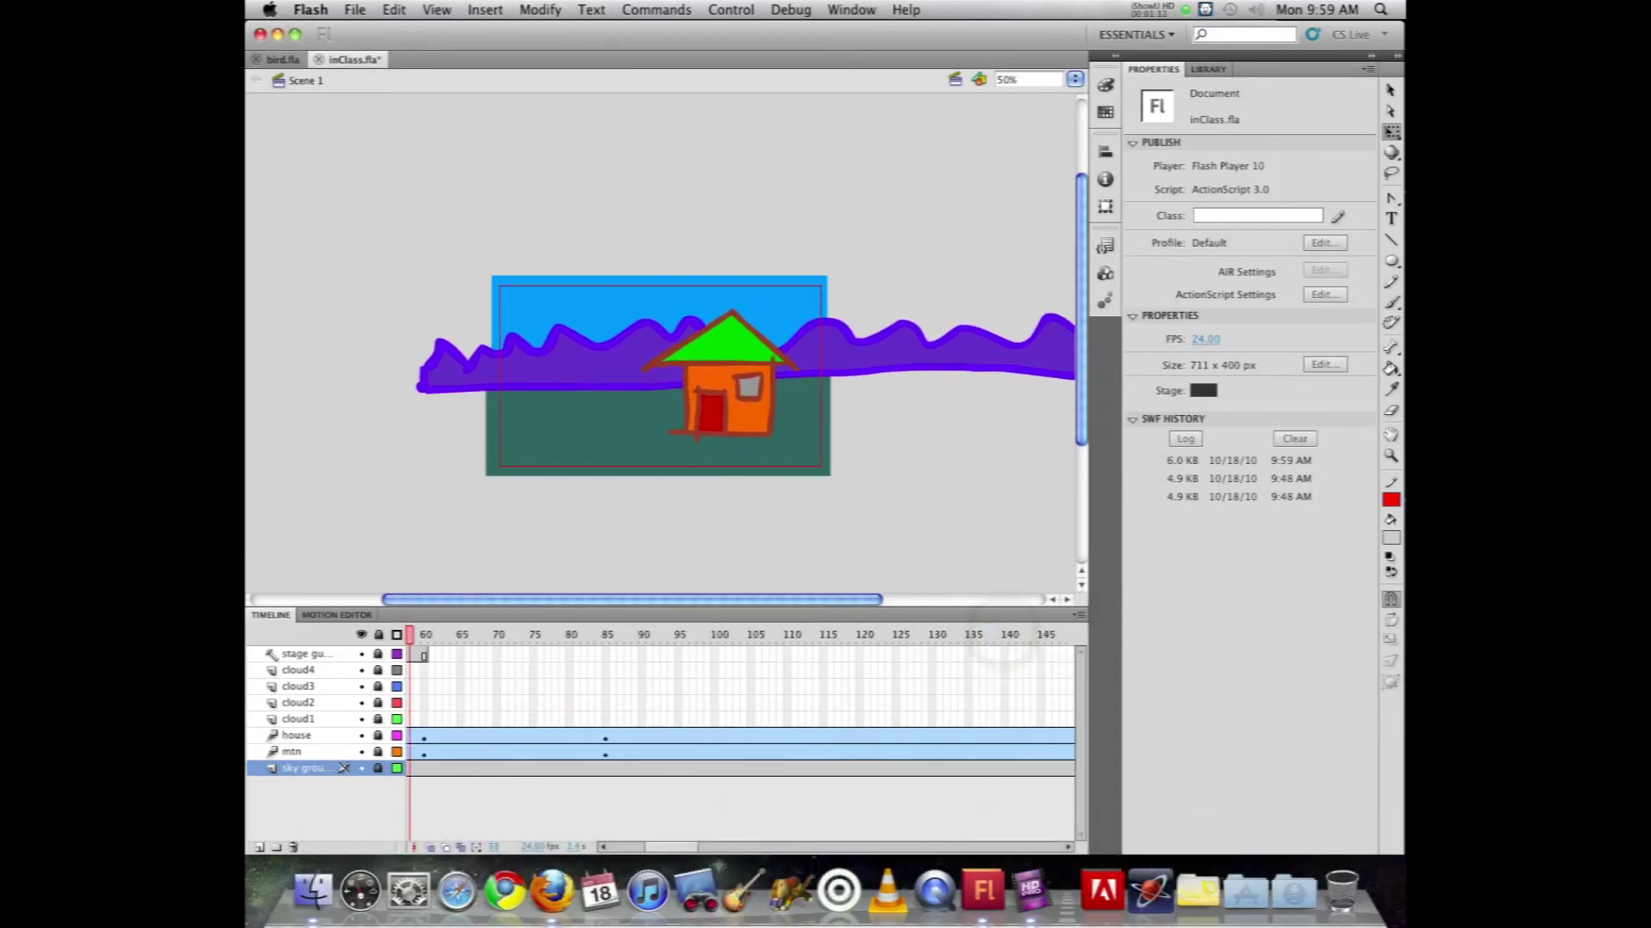
drag(410, 634, 970, 639)
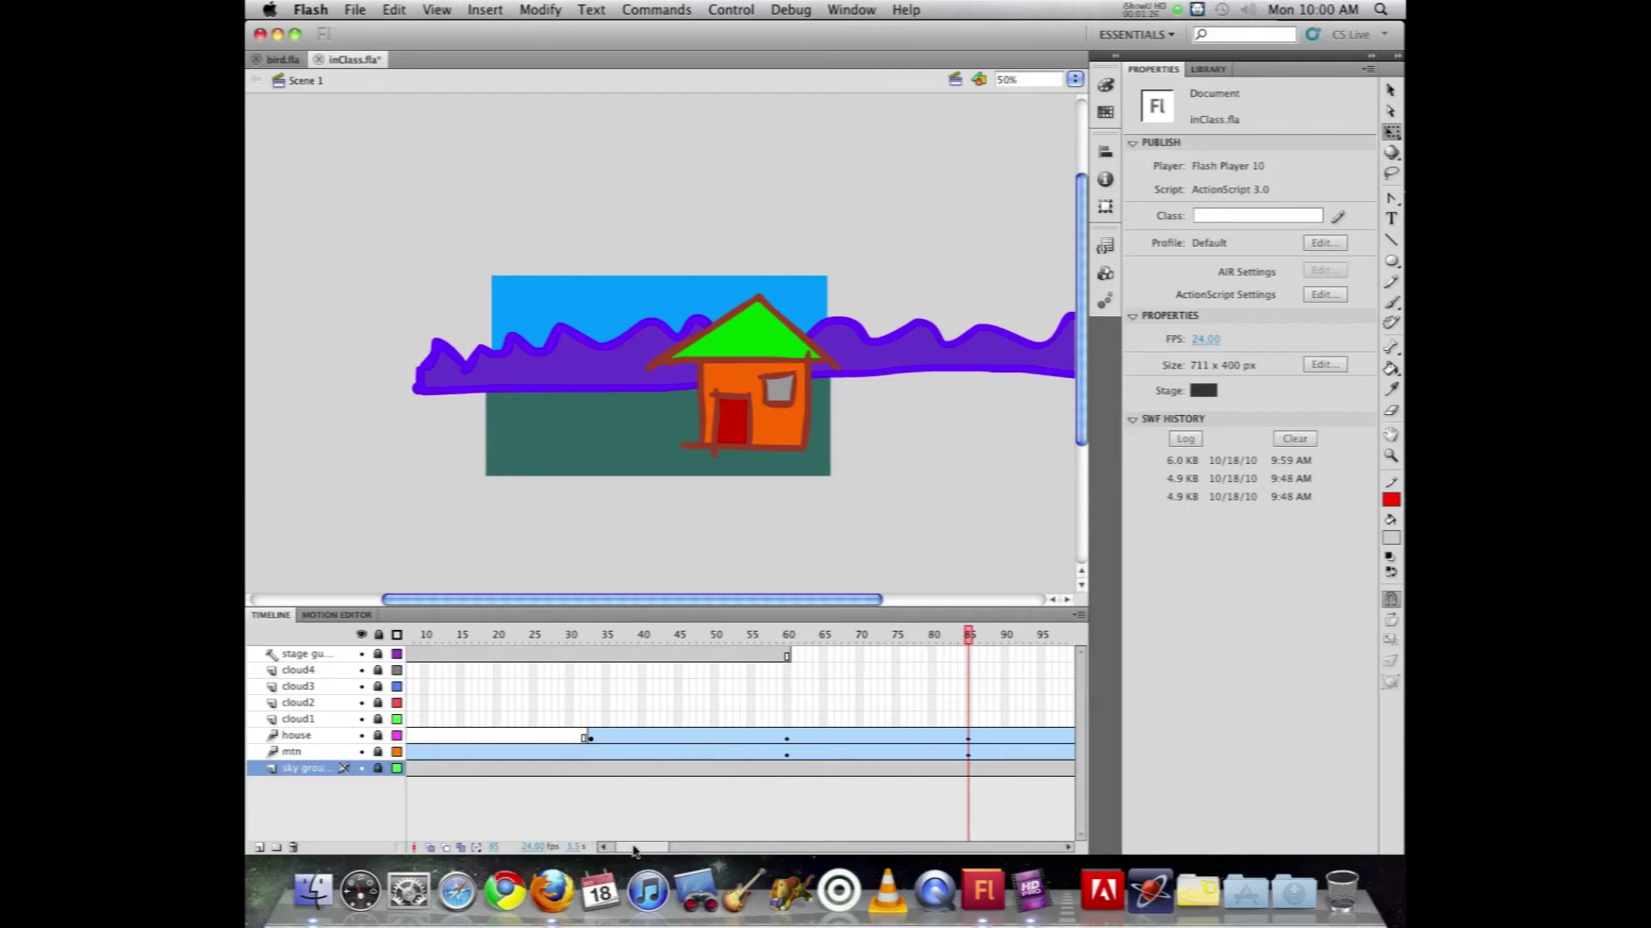
drag(633, 851, 625, 851)
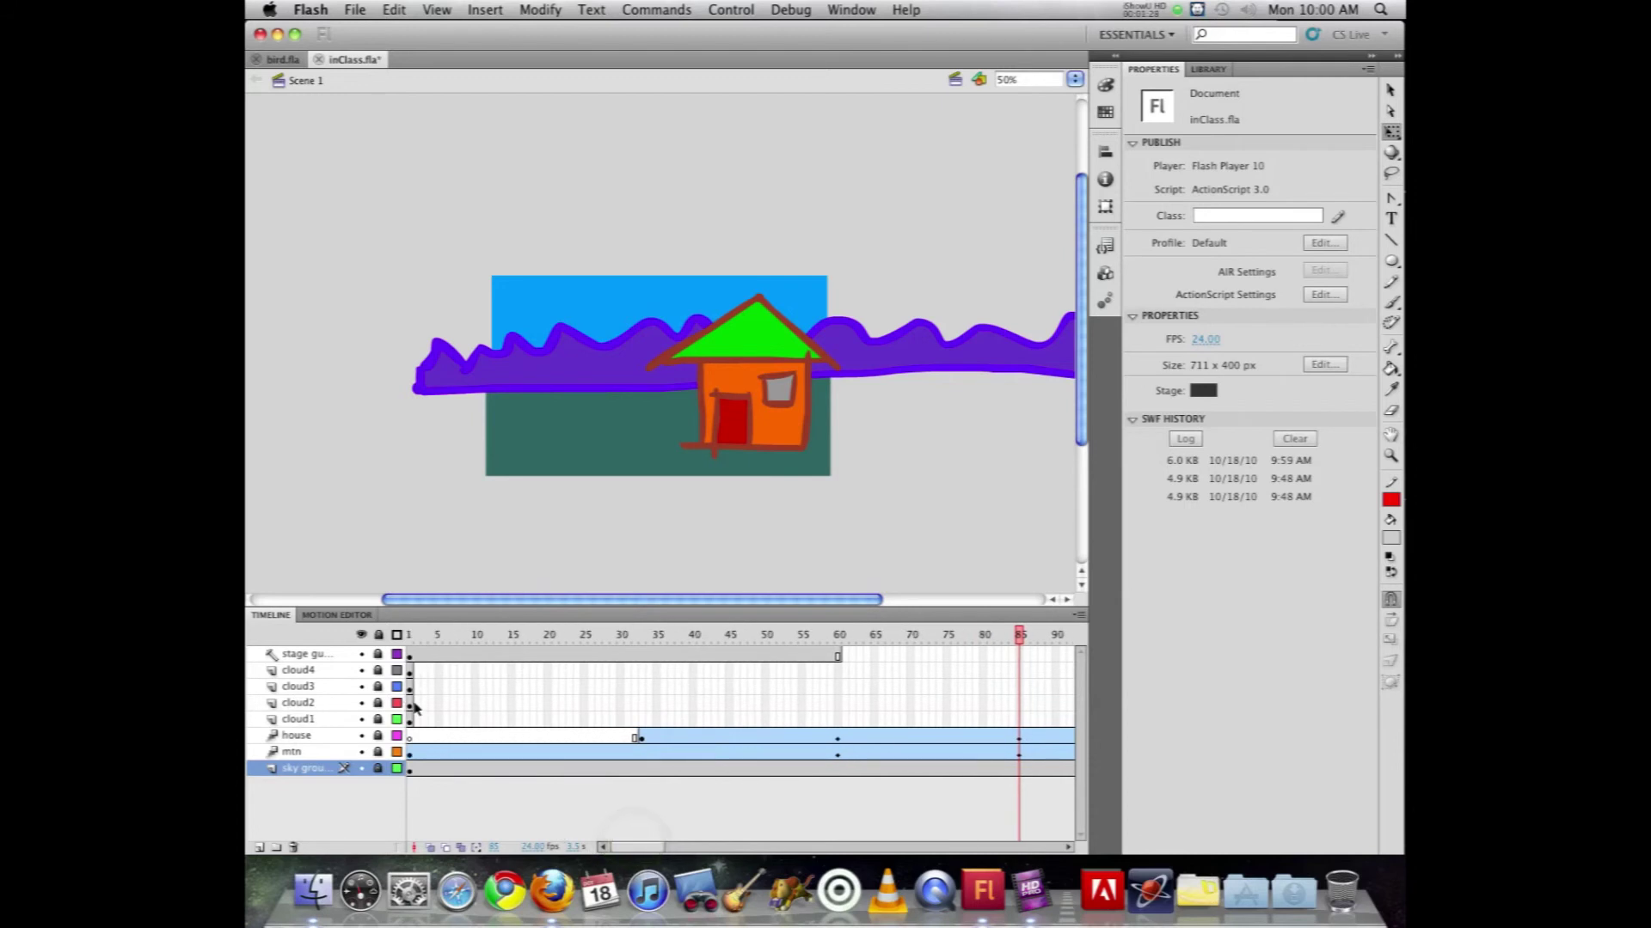
click(409, 633)
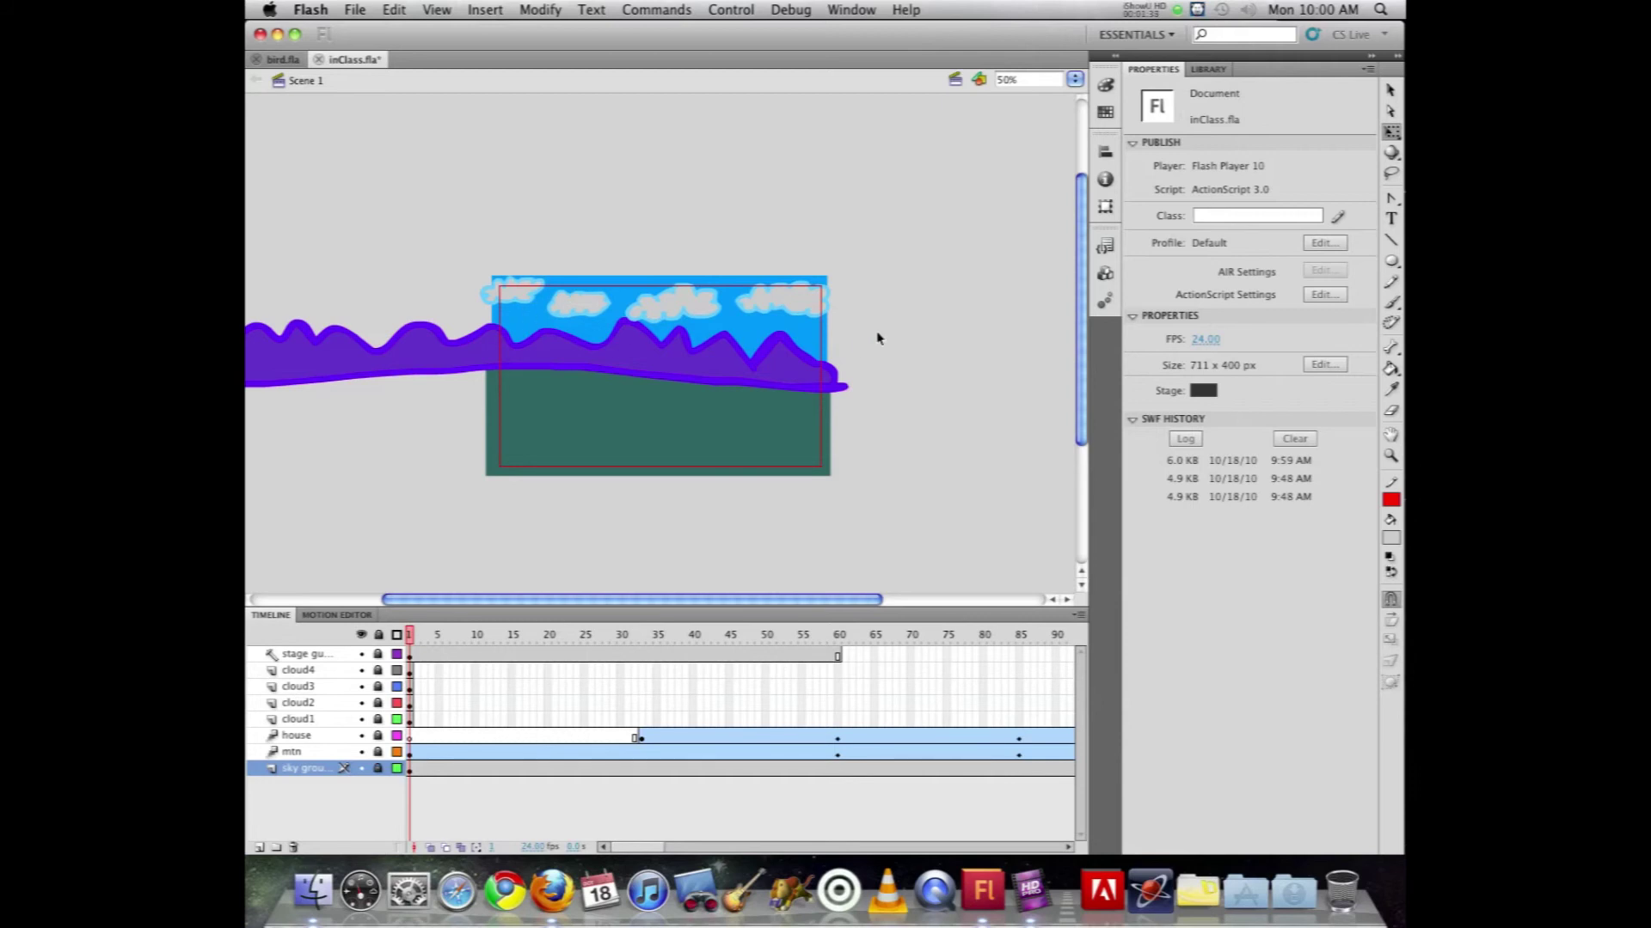
right_click(410, 723)
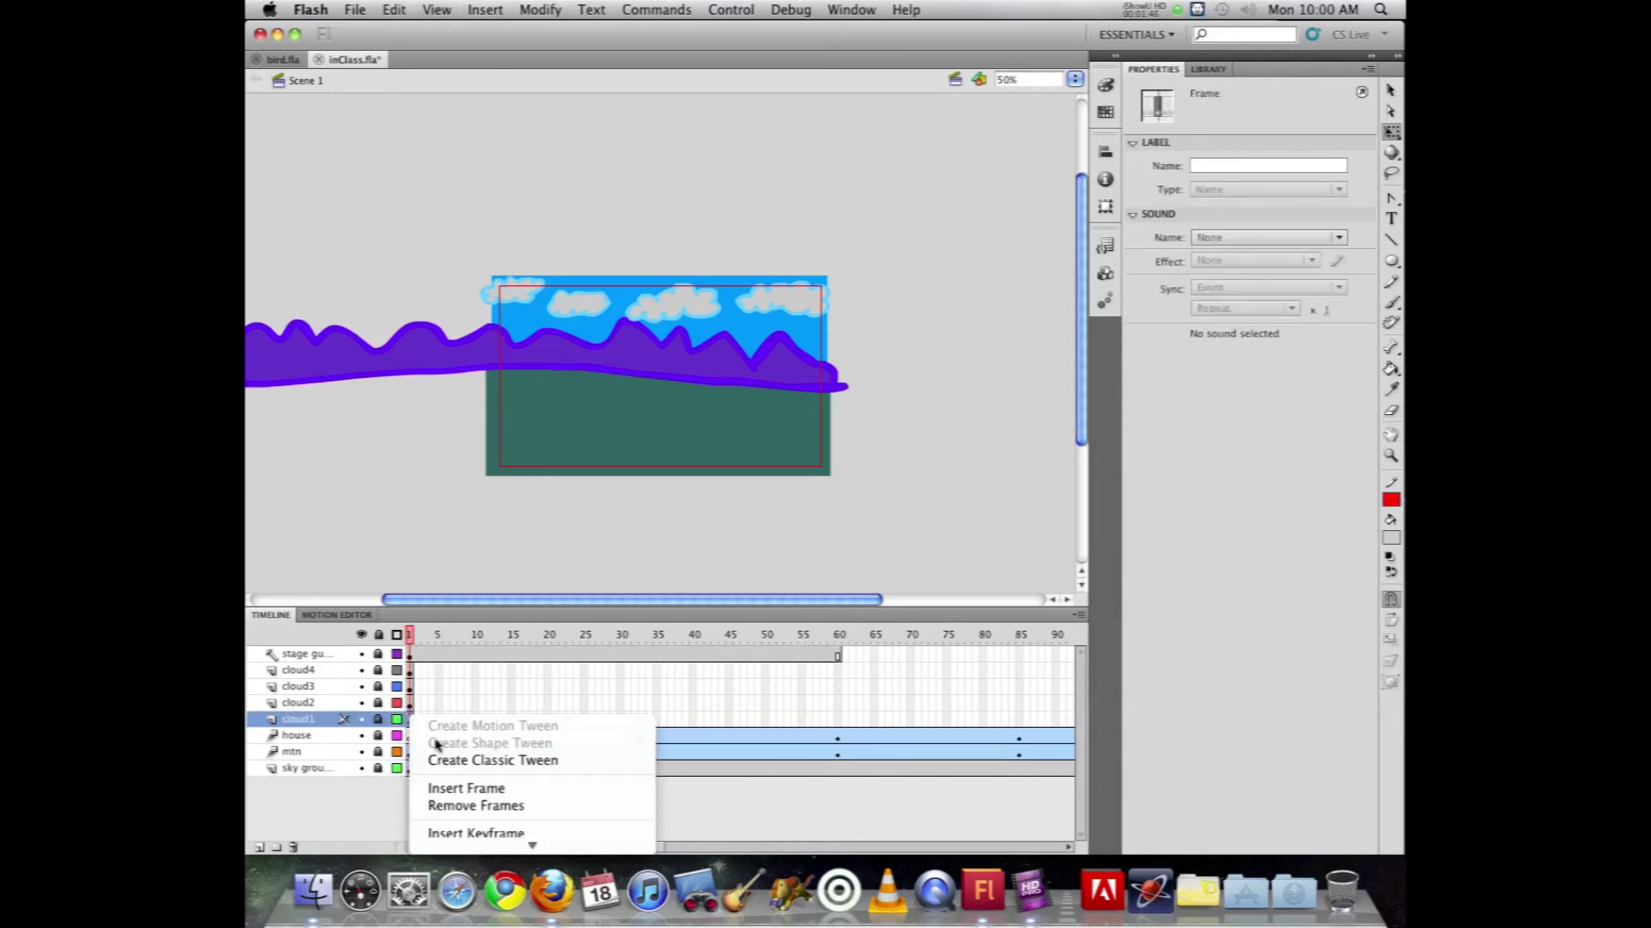
click(439, 685)
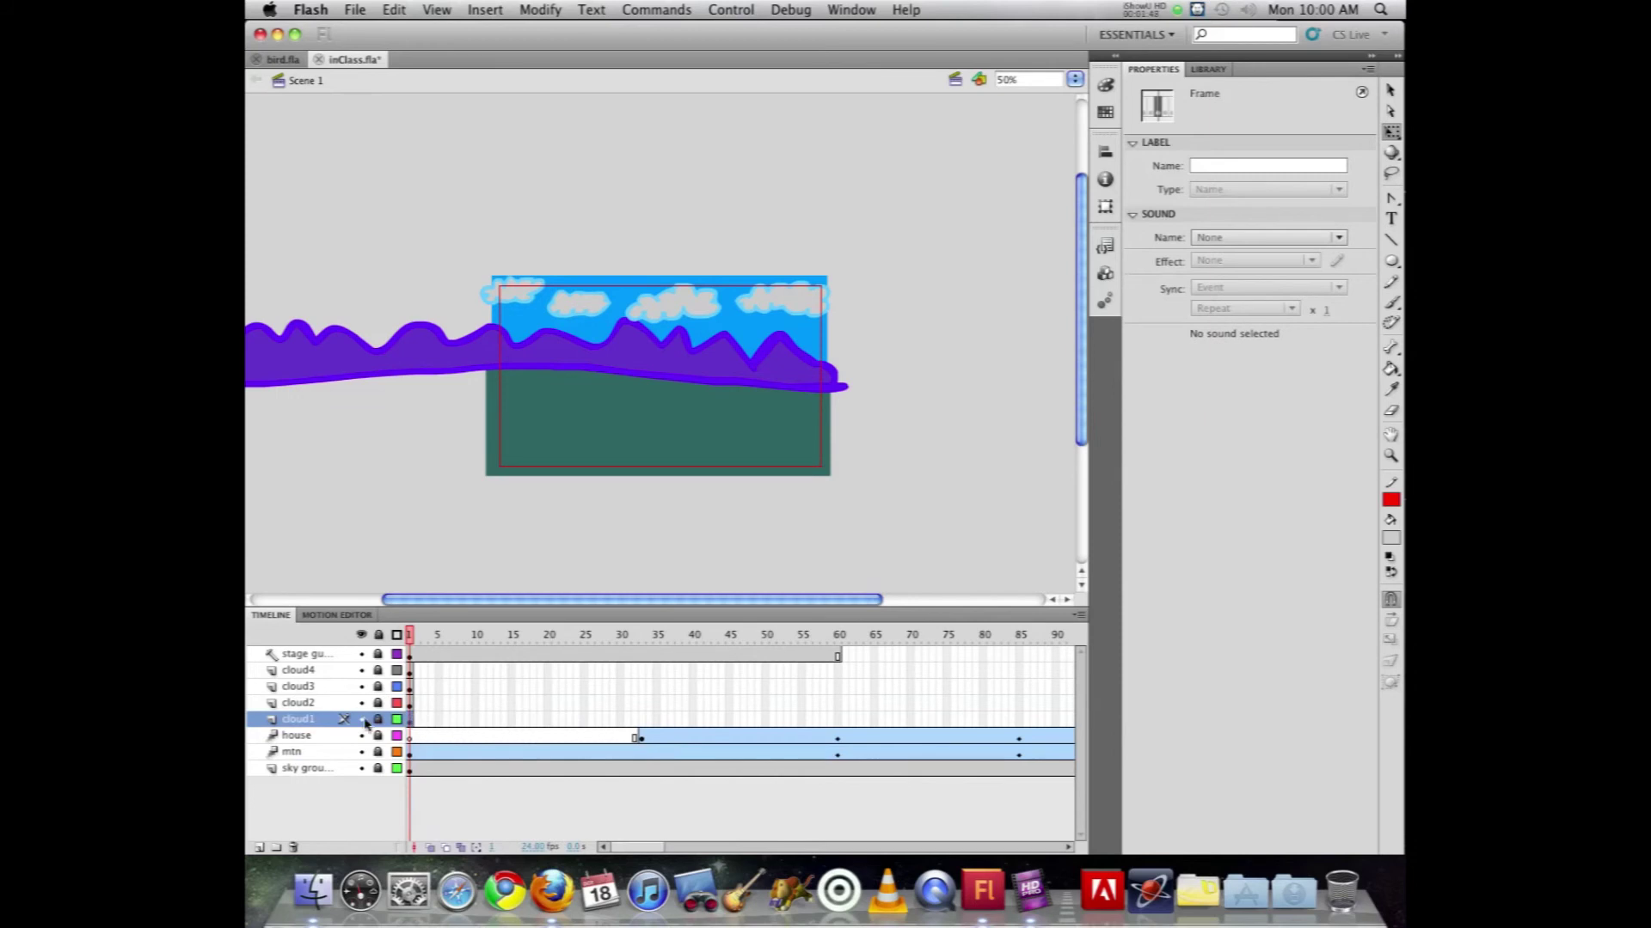
right_click(410, 706)
click(438, 699)
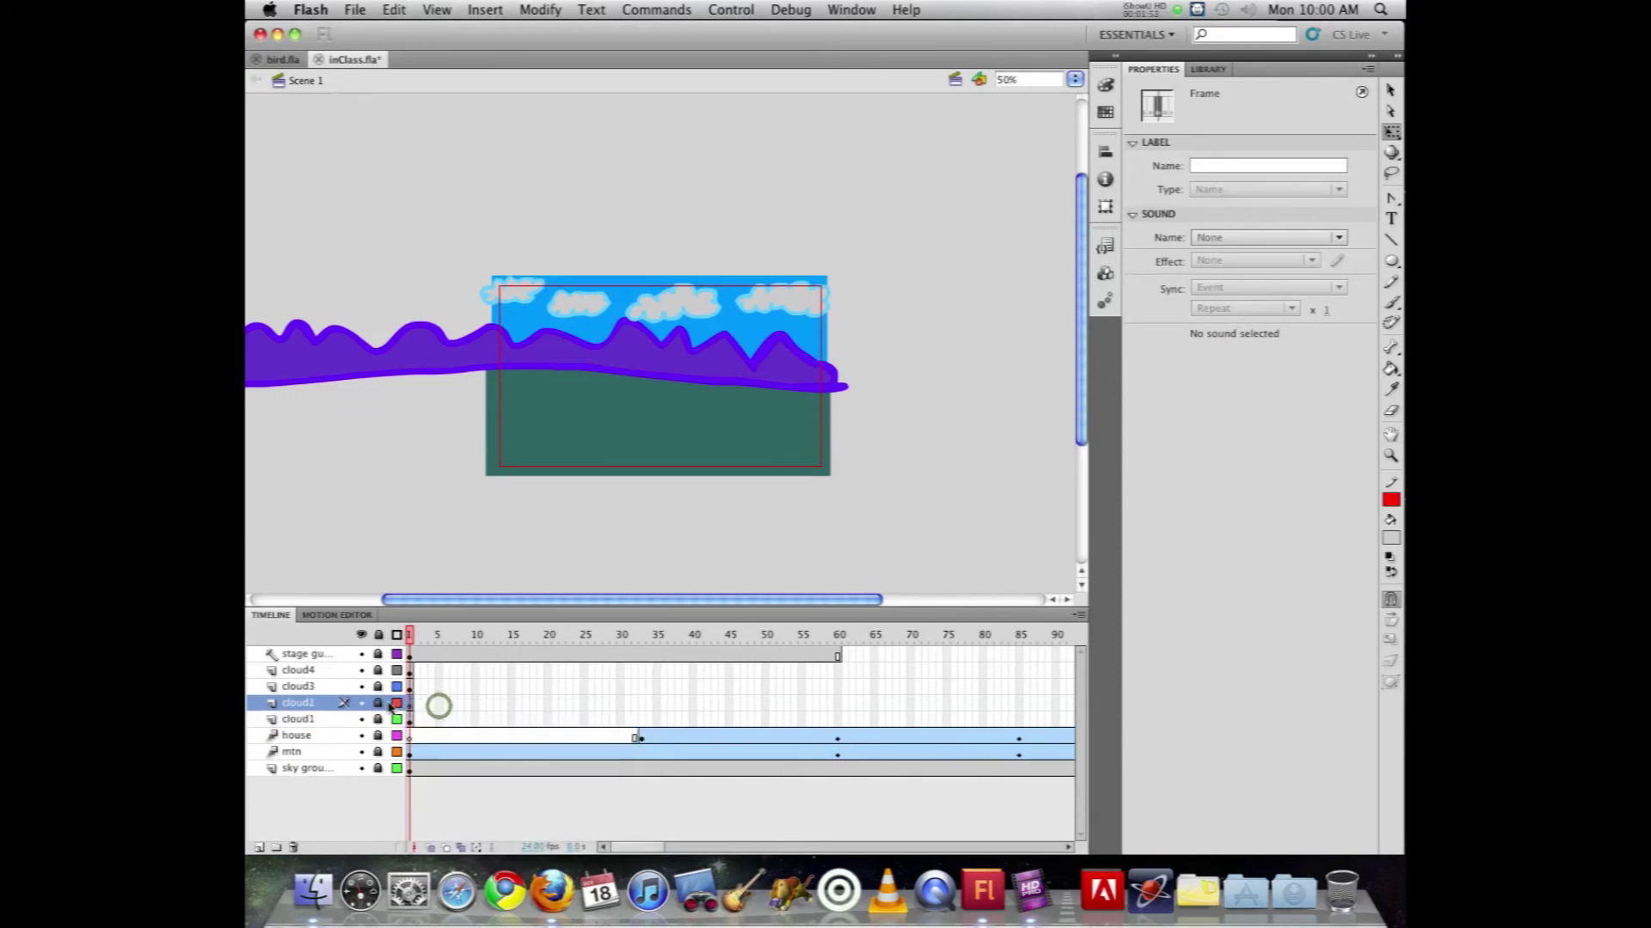
Step: Unlock the cloud1 to cloud4 layers and create a motion tween on each one from frame 1
drag(375, 721, 379, 676)
click(368, 719)
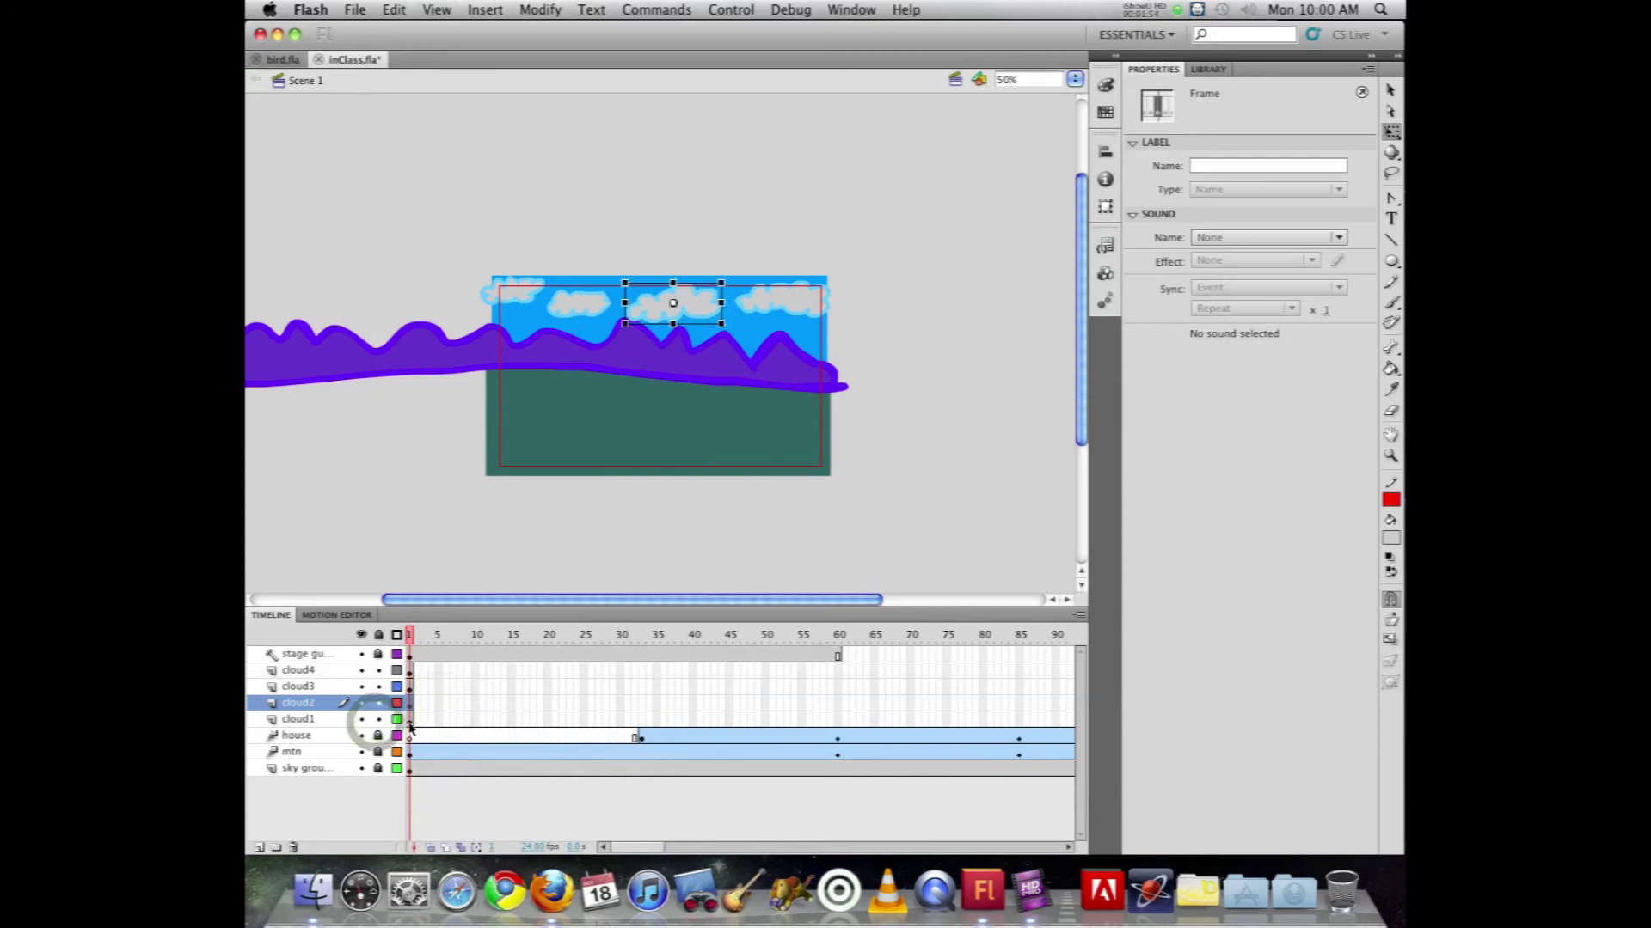
right_click(410, 722)
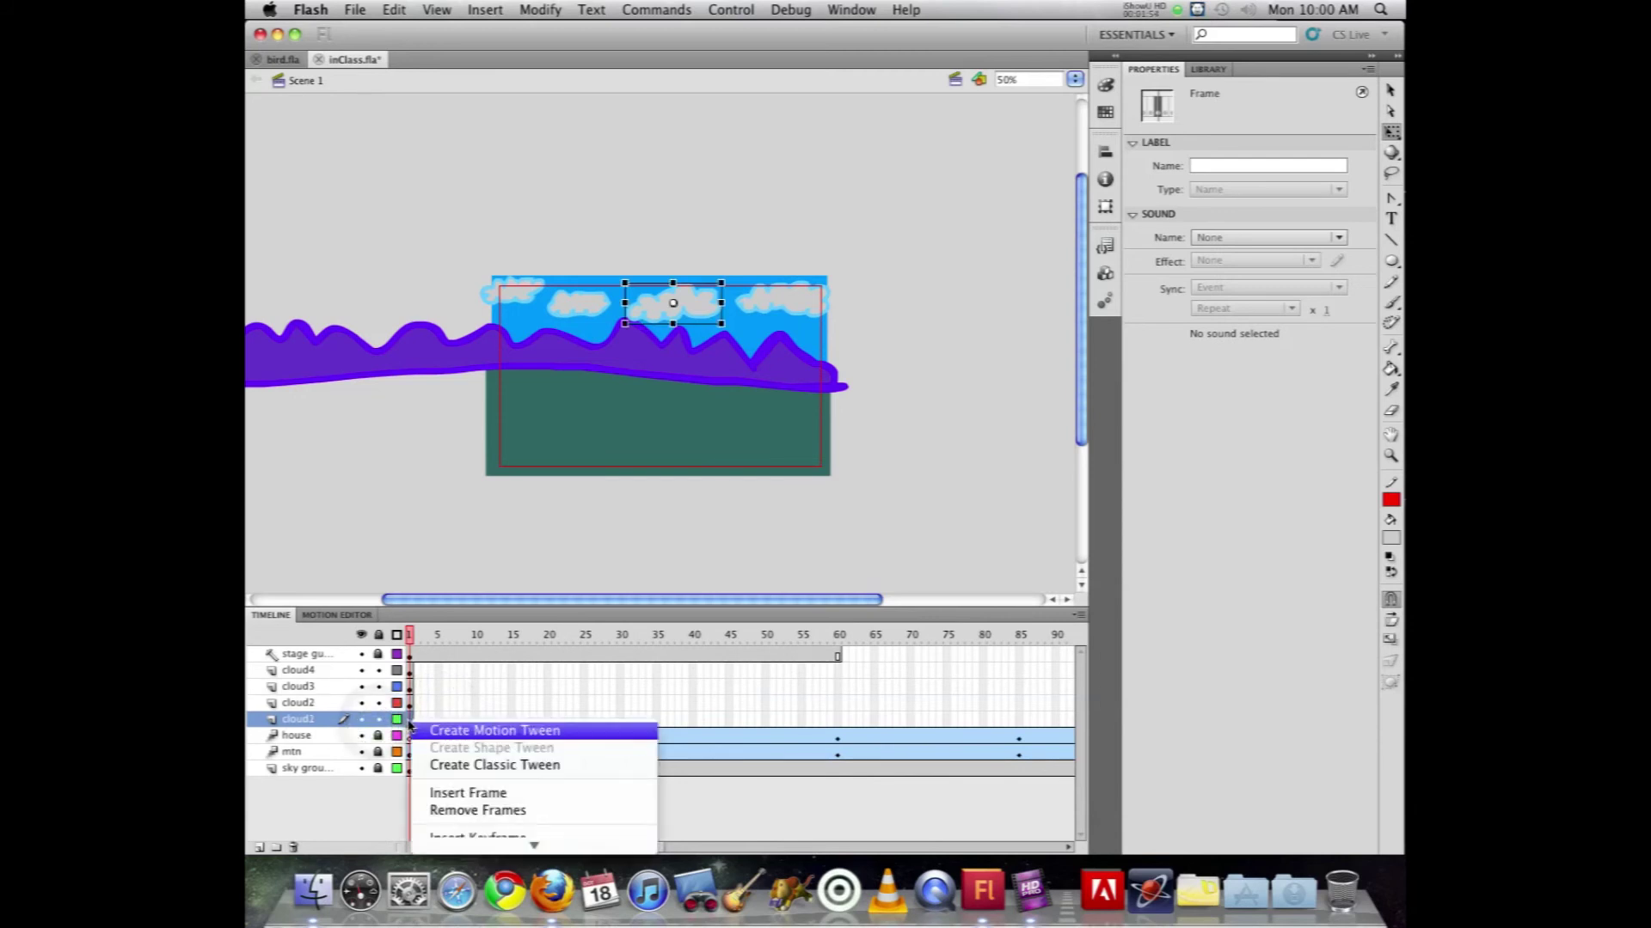
click(476, 731)
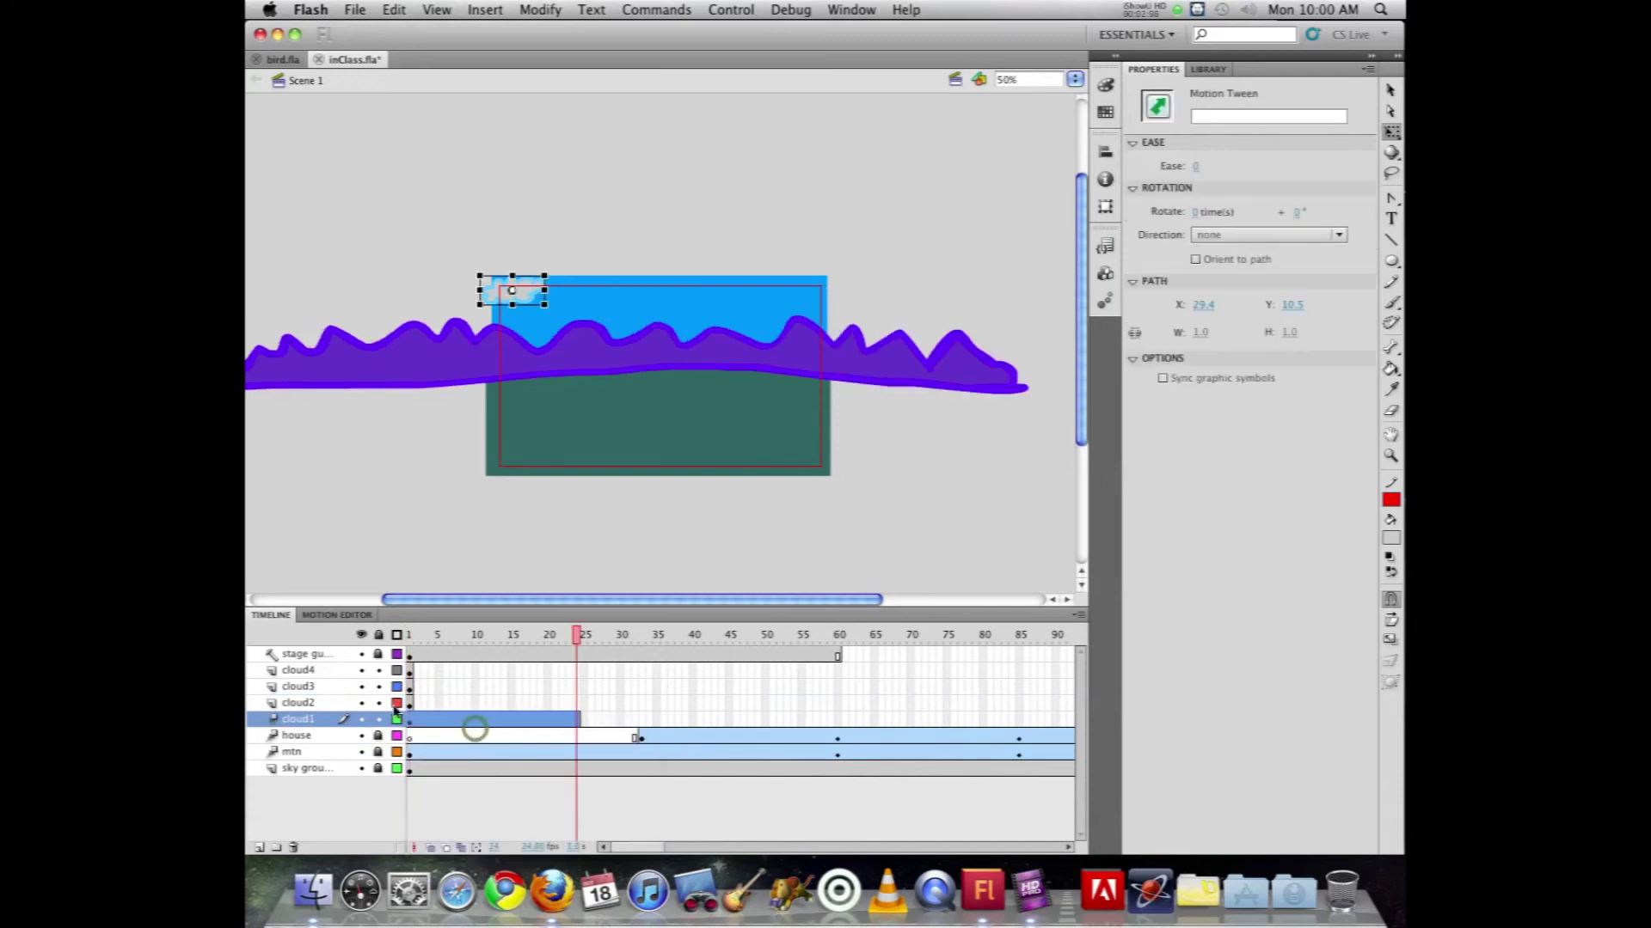
right_click(410, 703)
click(430, 710)
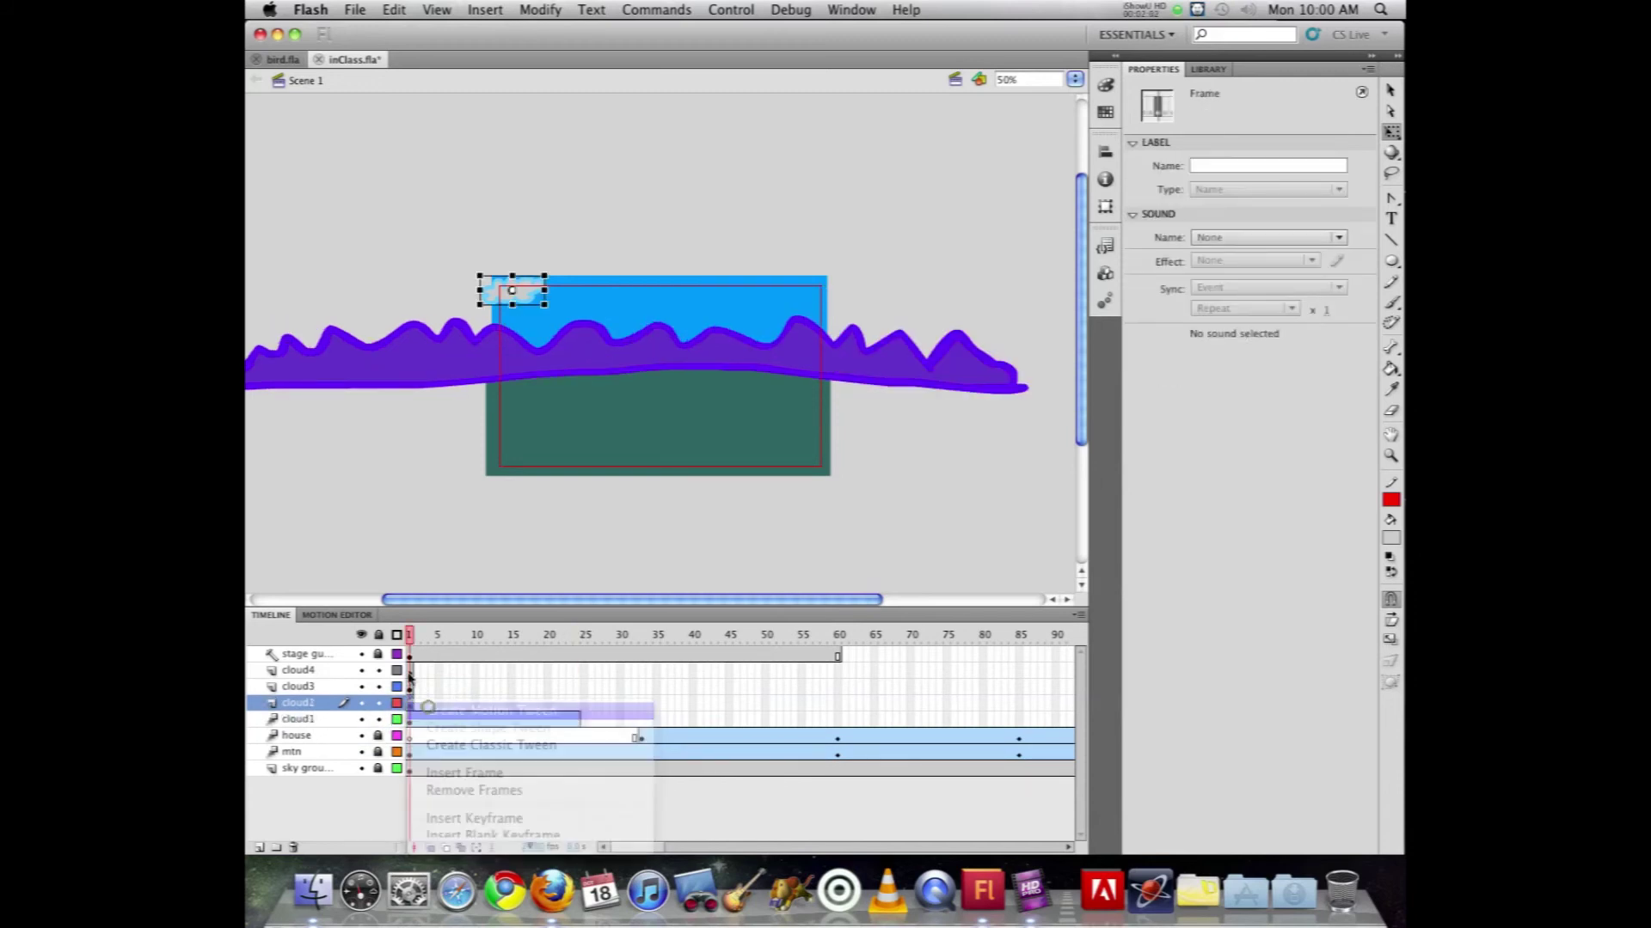
right_click(411, 688)
click(421, 695)
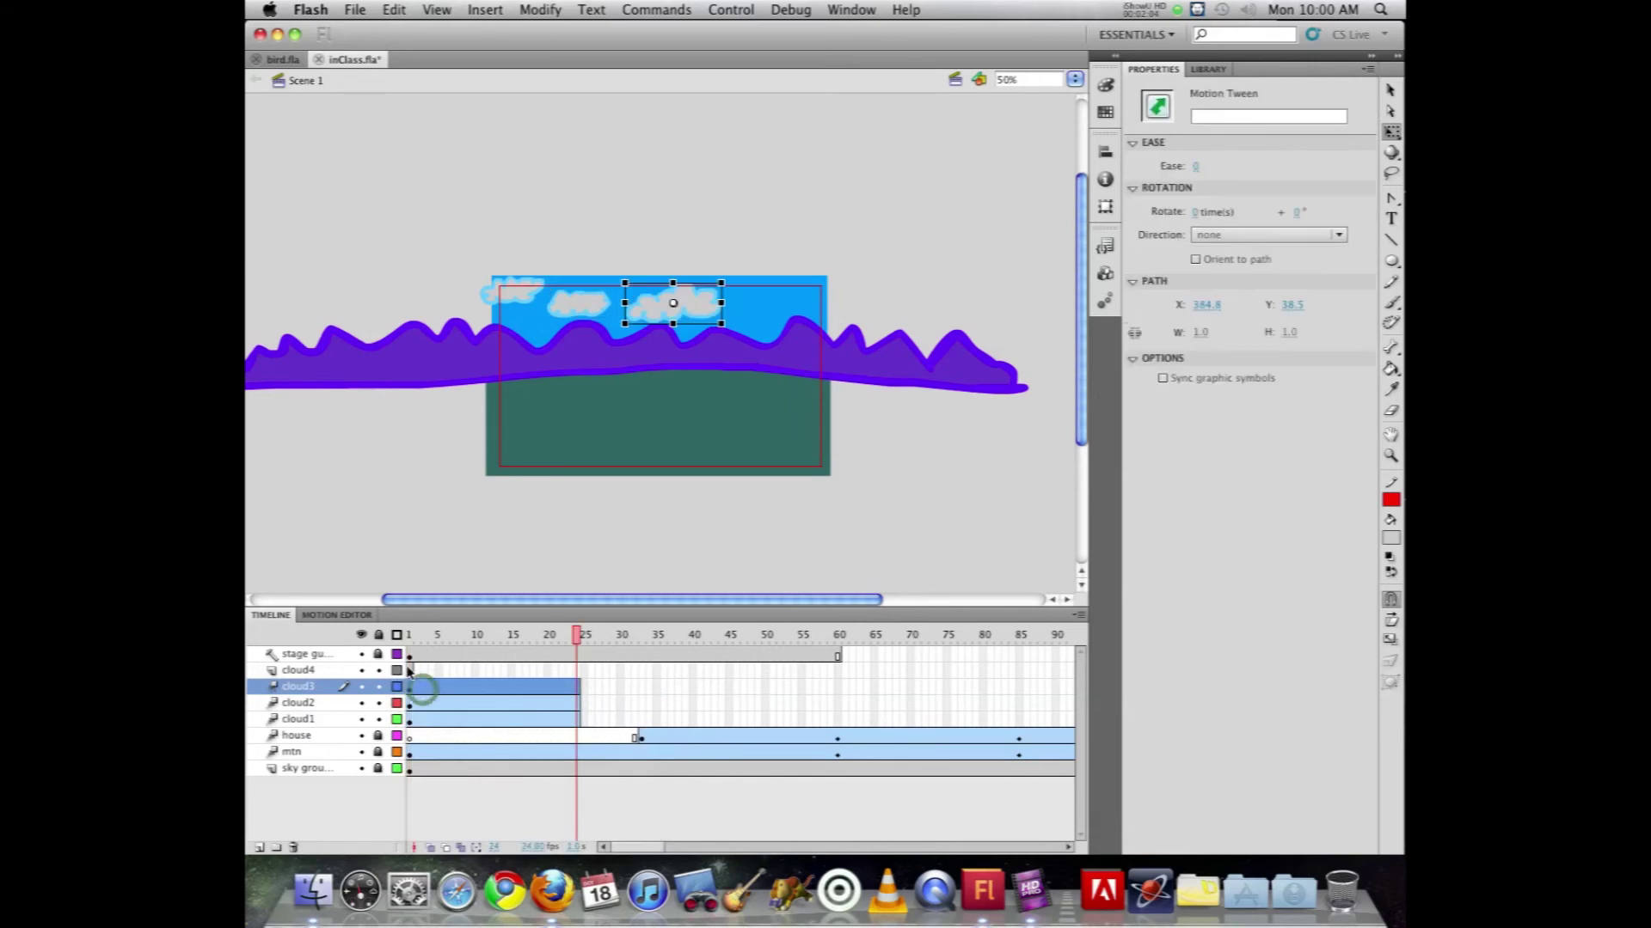
click(411, 671)
right_click(411, 671)
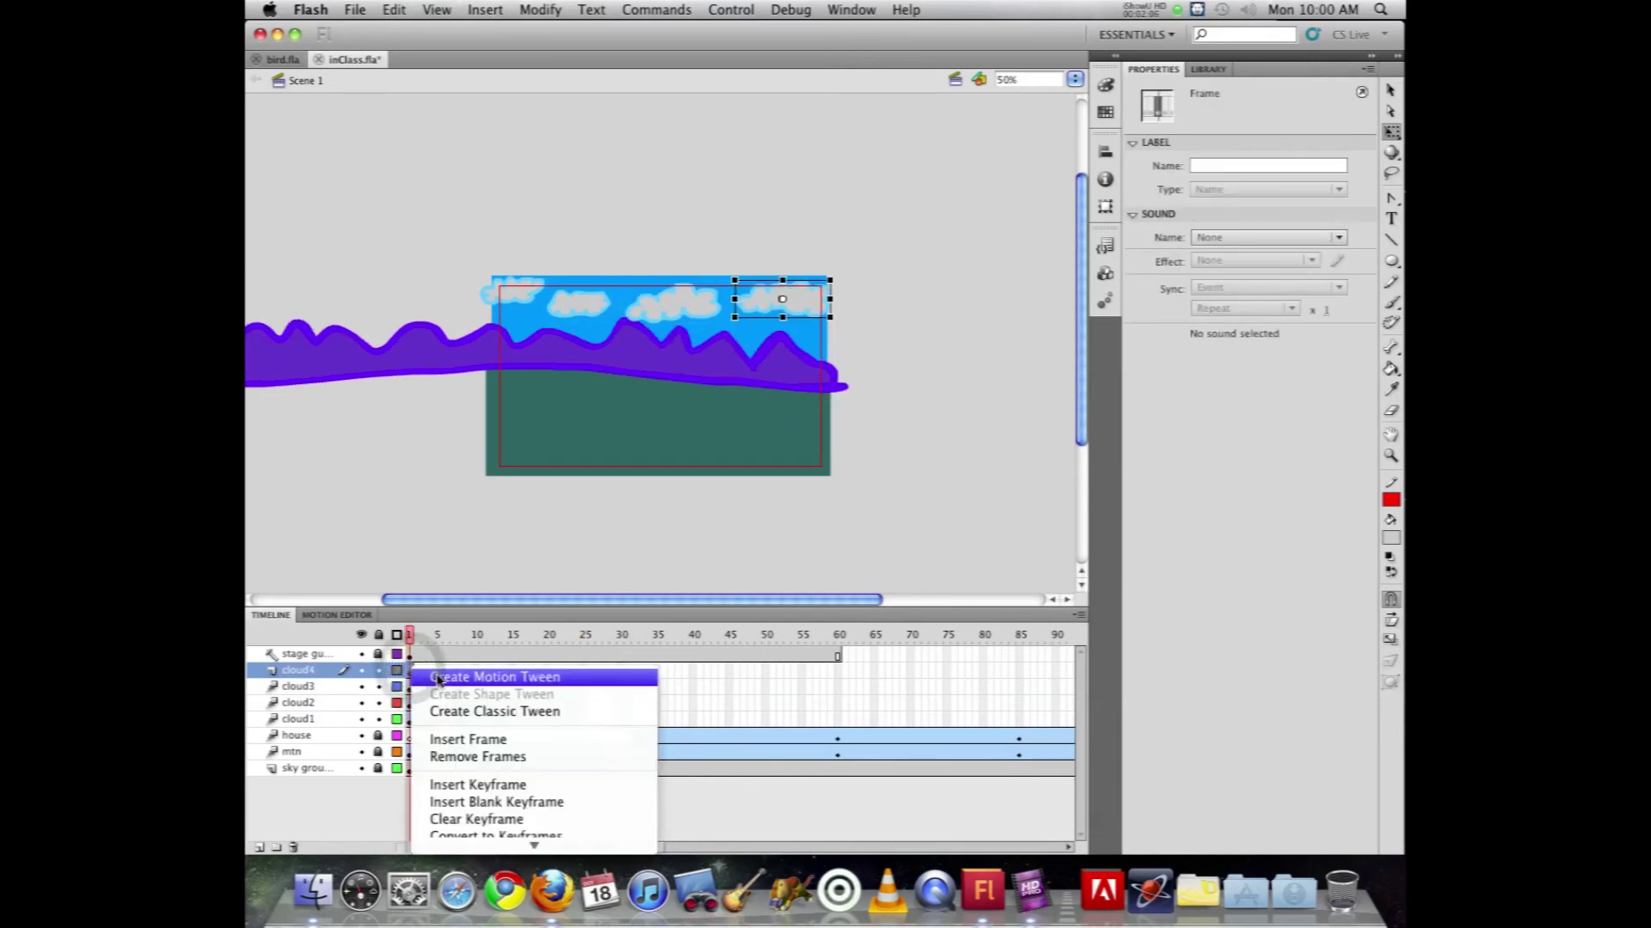
click(430, 677)
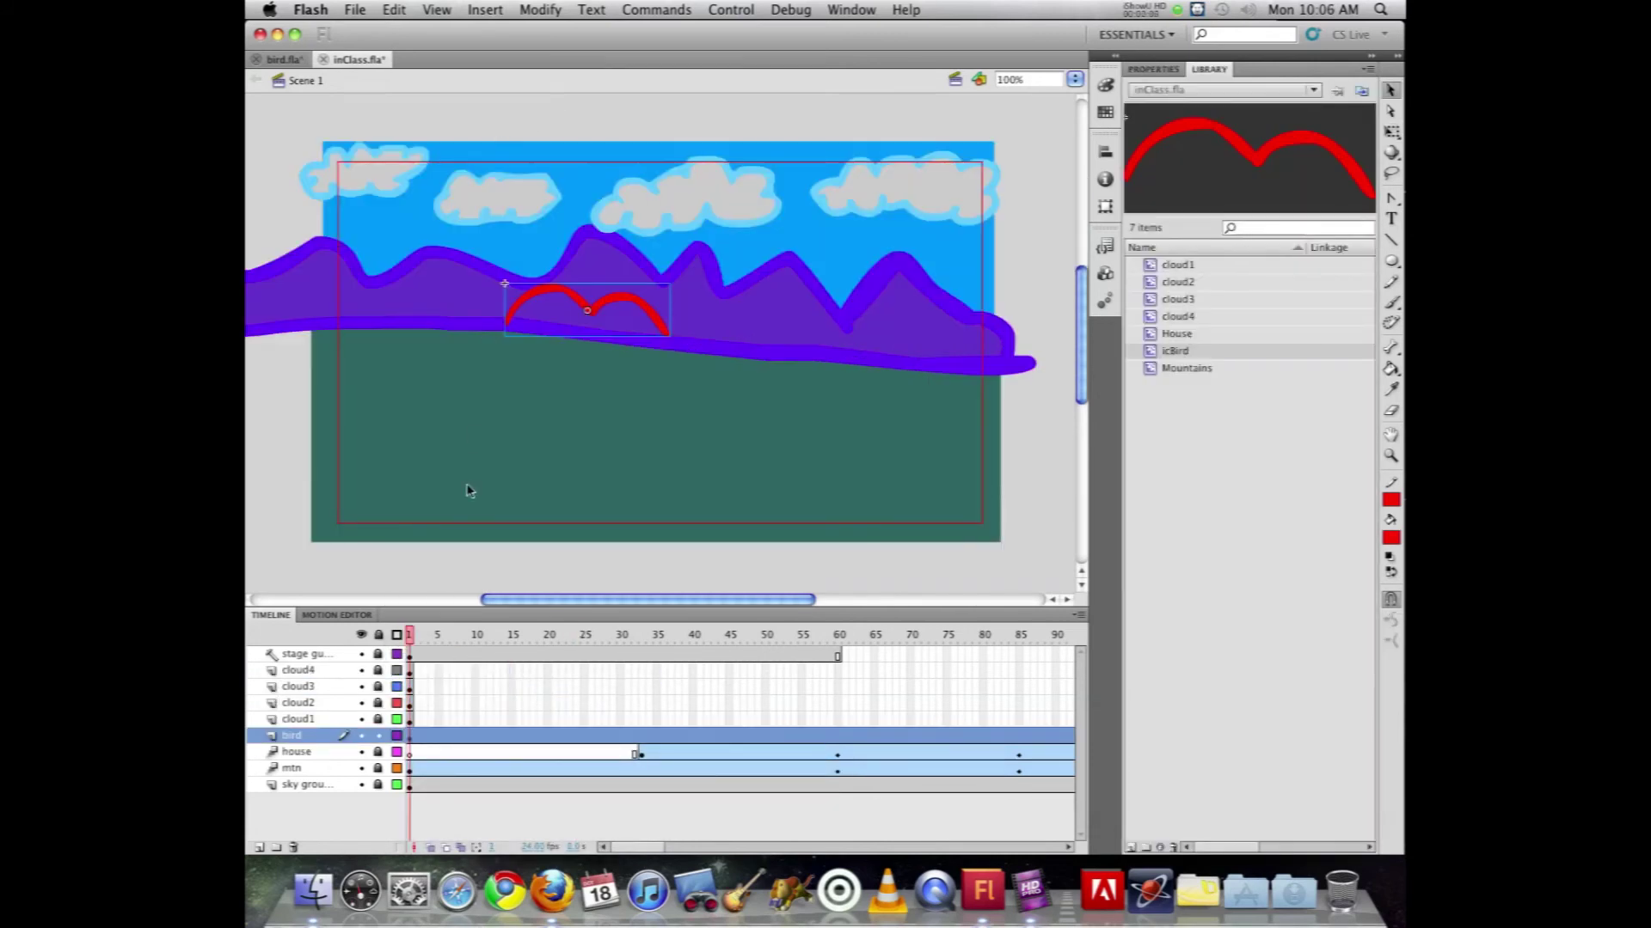
Step: Open the icBird symbol, insert a blank keyframe at frame 2 with onion skinning on, and paint the bird with raised wings
double_click(617, 303)
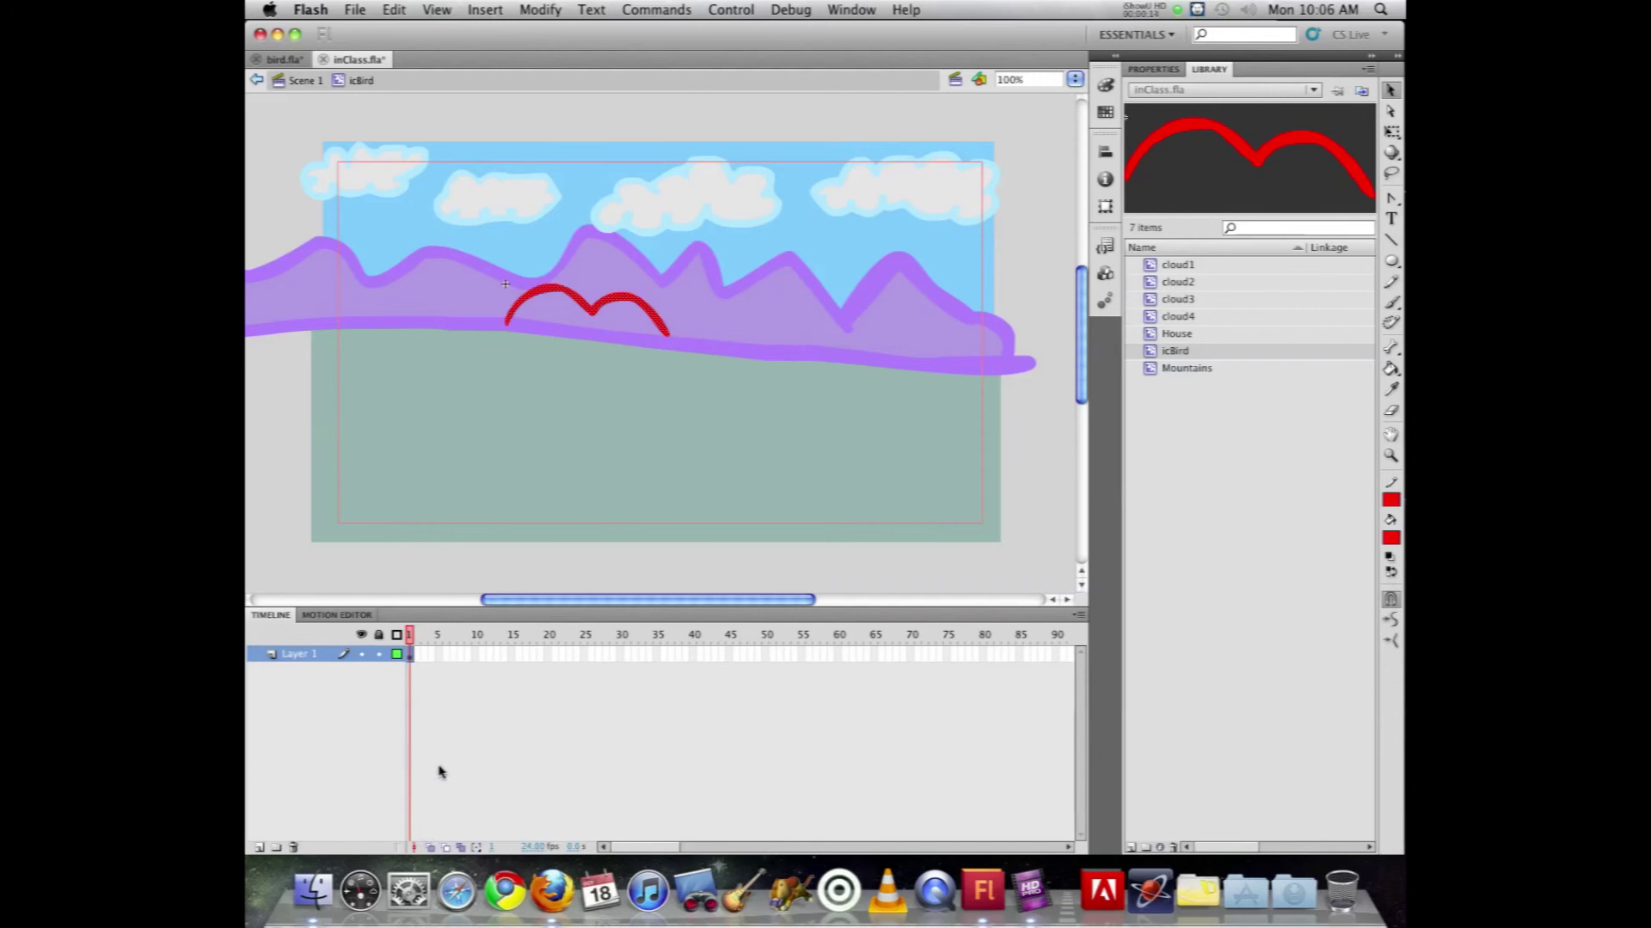
key(F7)
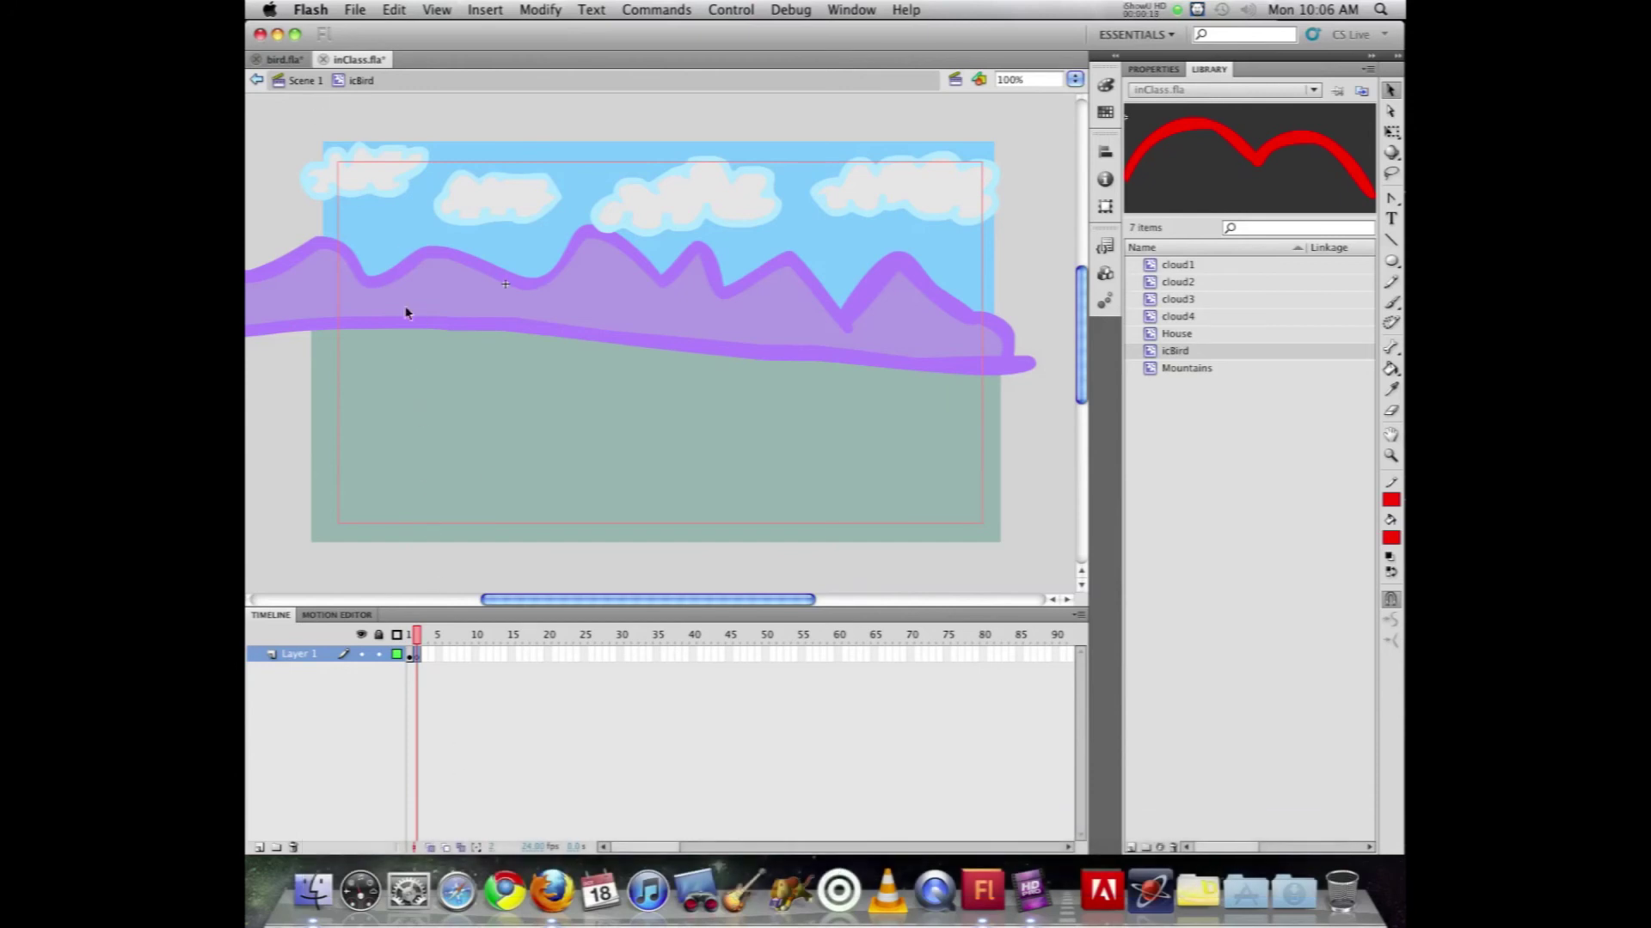
click(430, 848)
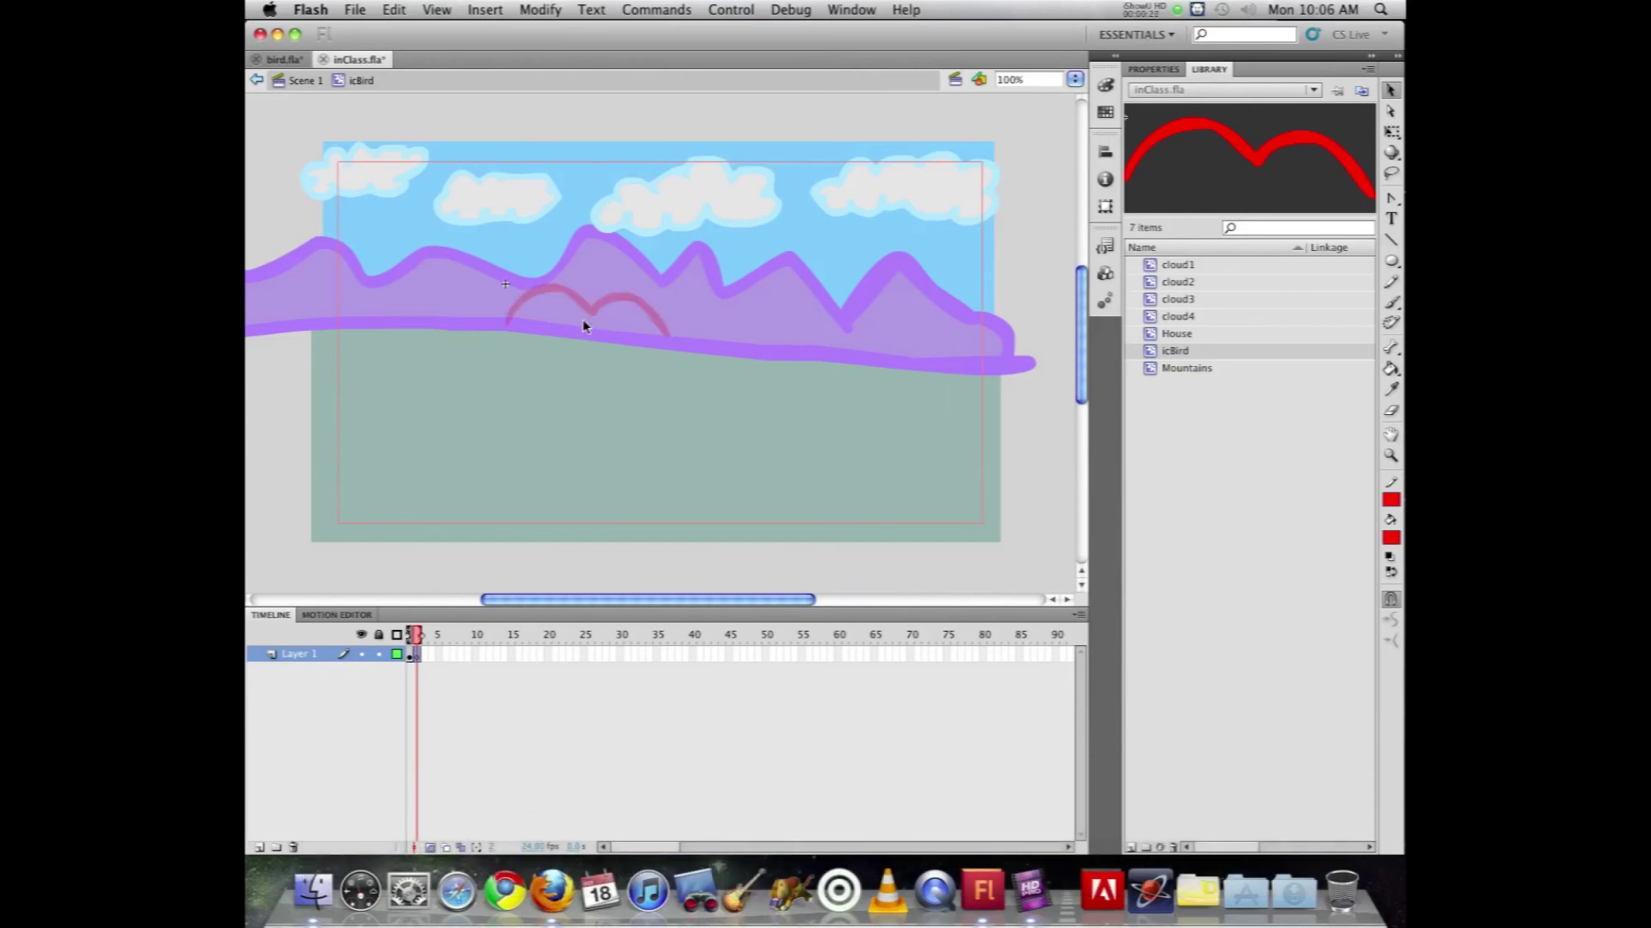
key(b)
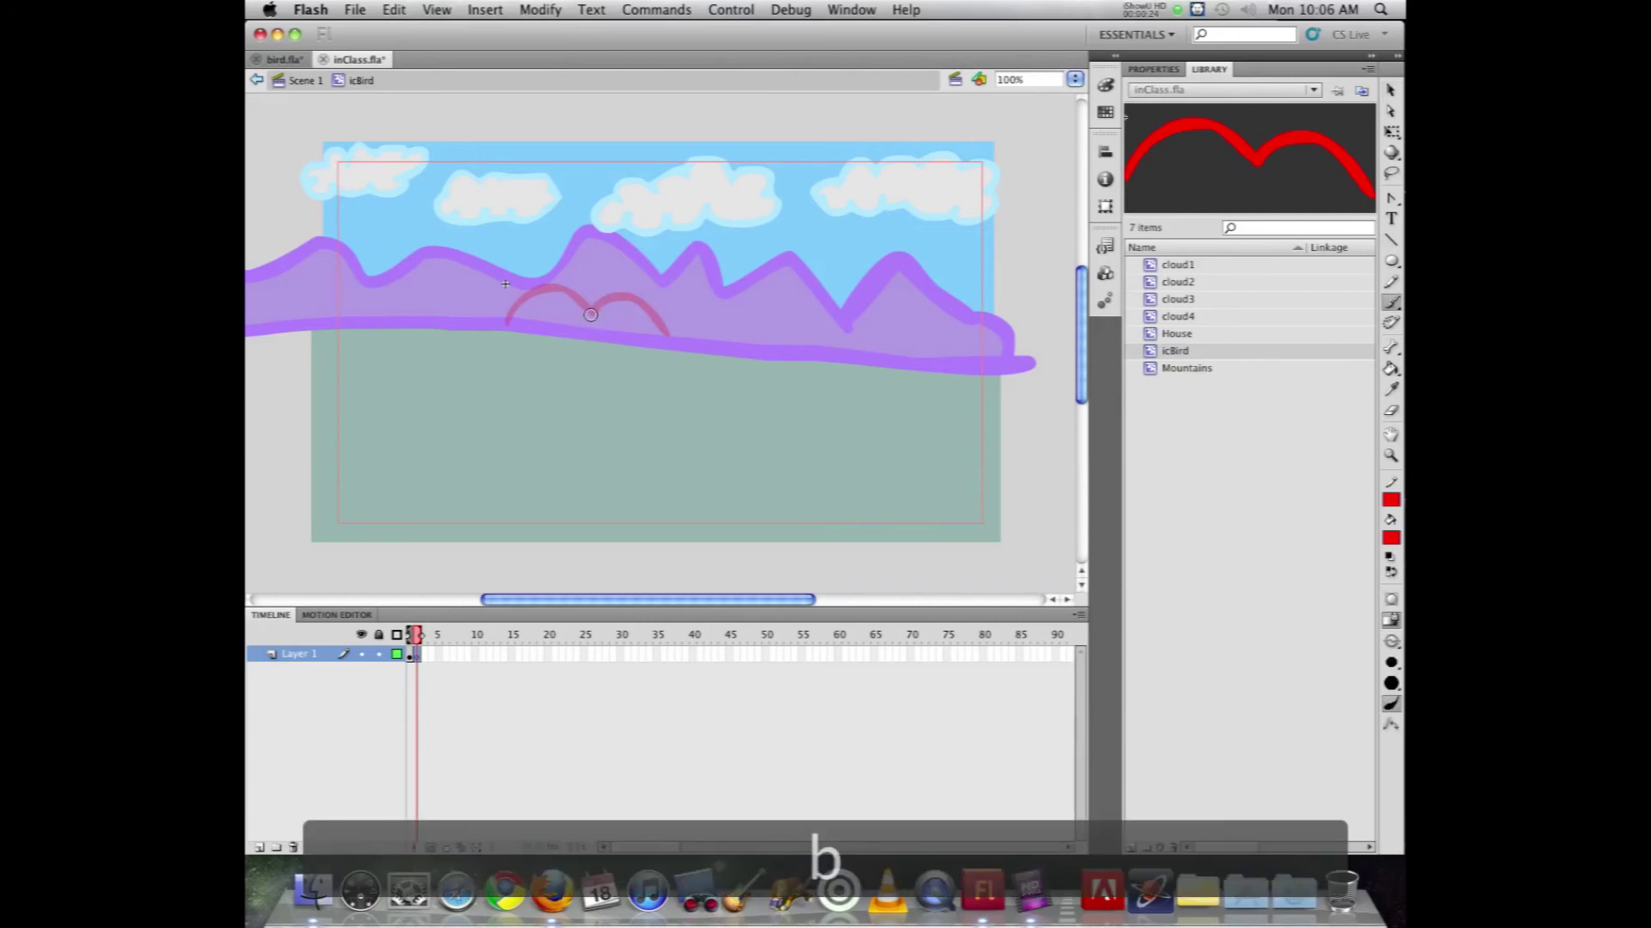
mouse_move(587, 309)
mouse_down()
mouse_move(502, 293)
mouse_move(641, 277)
mouse_move(673, 305)
mouse_up()
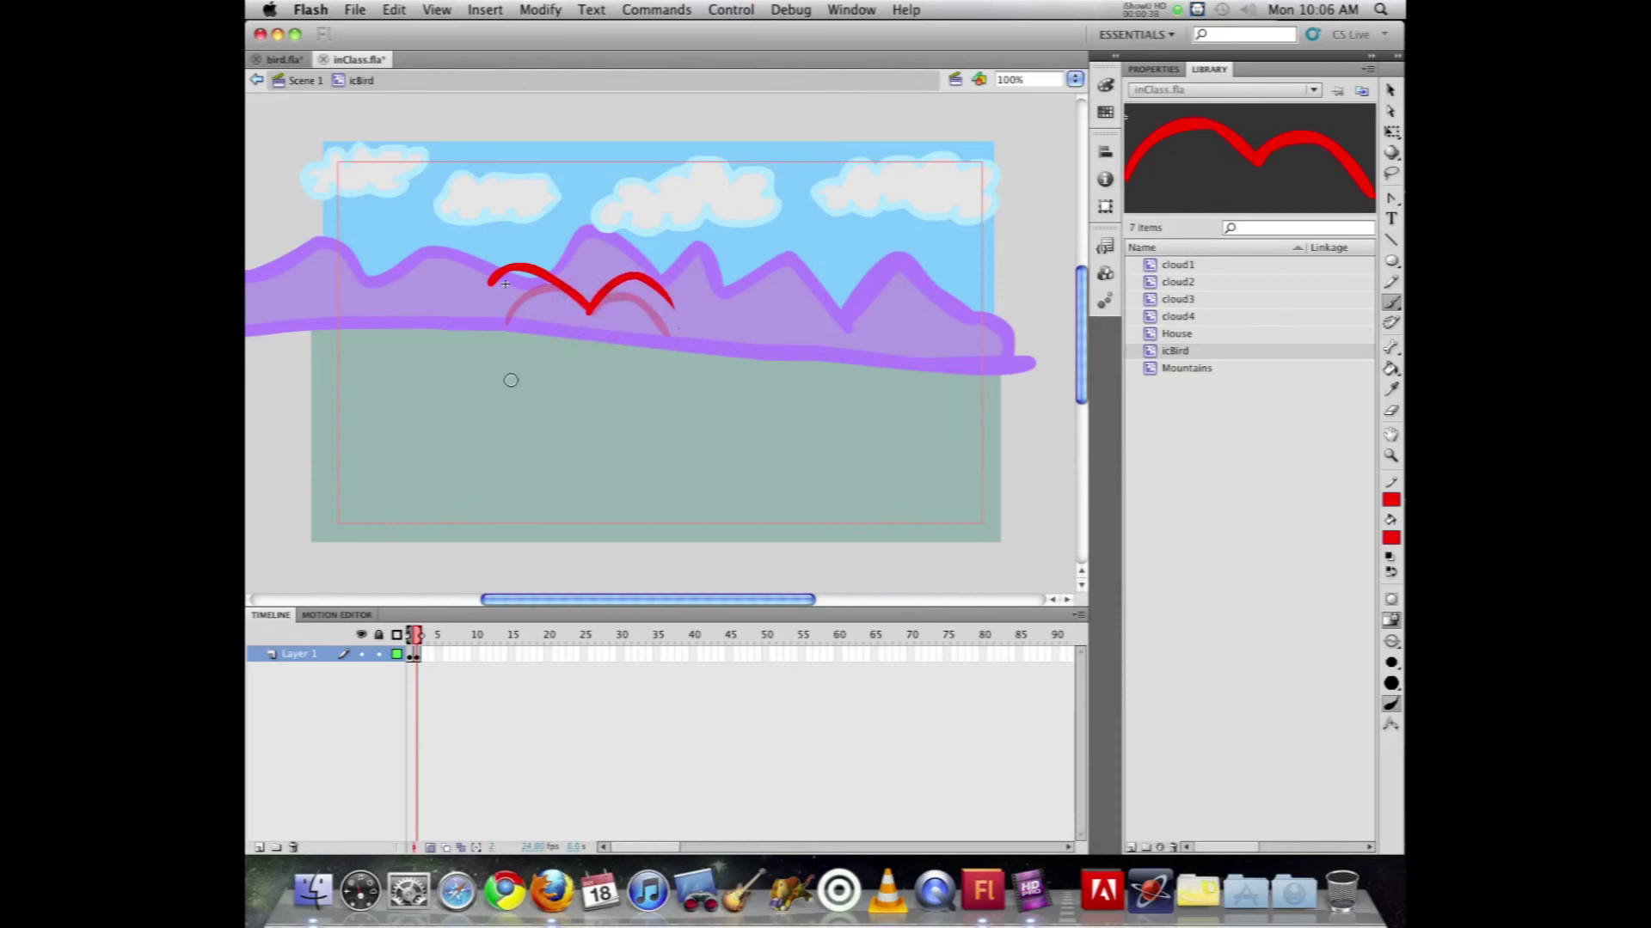
Step: Add a blank keyframe at frame 3 and paint the bird with both wings lowered, using the onion-skinned drawings as reference
key(F7)
mouse_move(590, 306)
mouse_down()
mouse_move(545, 302)
mouse_move(507, 330)
mouse_up()
key(F7)
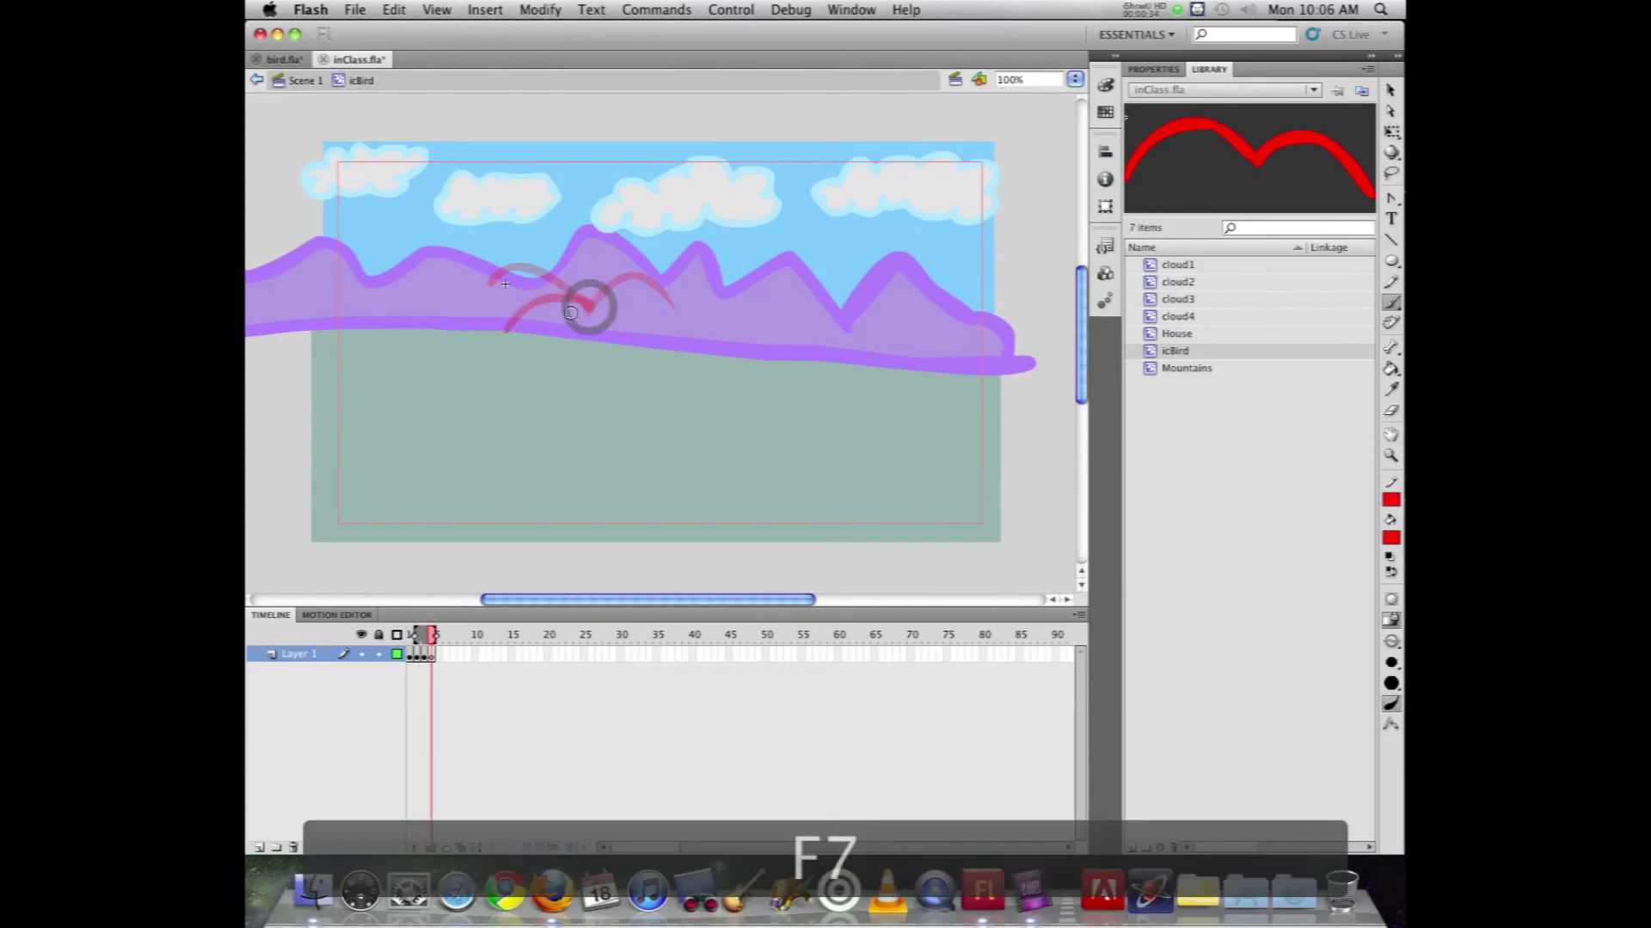
key(comma)
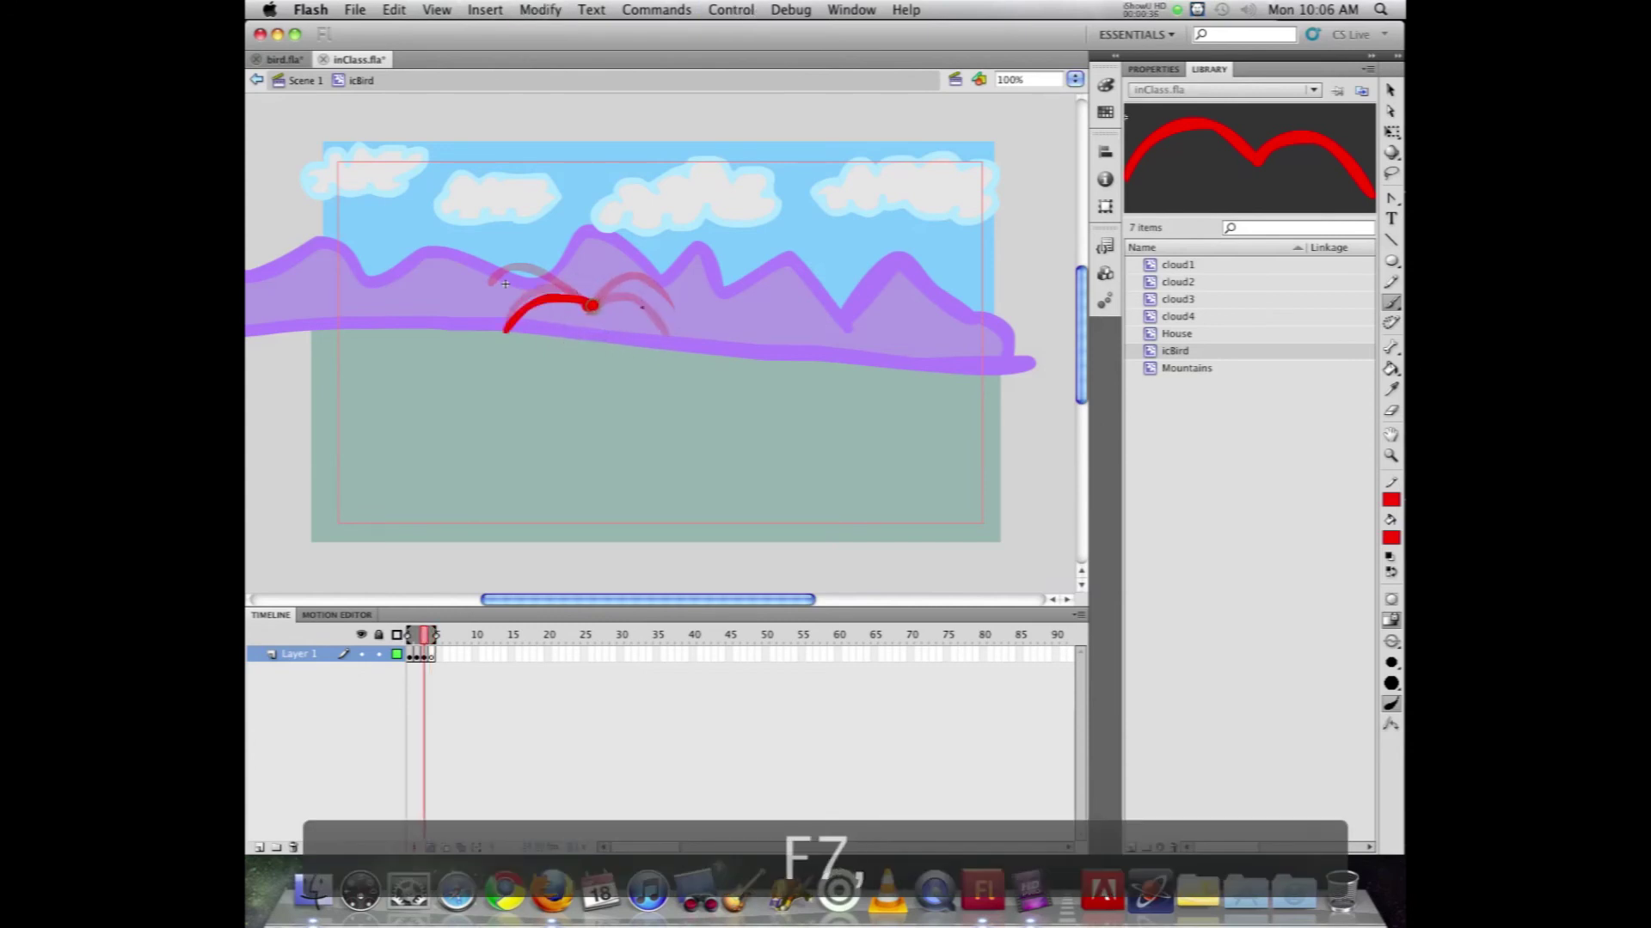
drag(591, 306, 667, 337)
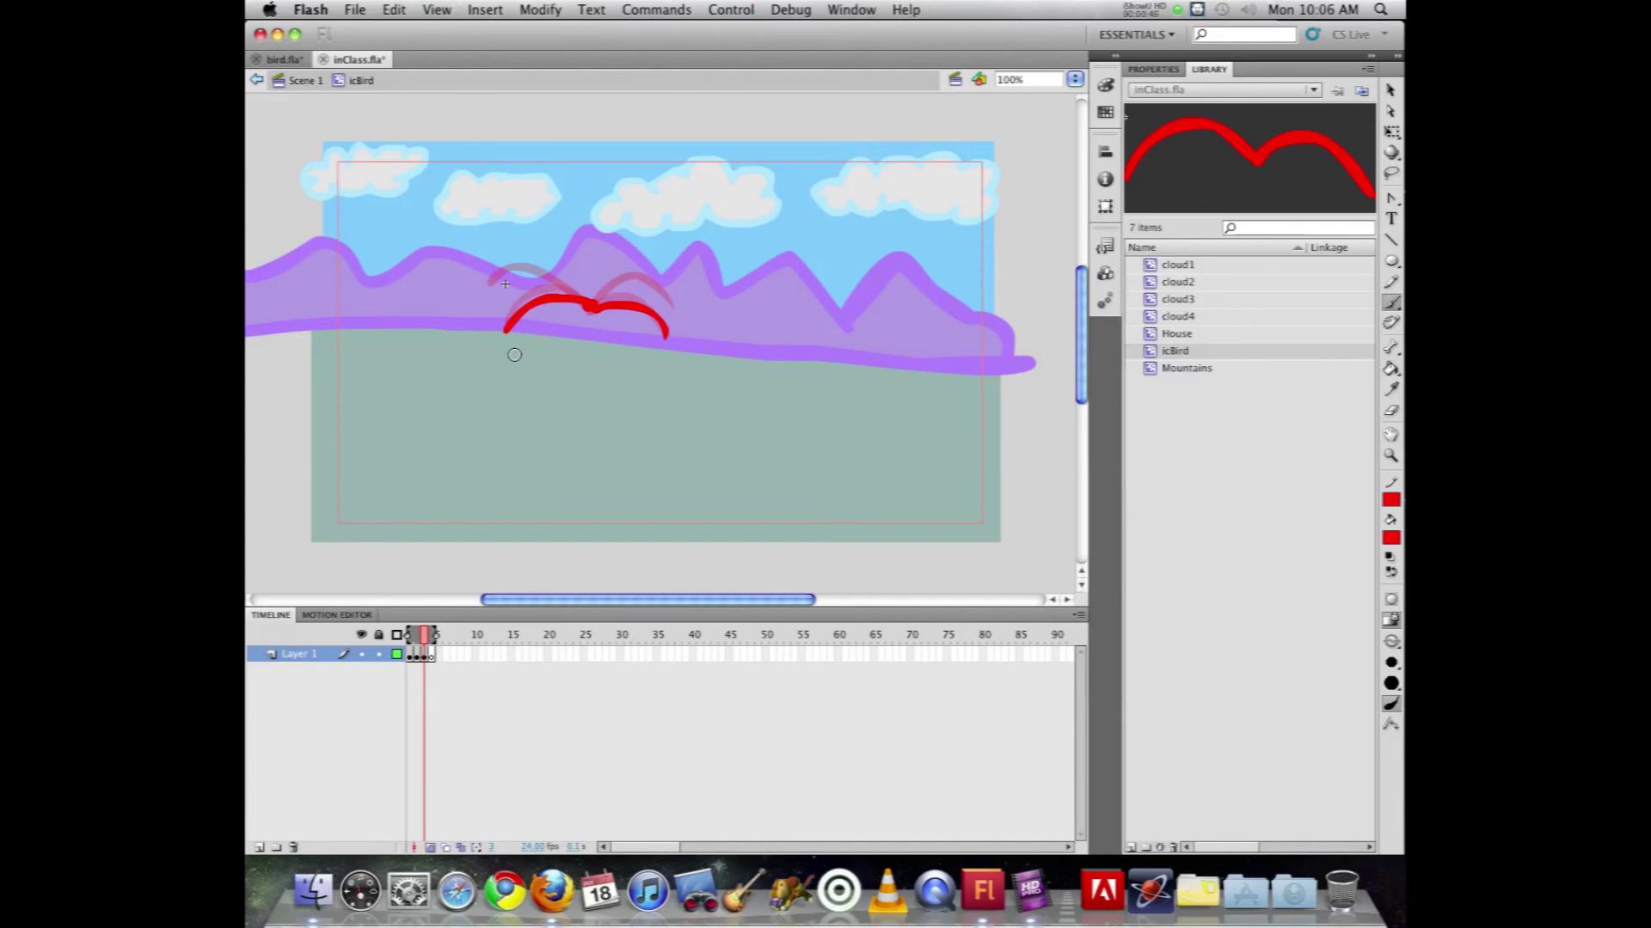
Step: Paint the bird on frame 4 with narrower, steeply downturned wings, replacing the first attempt at its left wing
key(F7)
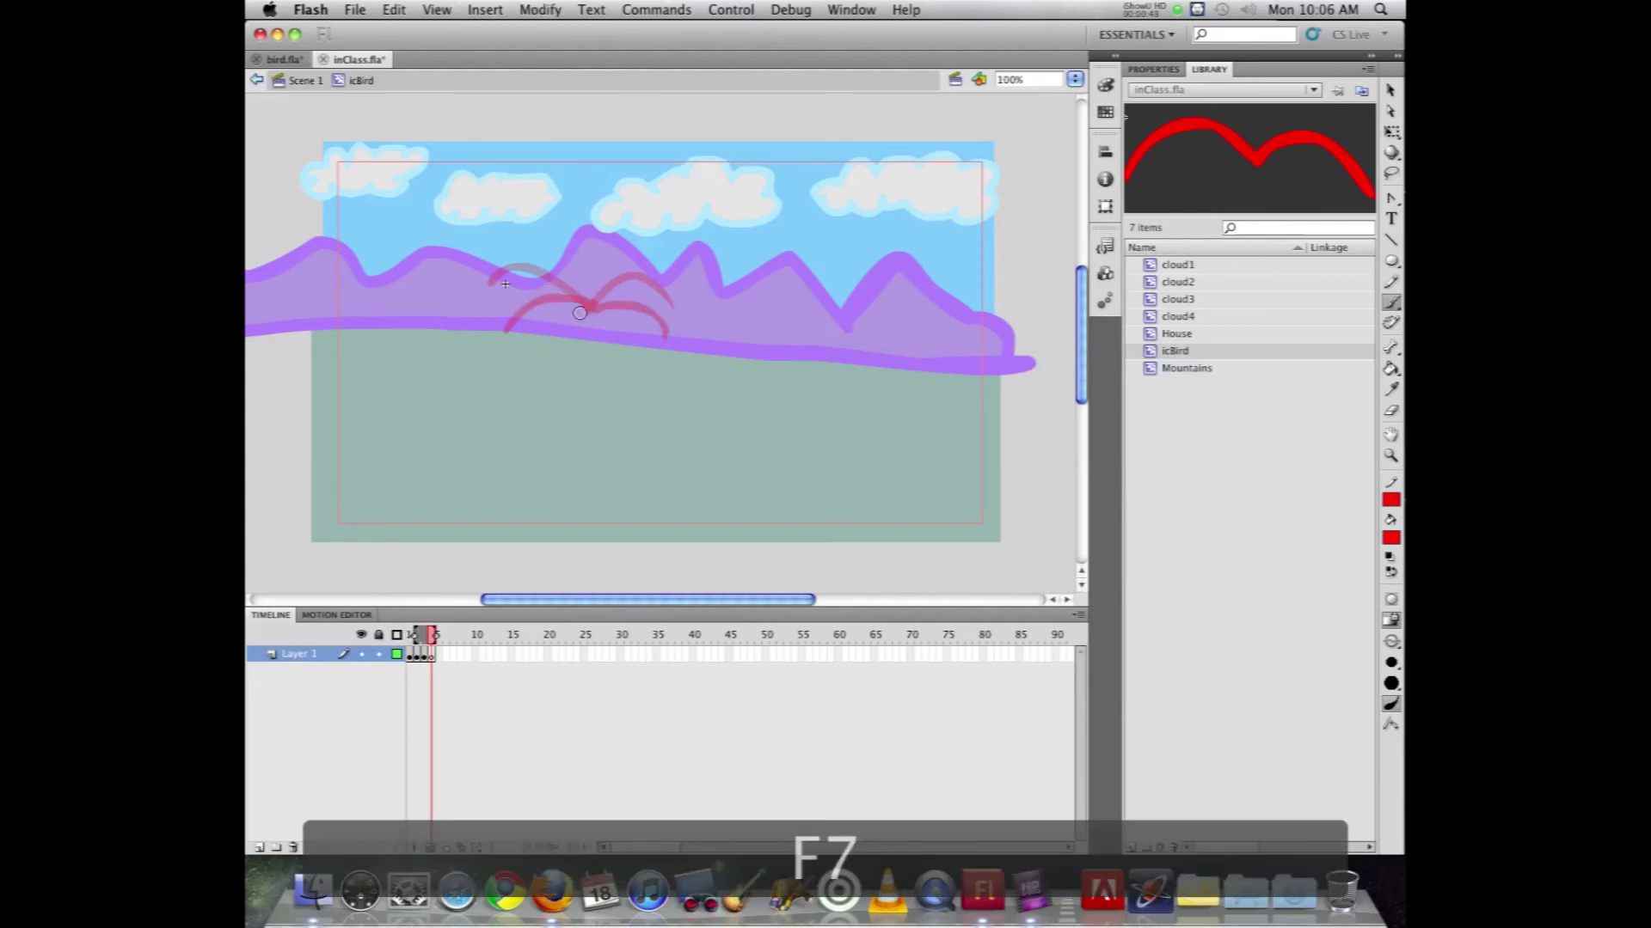
drag(587, 305, 496, 348)
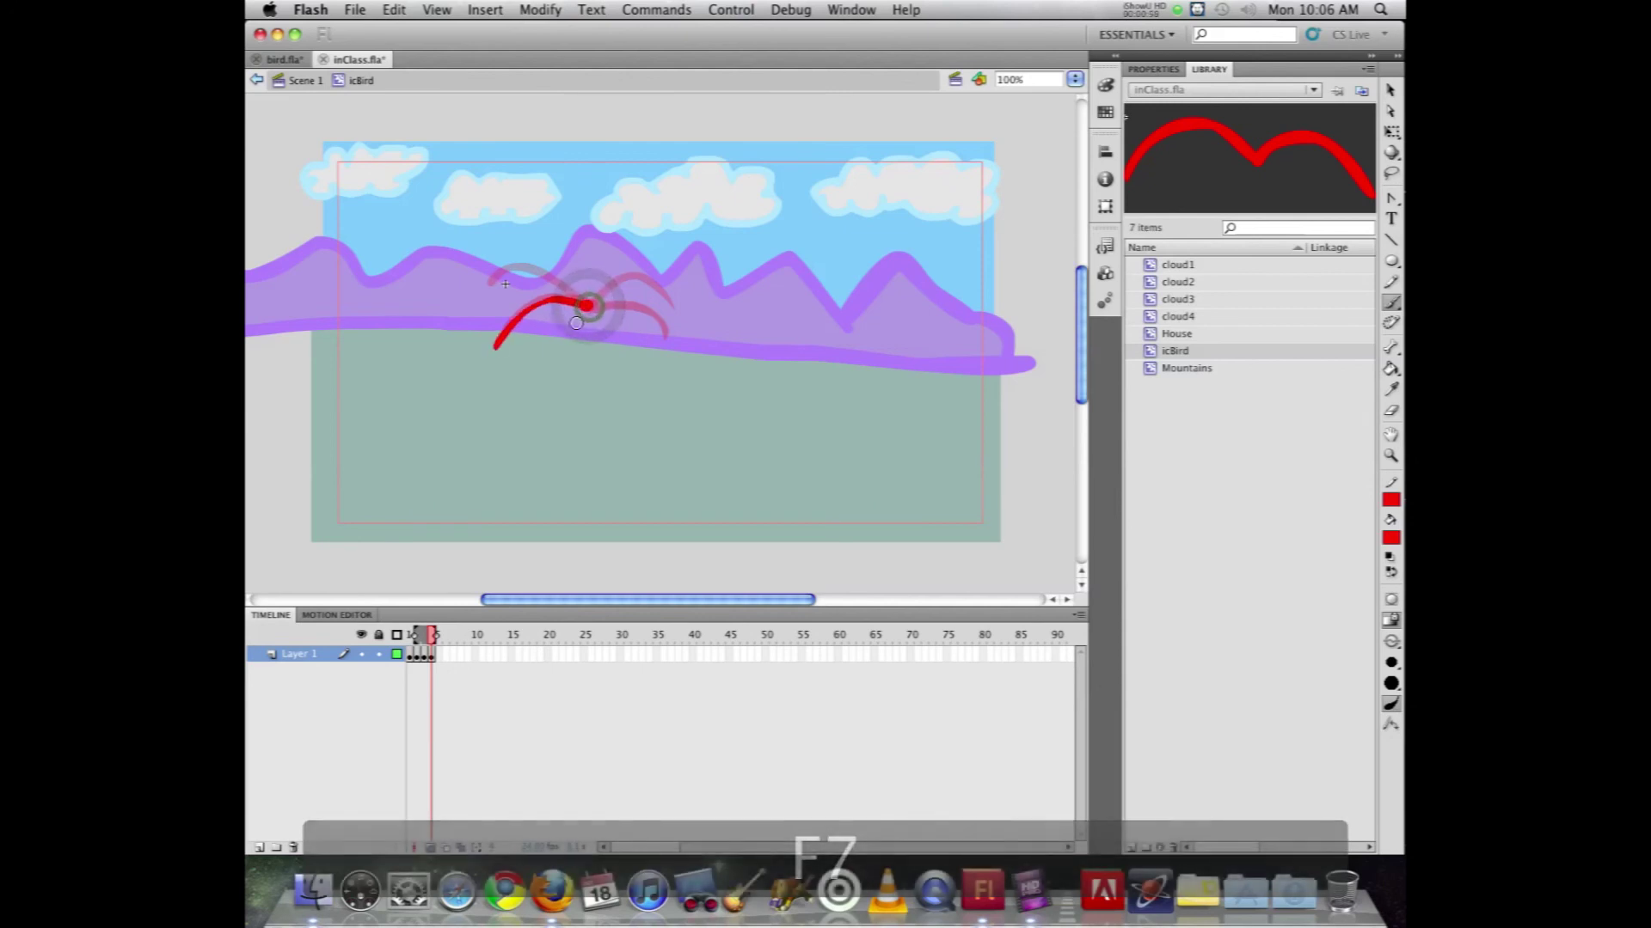
key(super+z)
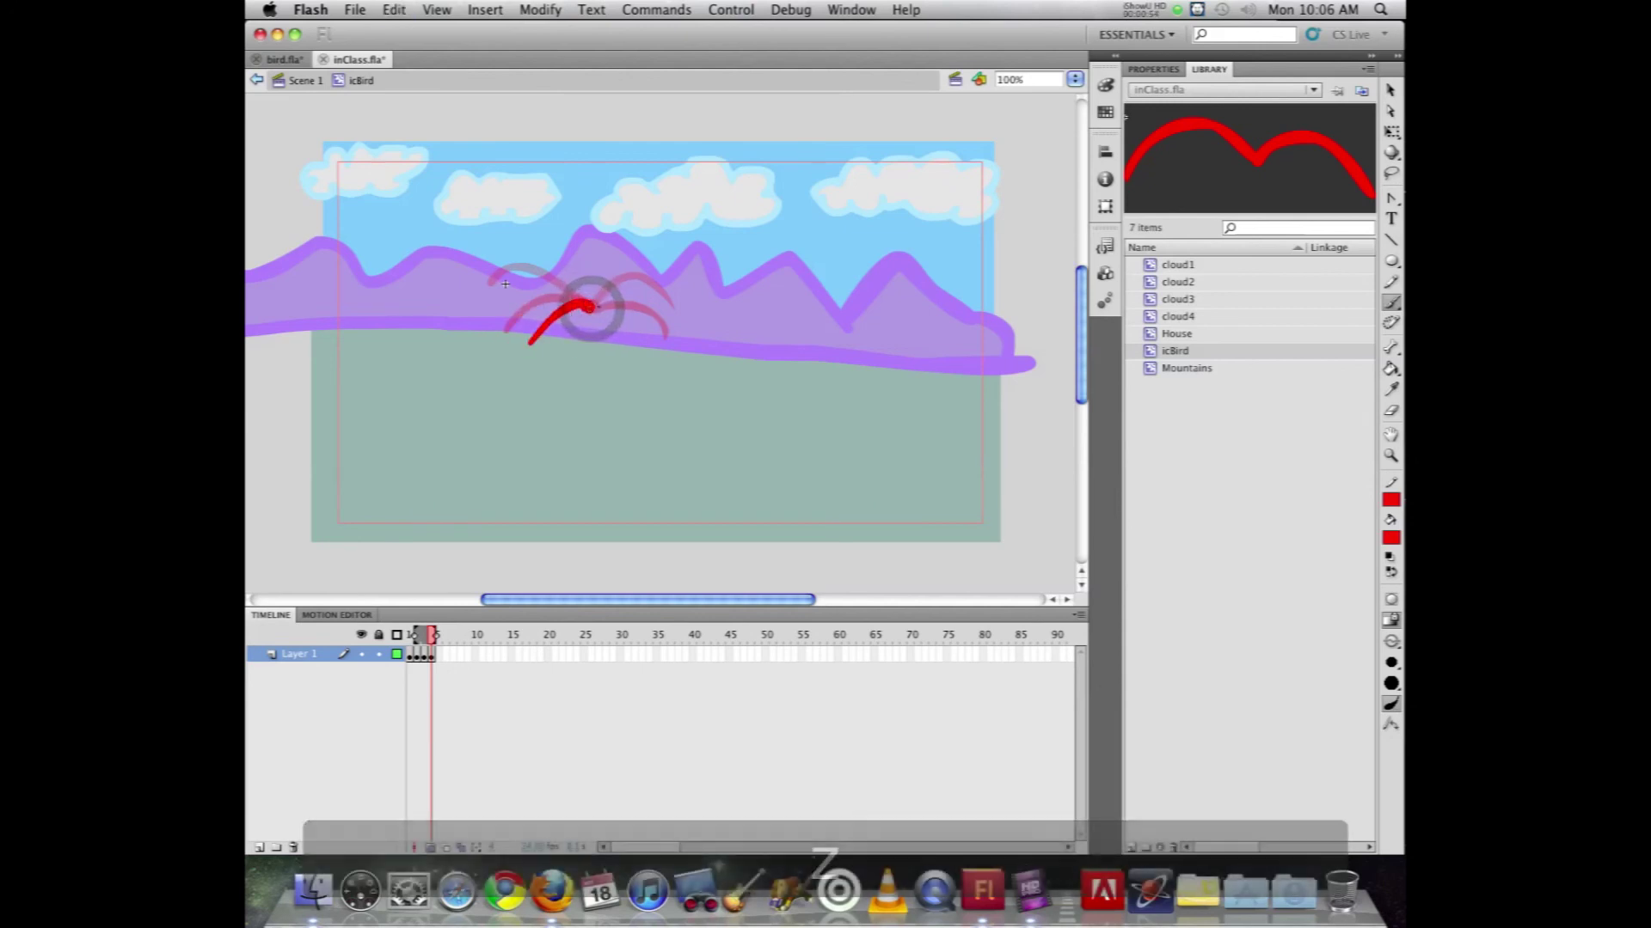
drag(590, 309, 643, 338)
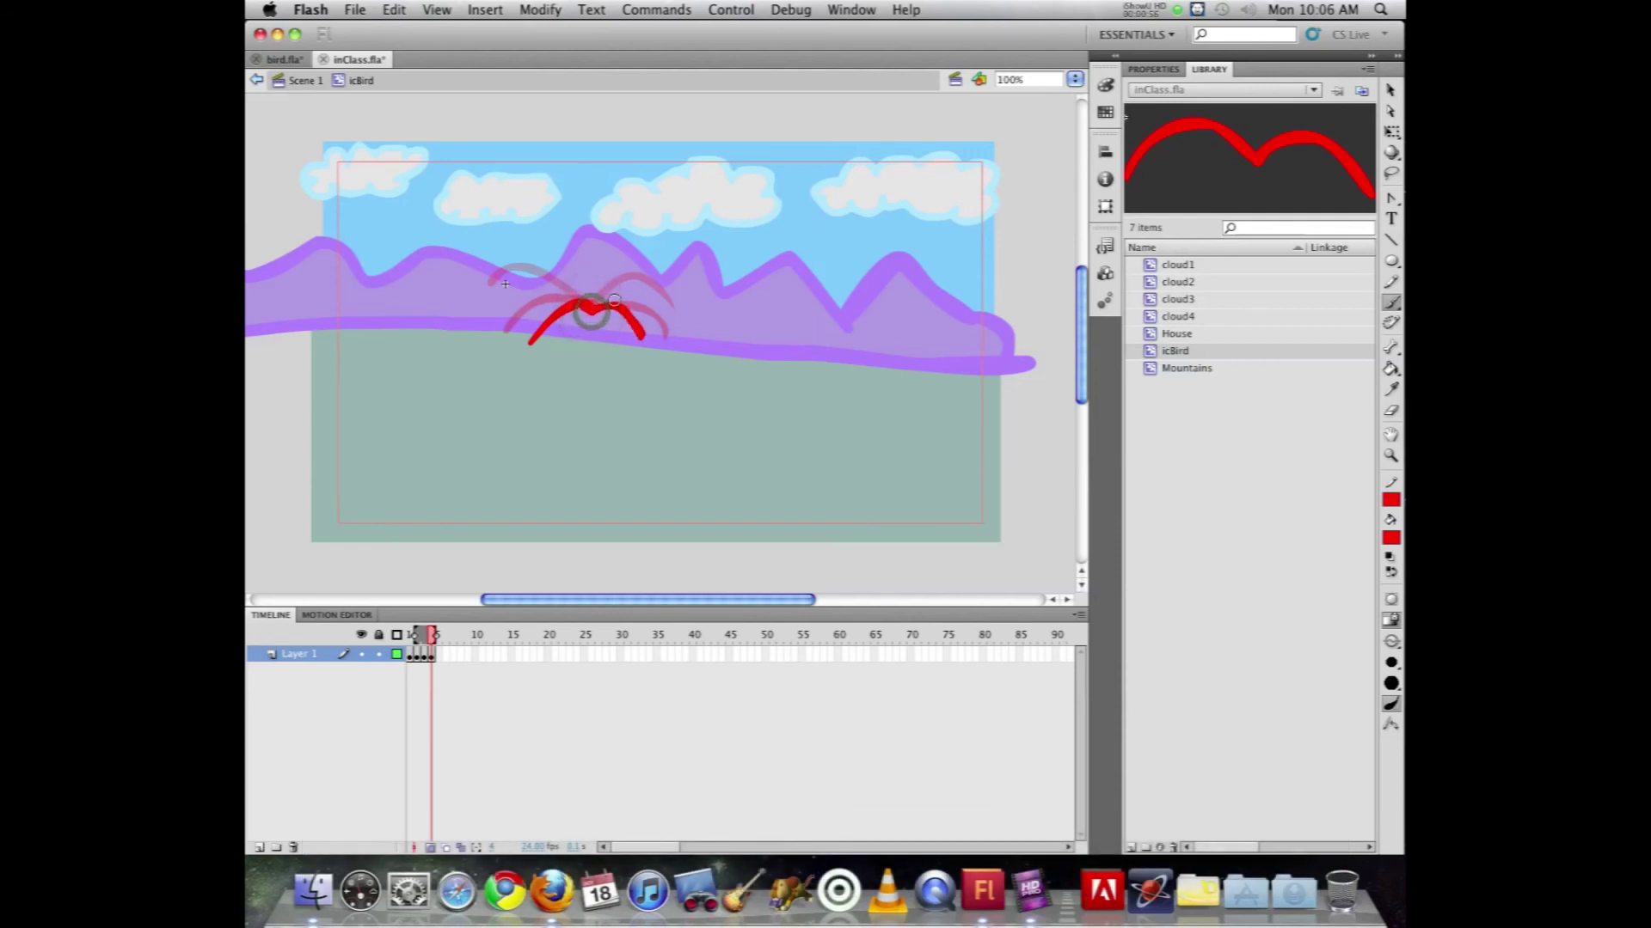
Step: Turn off onion skinning and scrub through the bird's frames to check the wing flap
click(430, 847)
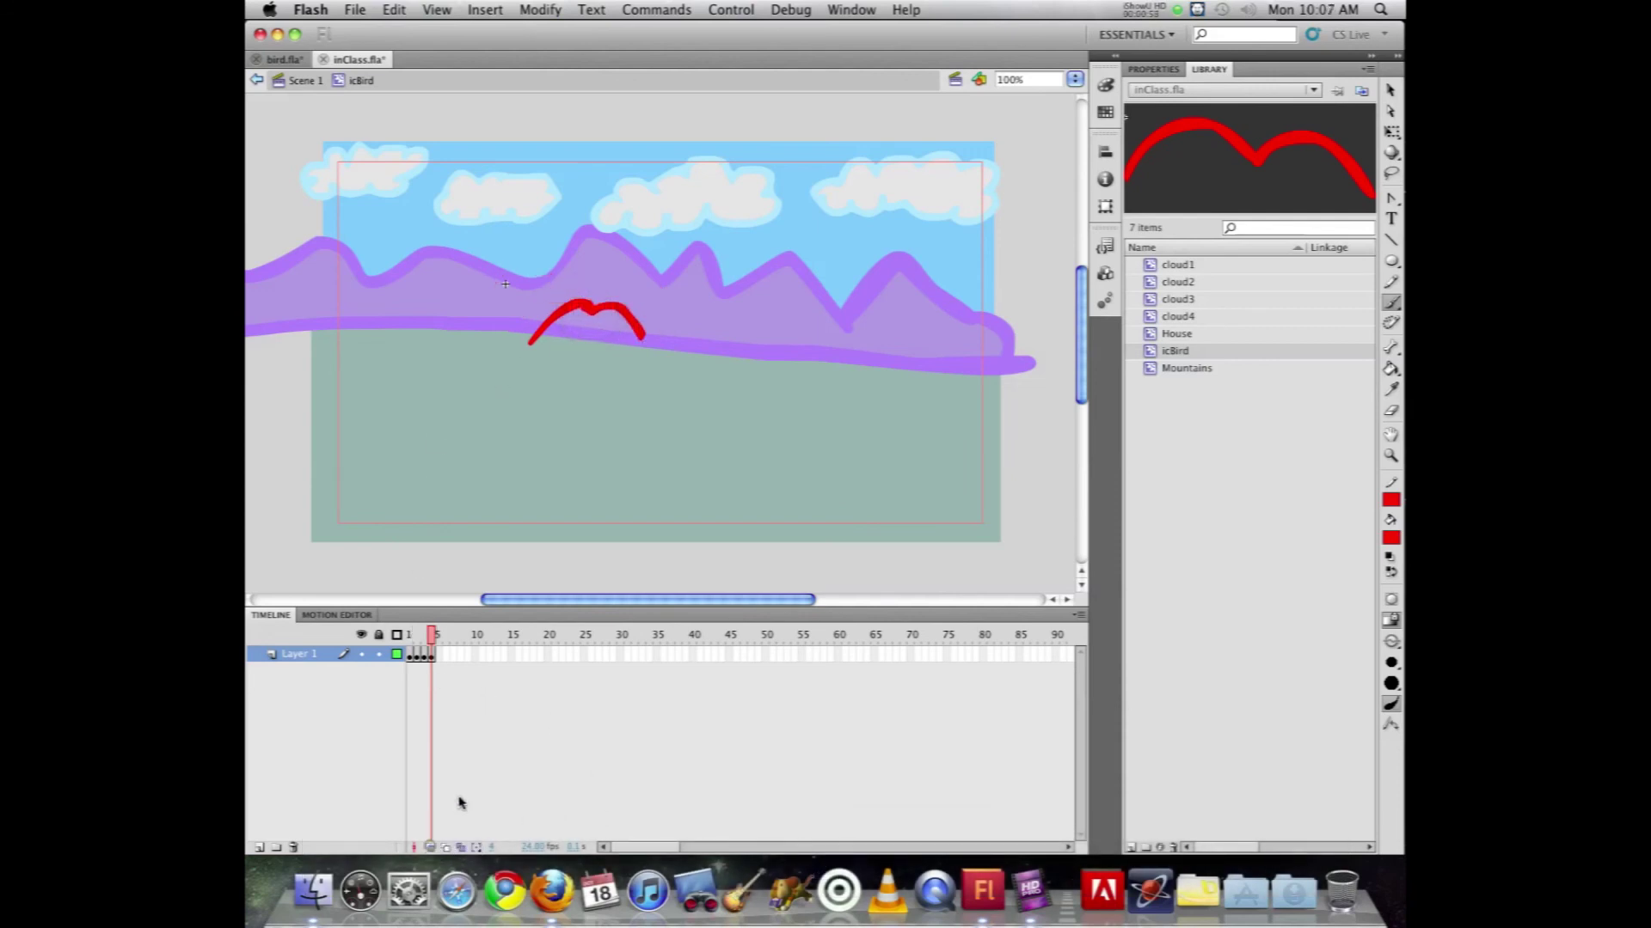
click(416, 636)
mouse_move(416, 636)
mouse_down()
mouse_move(431, 635)
mouse_move(385, 641)
mouse_move(432, 636)
mouse_up()
Step: Extend each of the four bird drawings by one frame so that every wing pose holds for two frames
click(411, 657)
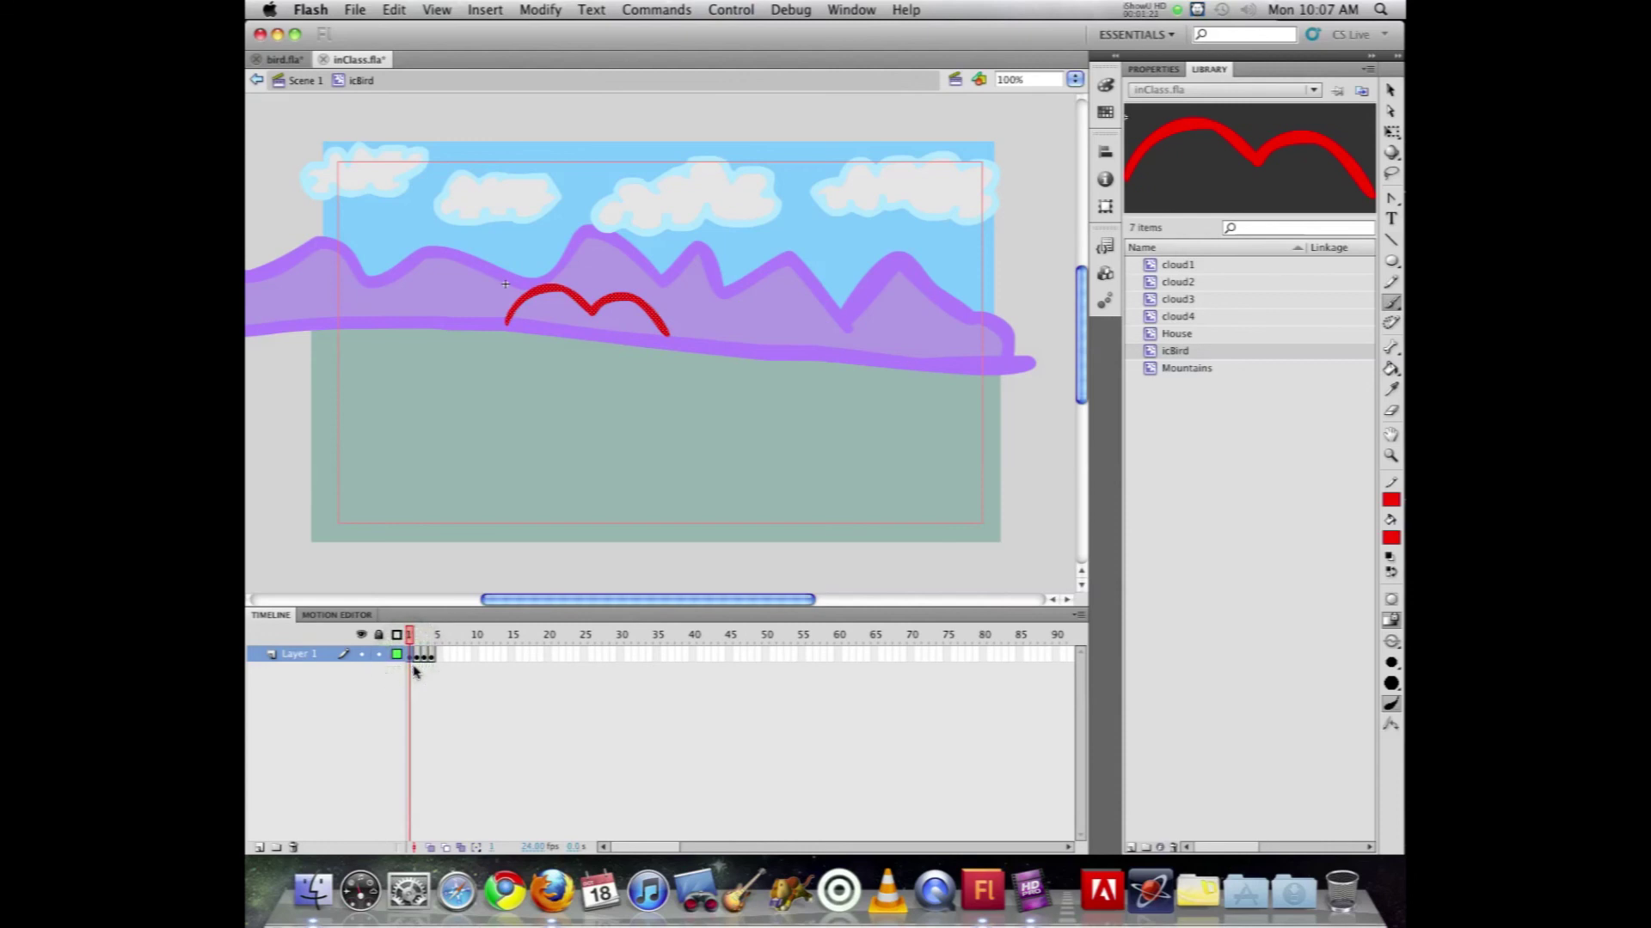
key(F5)
click(425, 657)
key(F5)
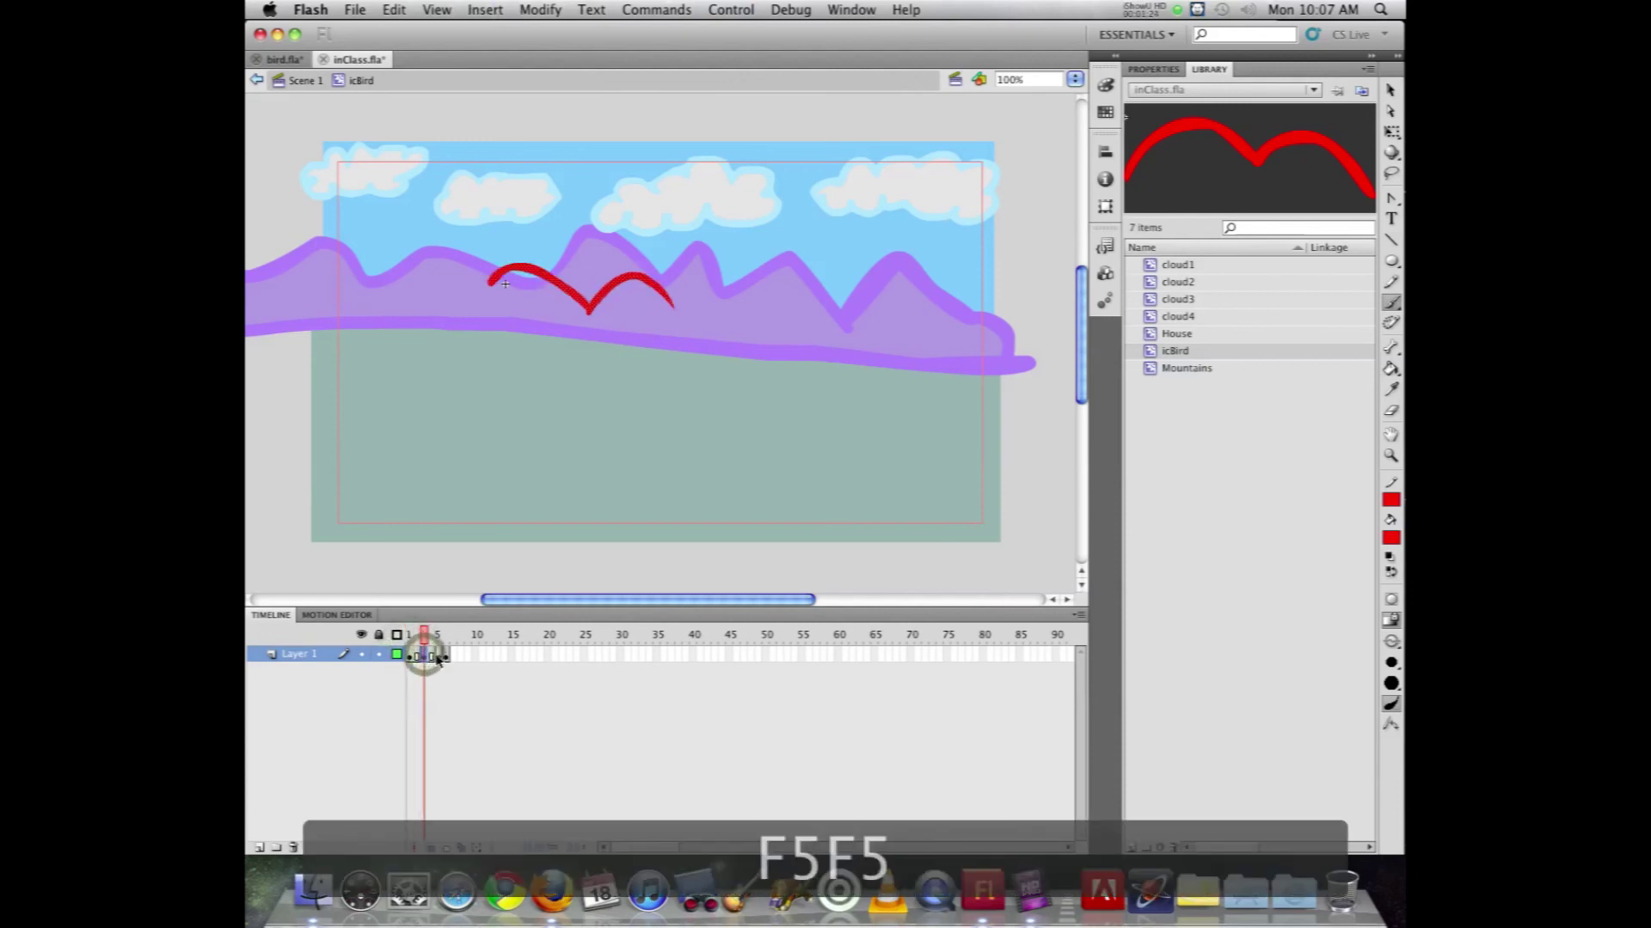
click(437, 657)
key(F5)
click(453, 657)
key(F5)
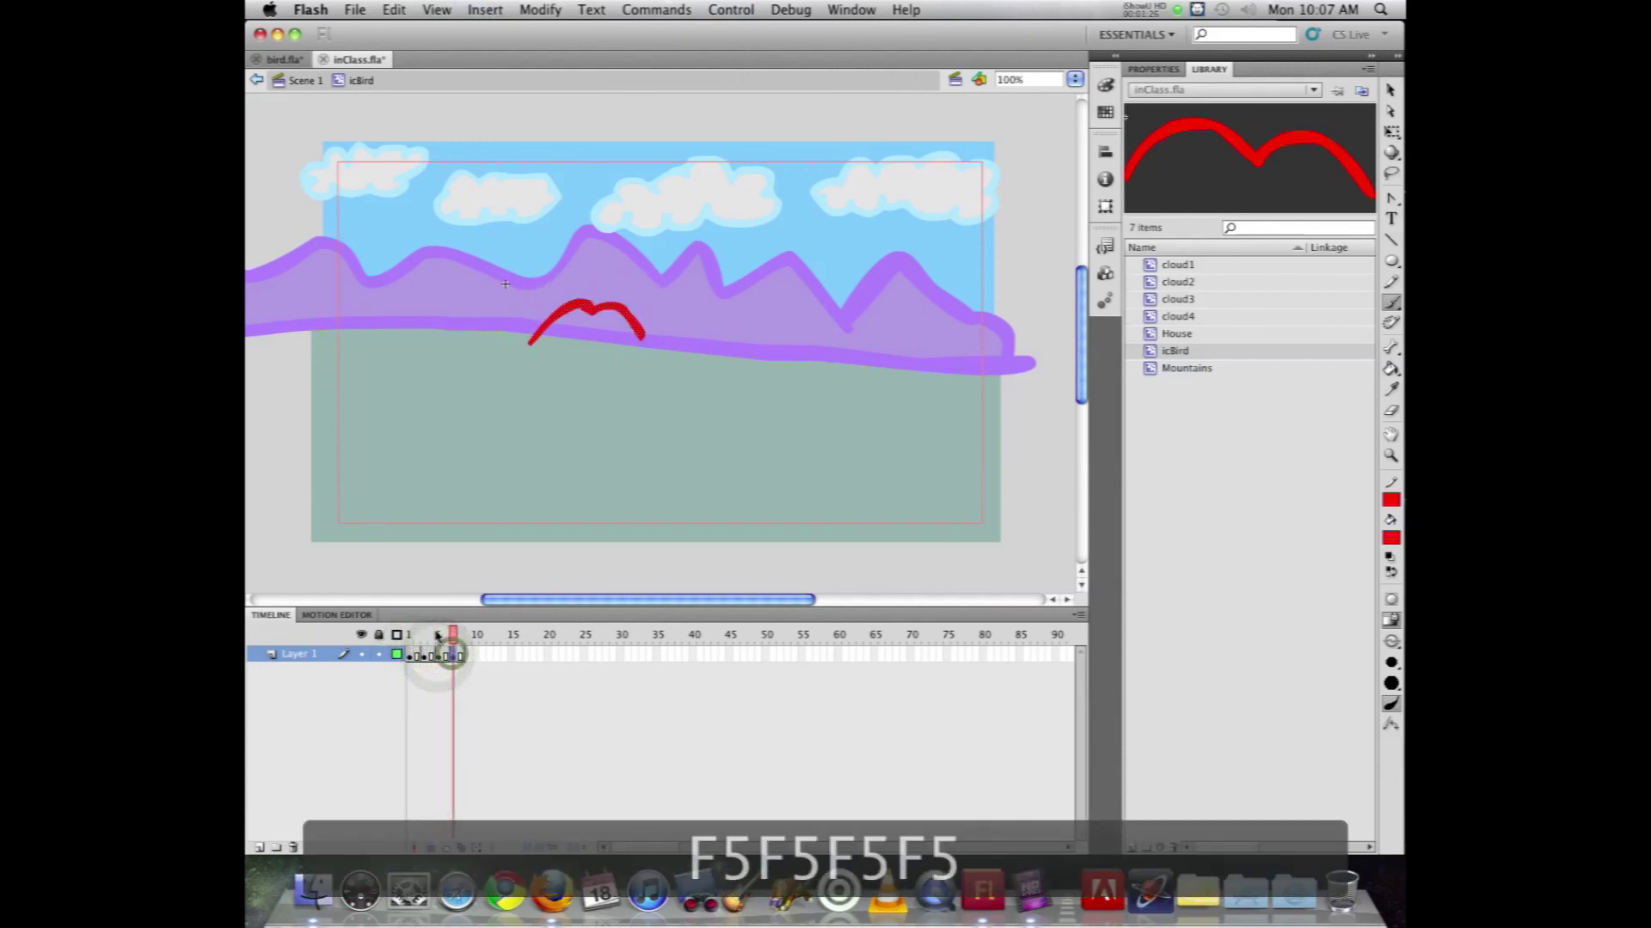
Step: Play back the flap inside the bird symbol, and test the whole movie from Scene 1
click(460, 655)
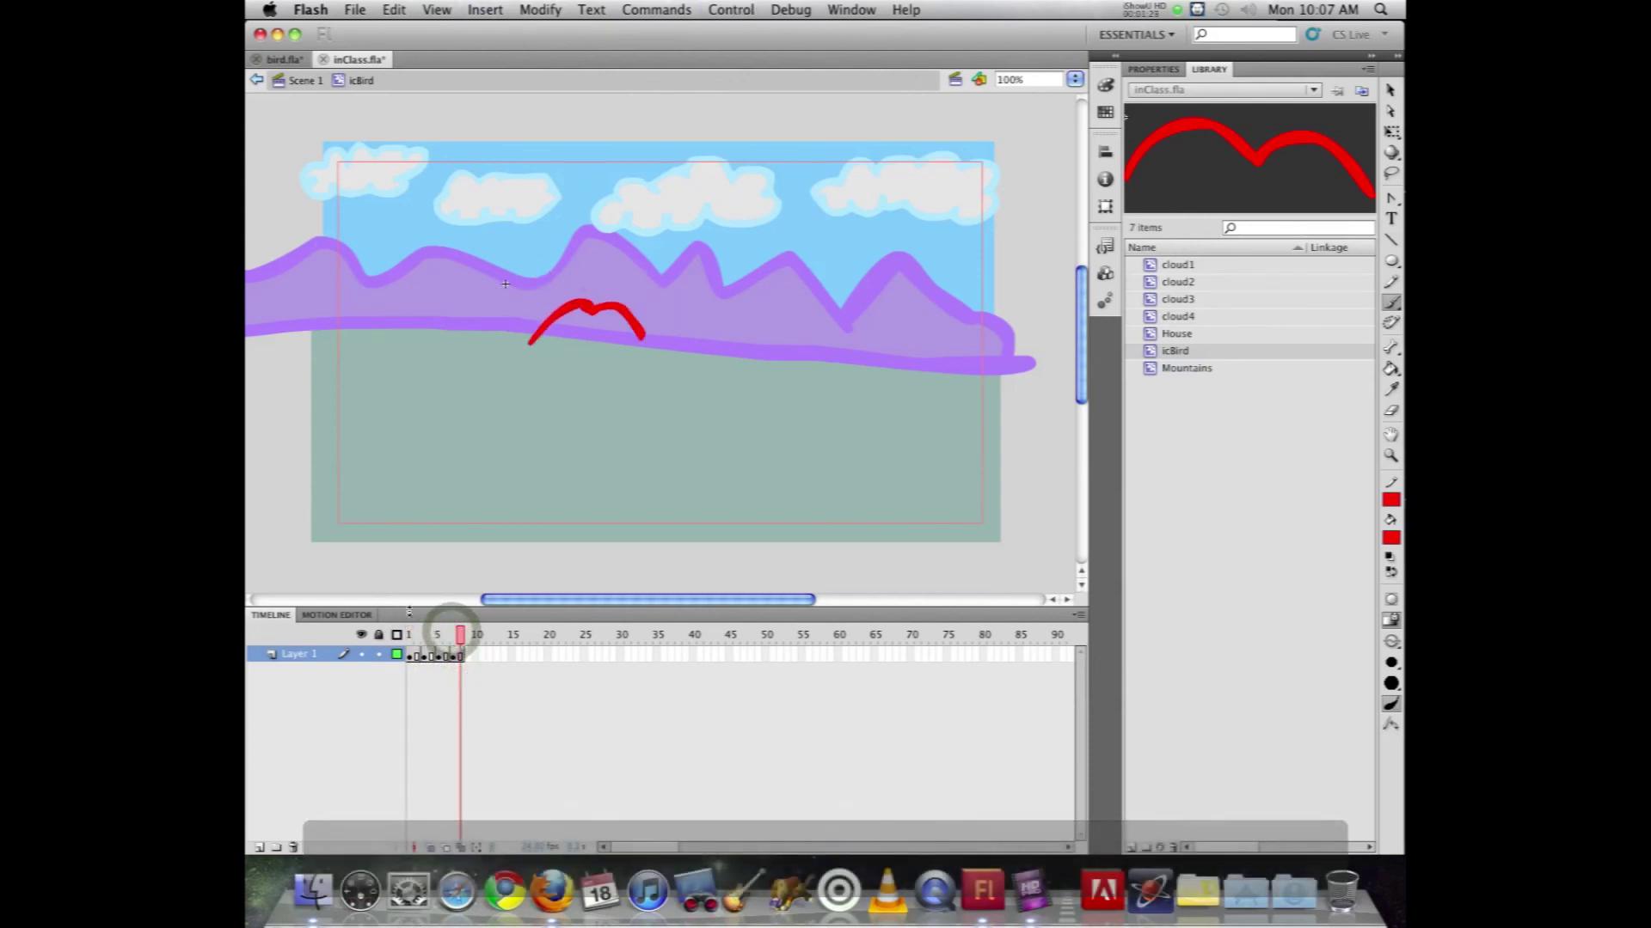
key(Return)
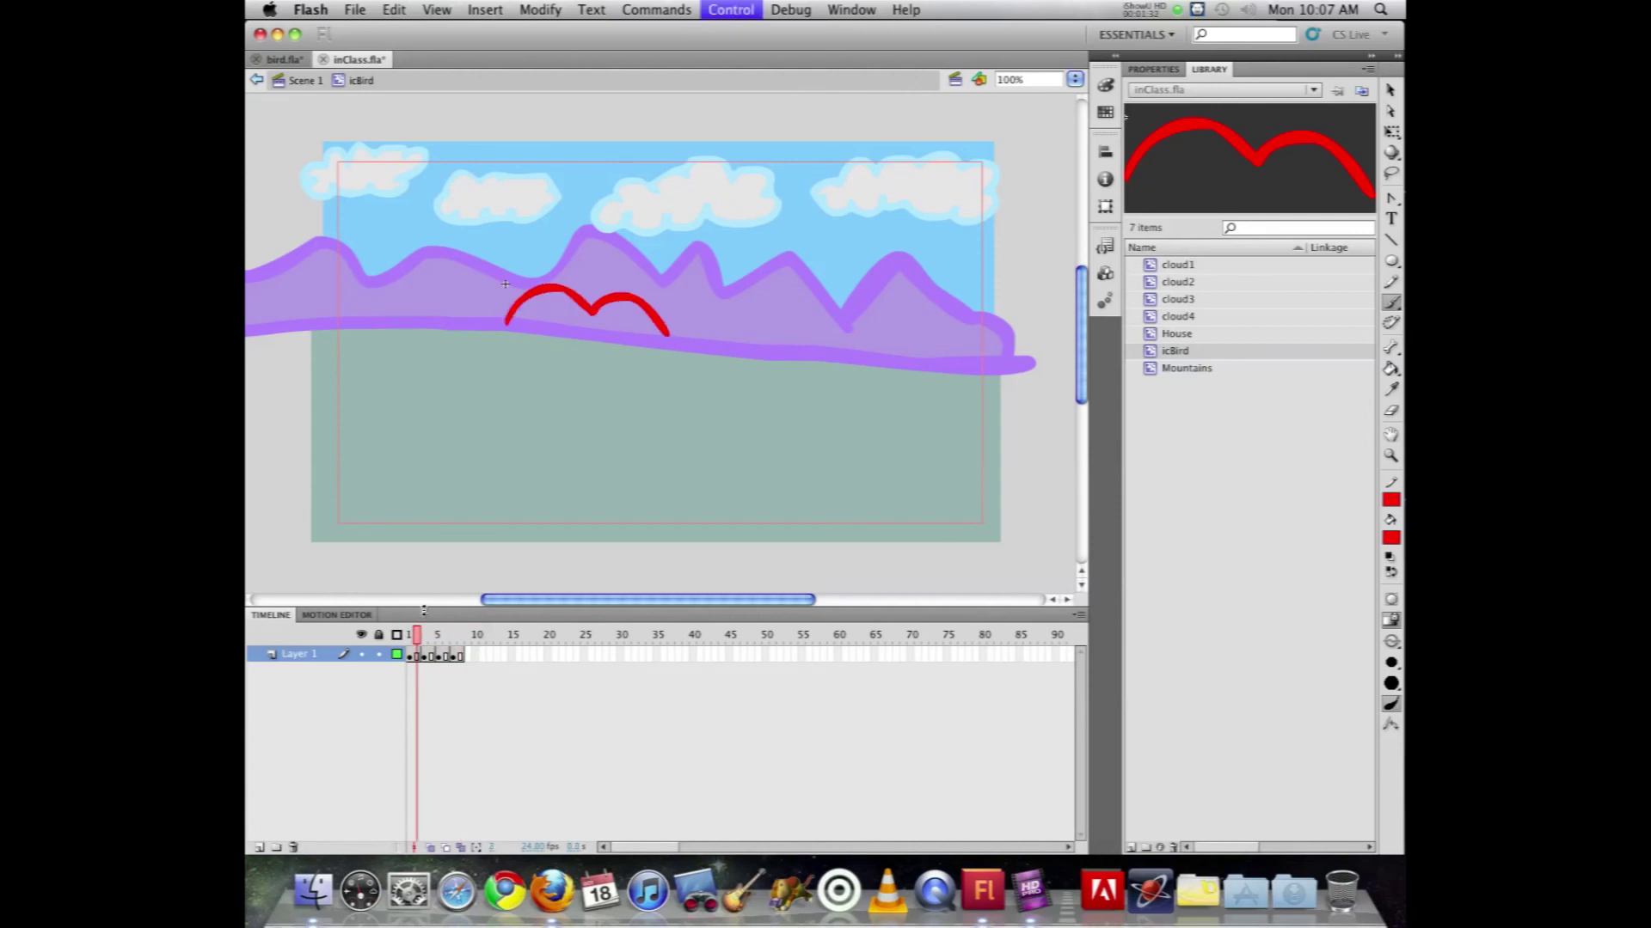
click(301, 80)
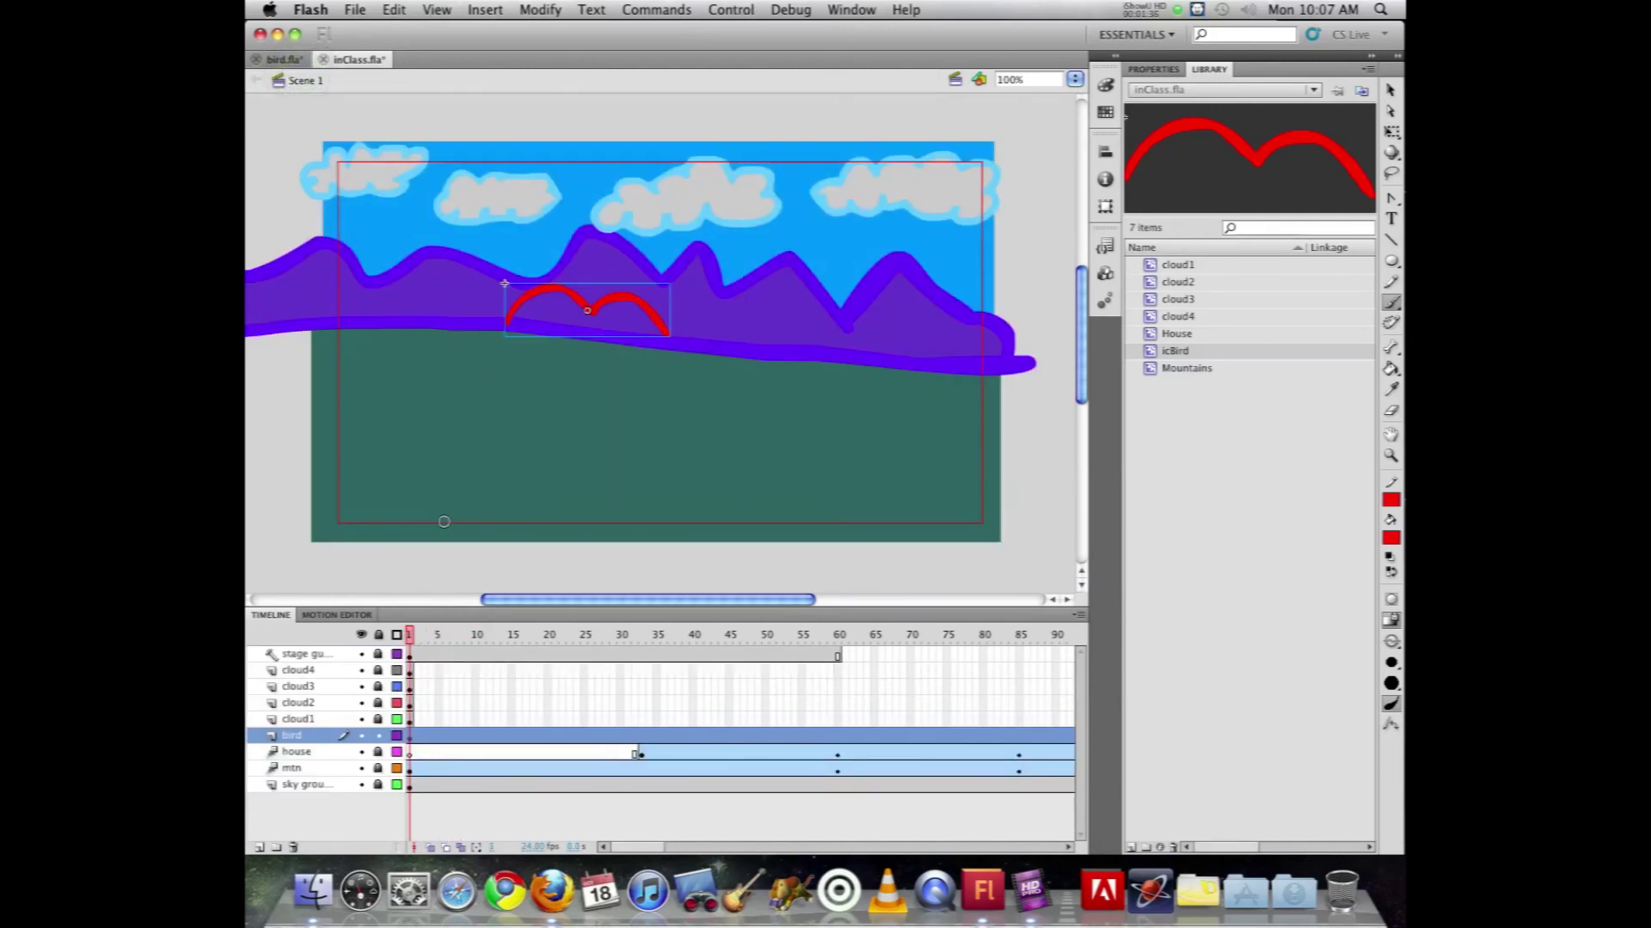
key(super+Return)
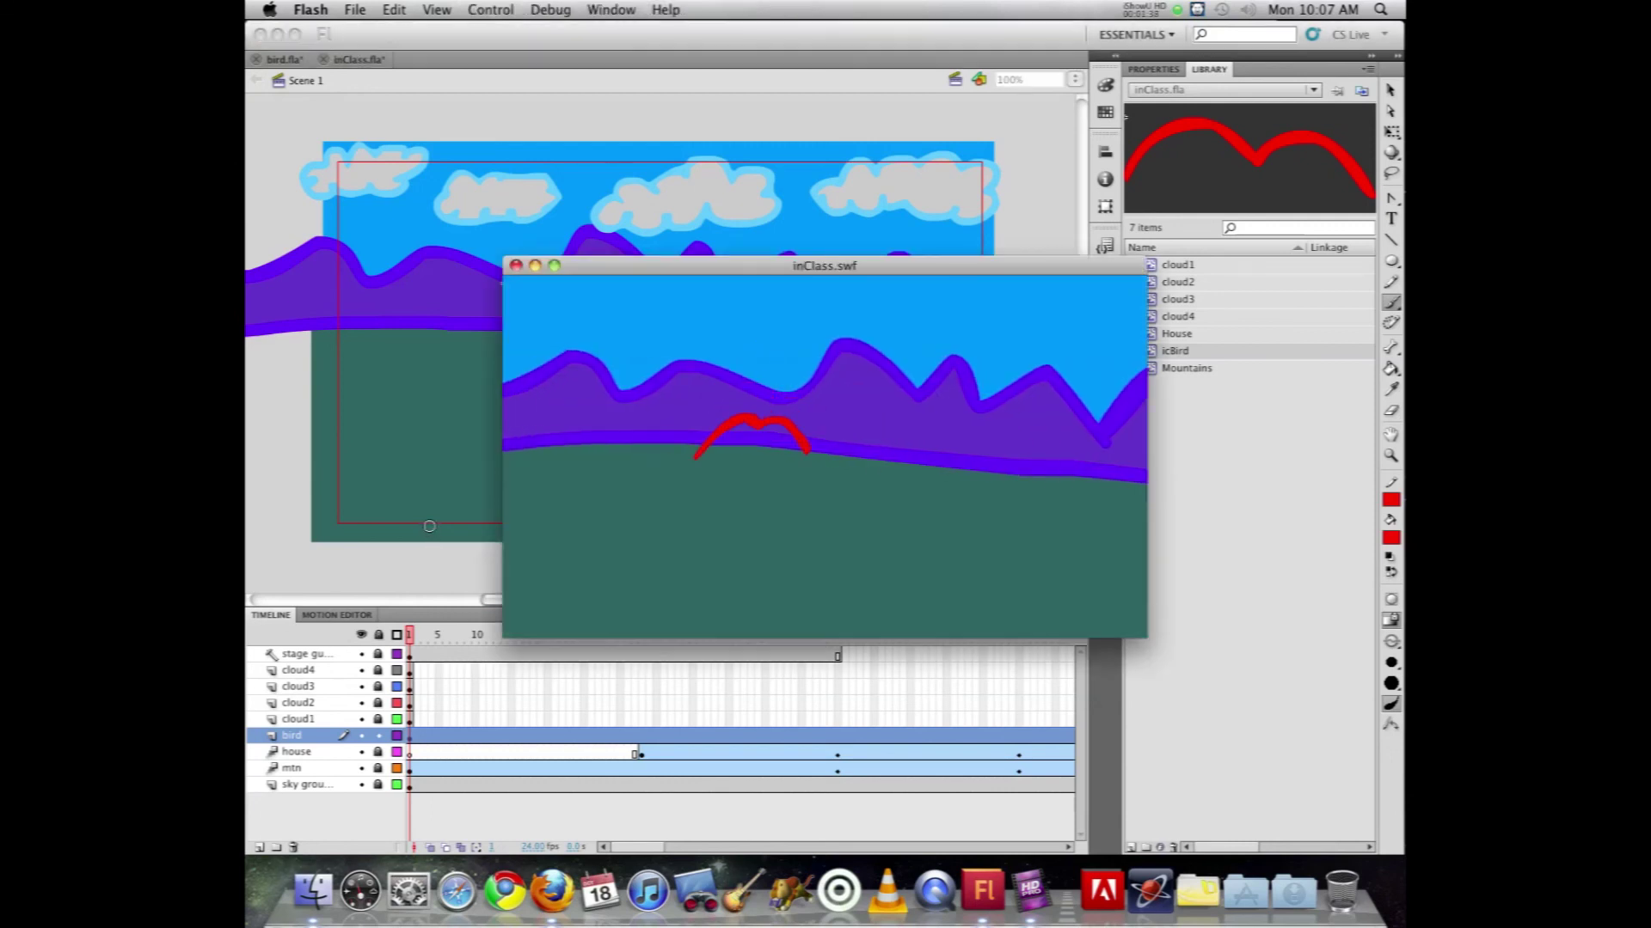